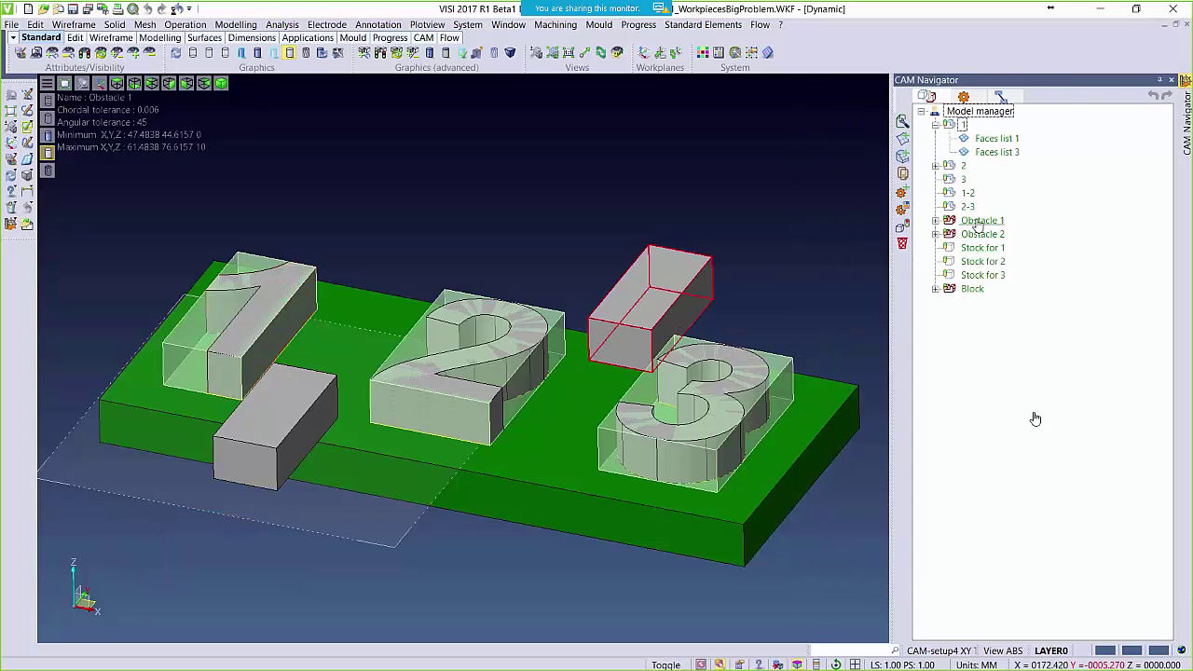
Highlight Obstacle 2, the three stocks and the Block one after another to examine their geometry in the model
click(975, 234)
click(980, 248)
click(982, 261)
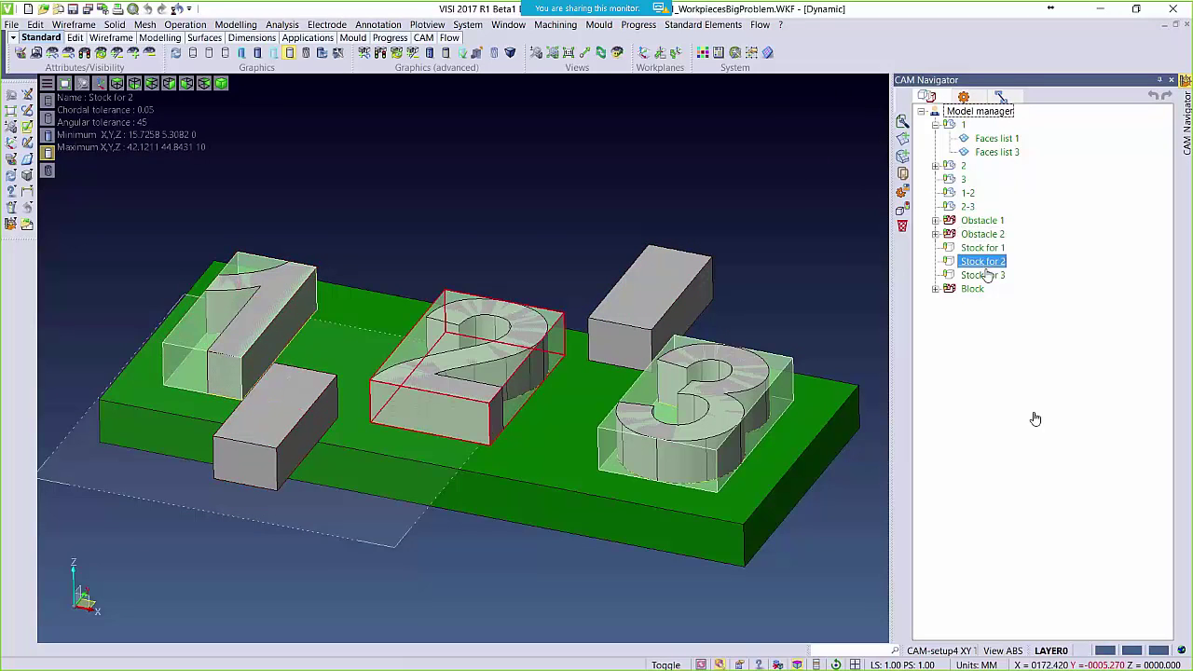
click(983, 275)
click(972, 290)
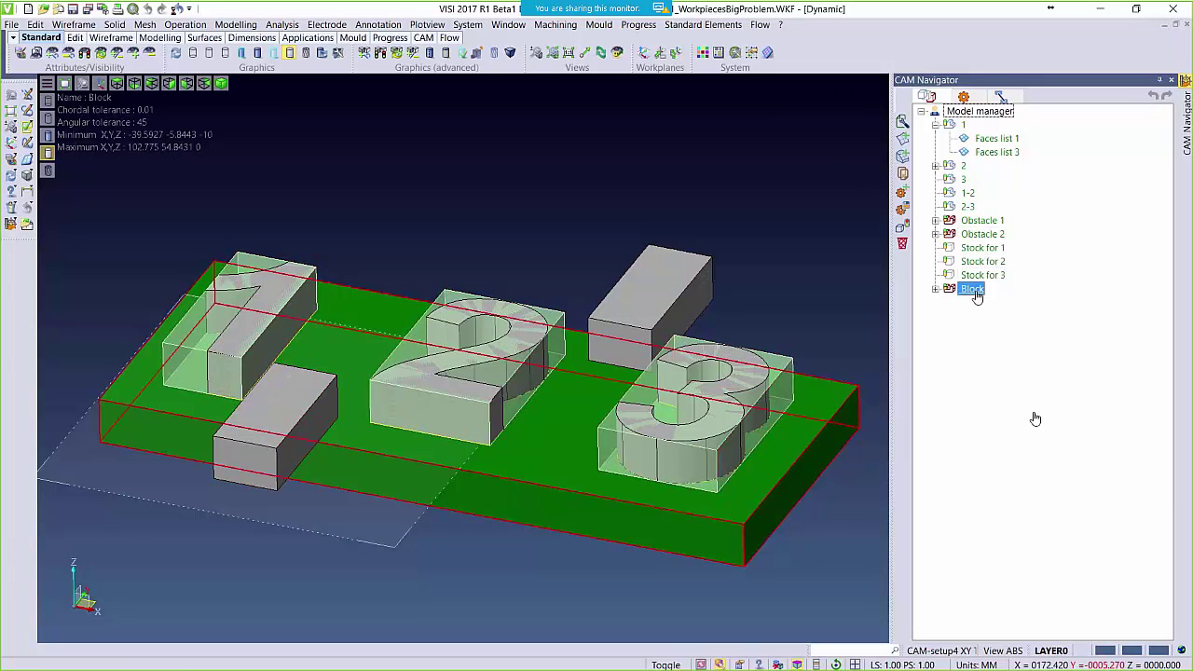
Start adding an operation to piece 1, bringing up its project parameters
click(963, 124)
right_click(960, 127)
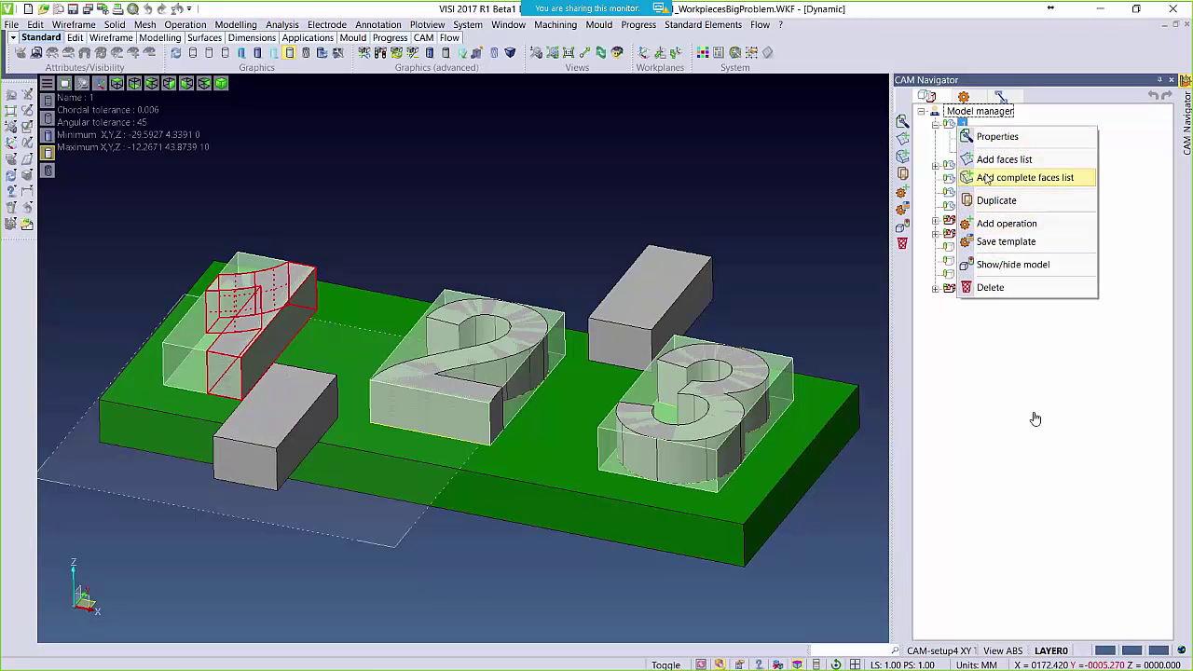
click(993, 222)
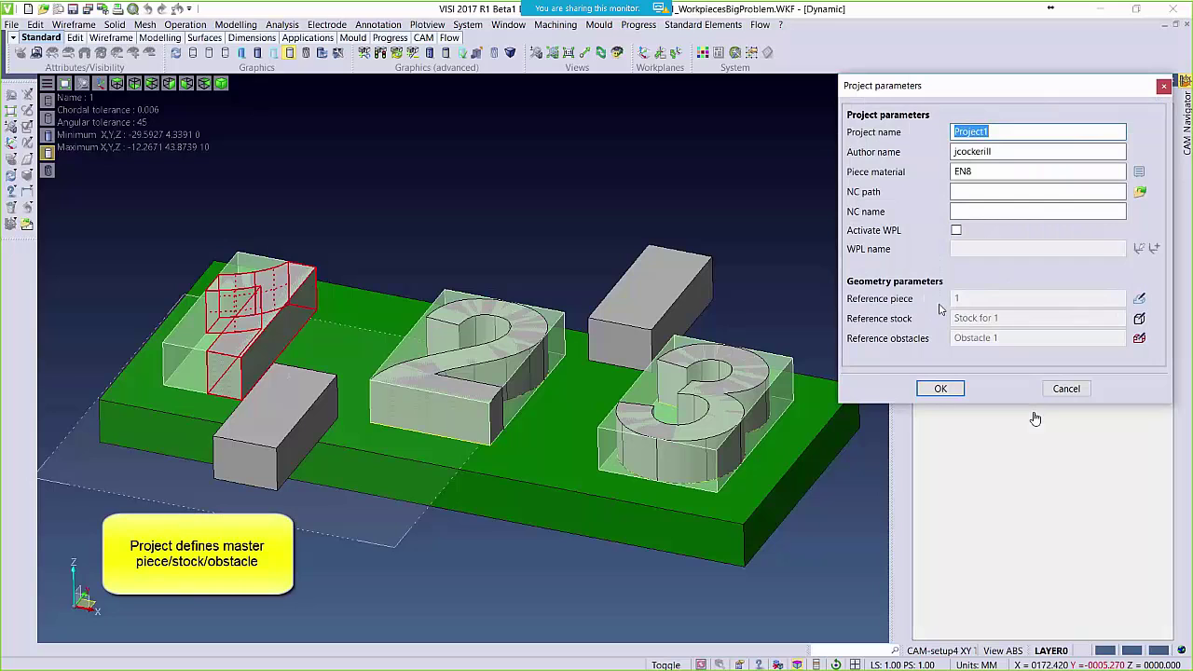
Try to assign Obstacle 2 as a second reference obstacle of the project alongside Obstacle 1
click(1139, 339)
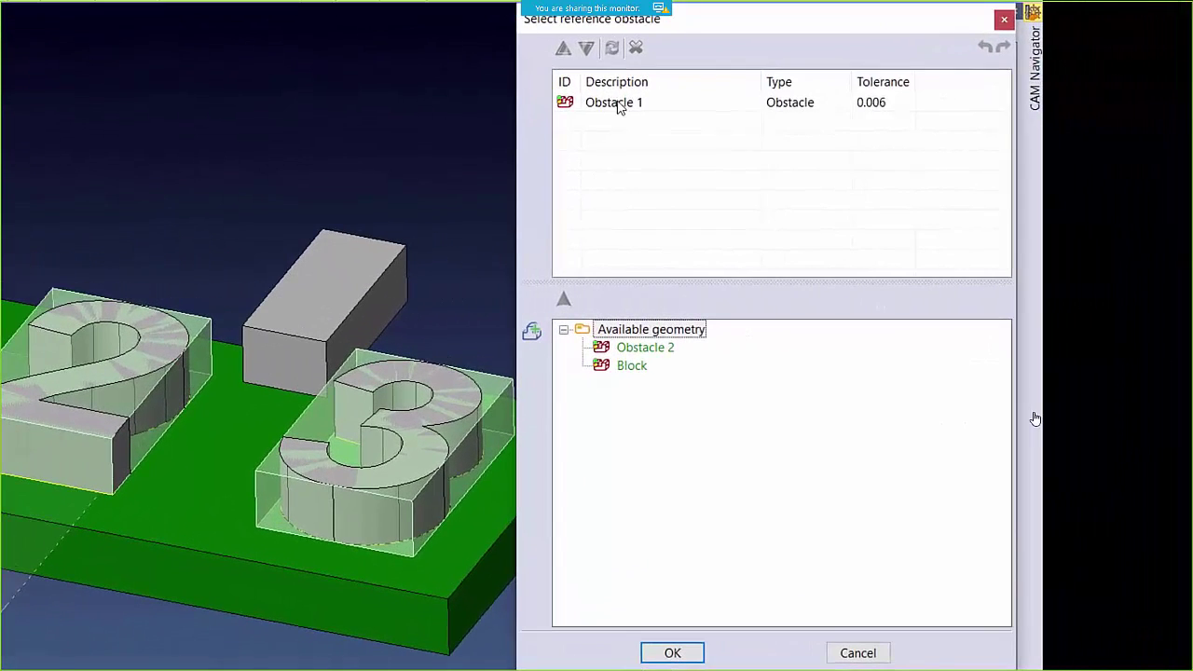
click(619, 108)
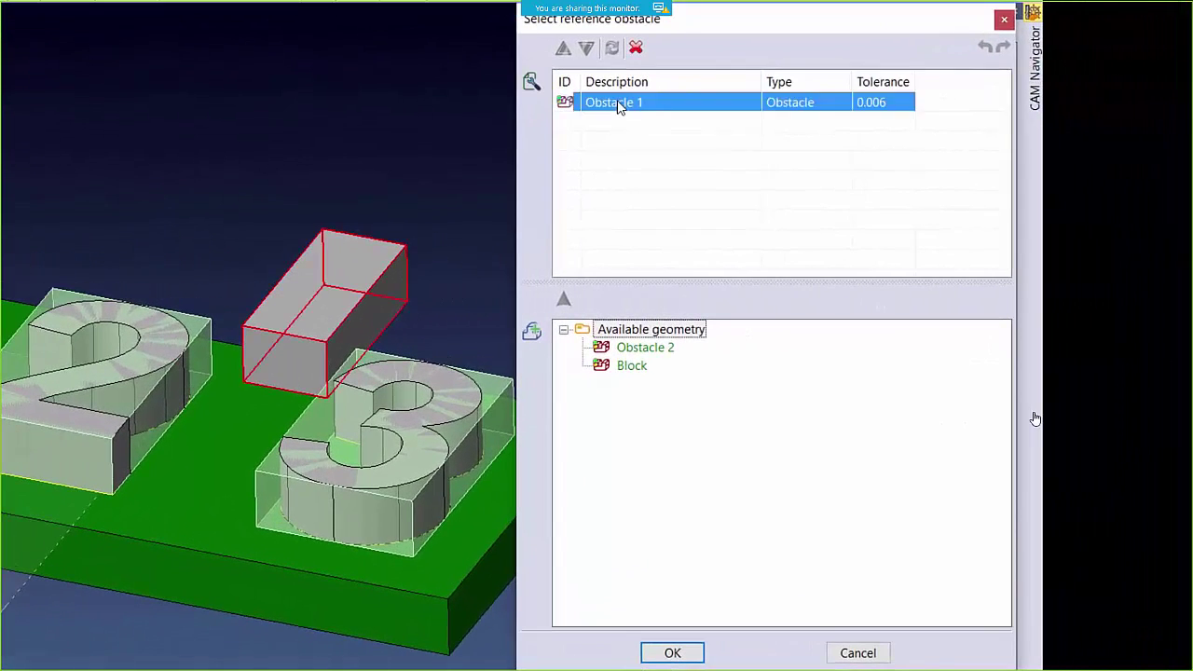
click(641, 348)
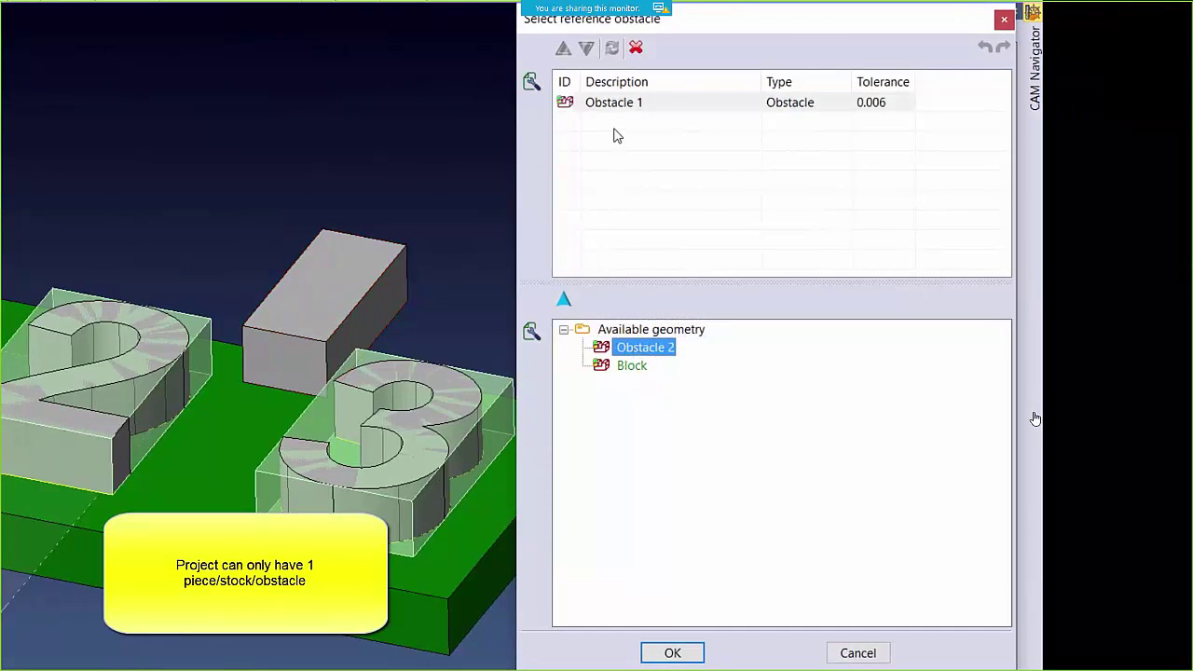
click(564, 300)
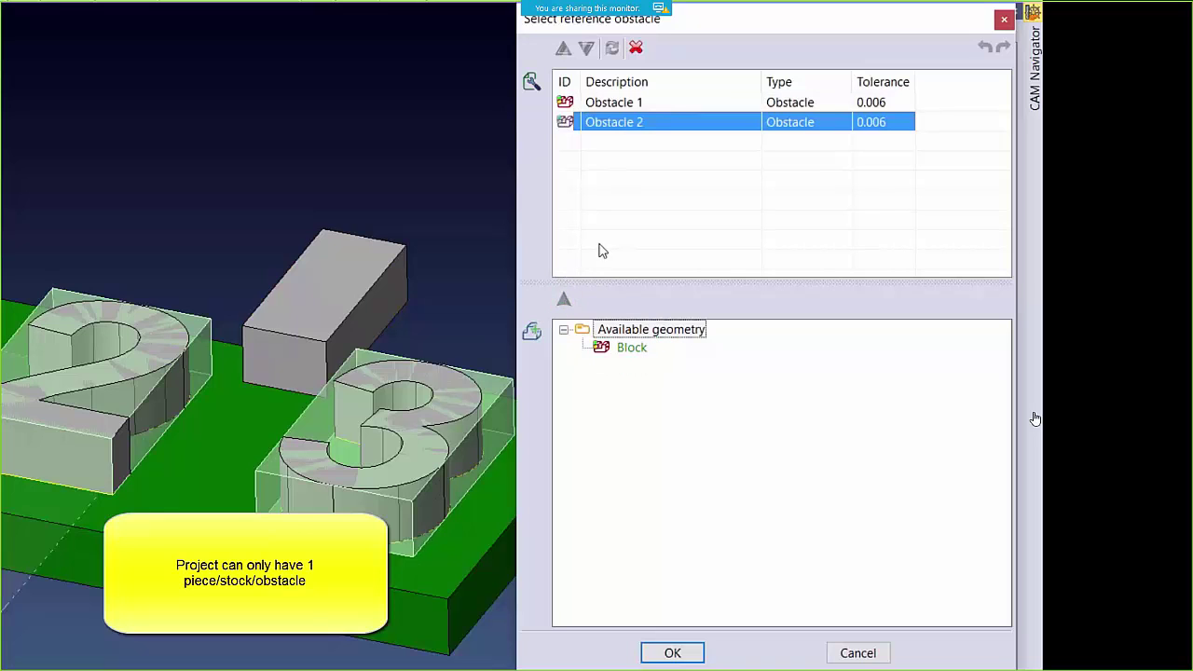
click(672, 653)
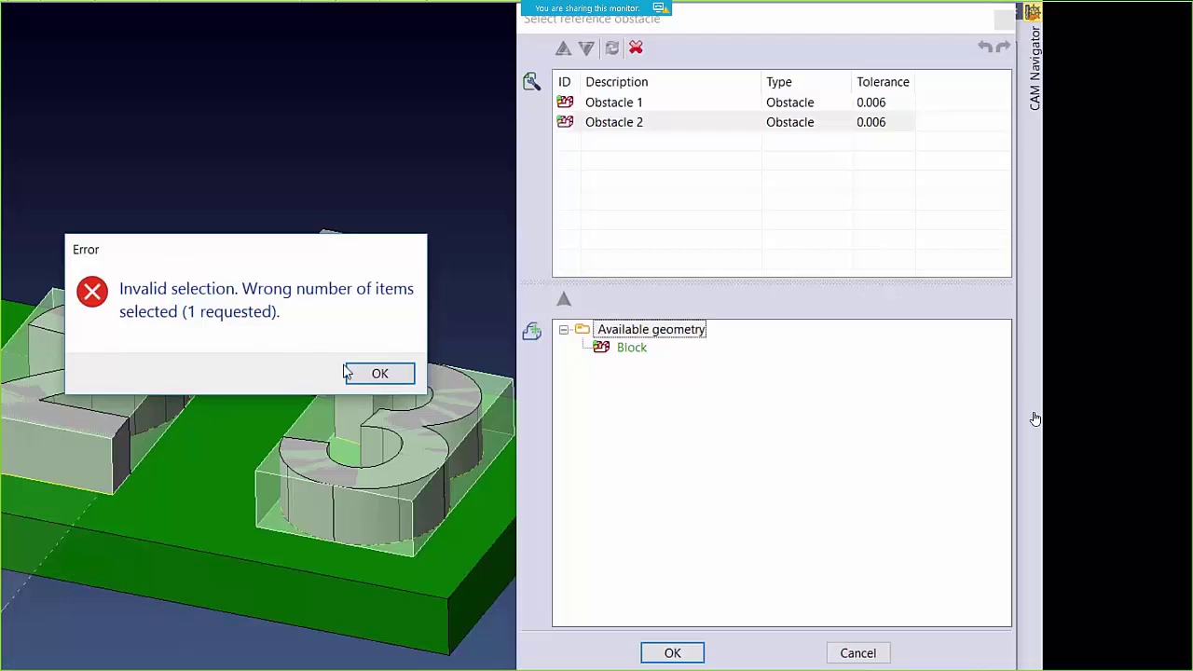
click(377, 373)
Remove Obstacle 2 from the project's reference obstacles and accept the selection
click(621, 128)
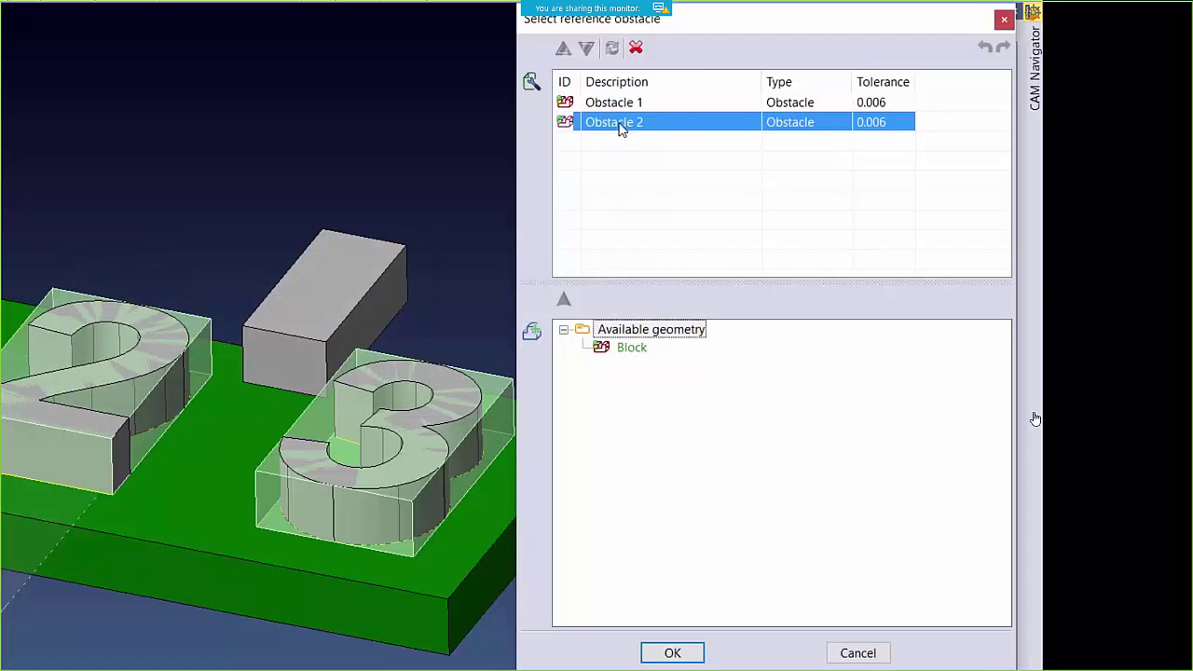
click(637, 48)
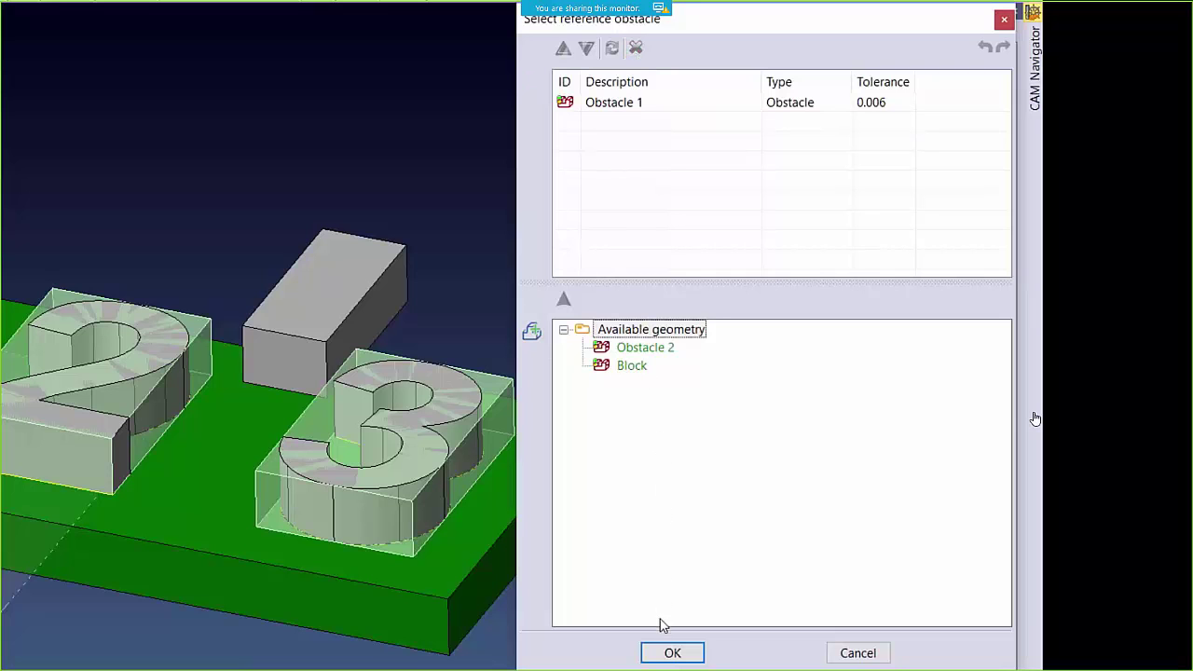
click(673, 653)
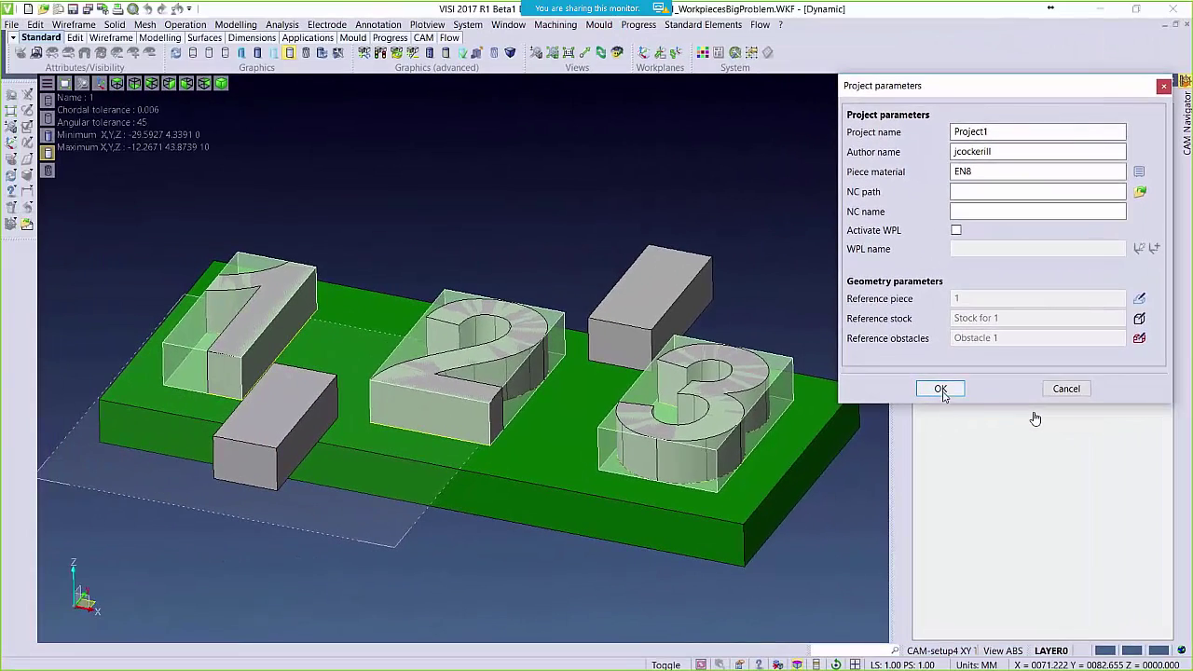
Accept the project parameters and choose the 3-axis Roughing operation
click(941, 390)
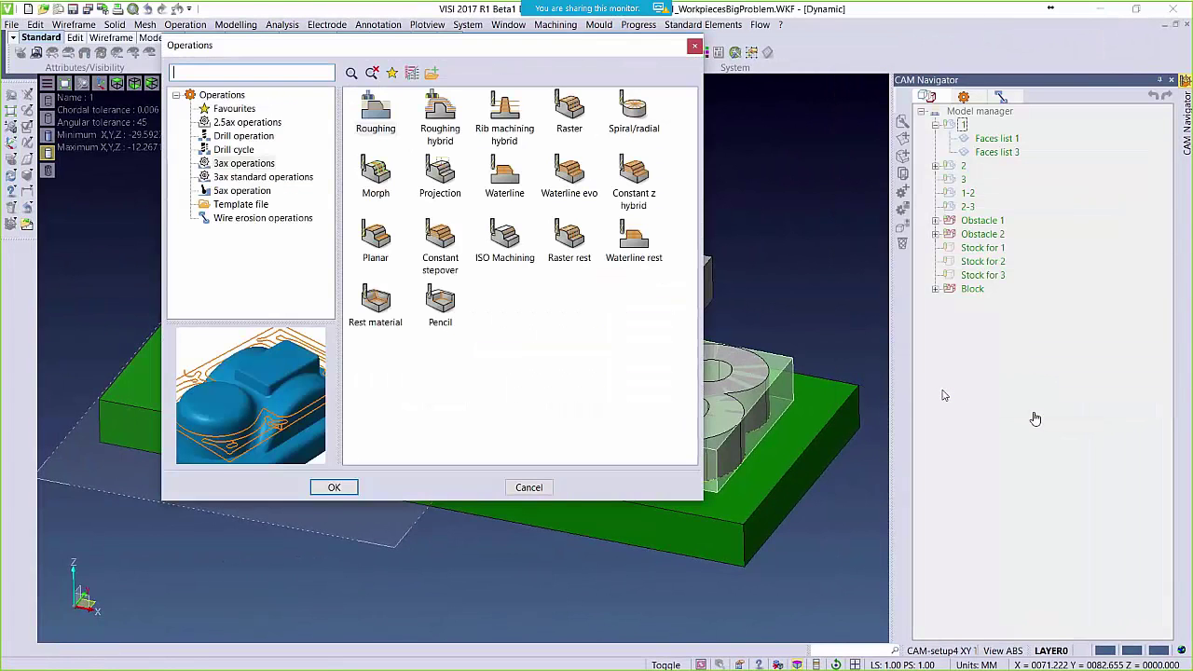
click(377, 121)
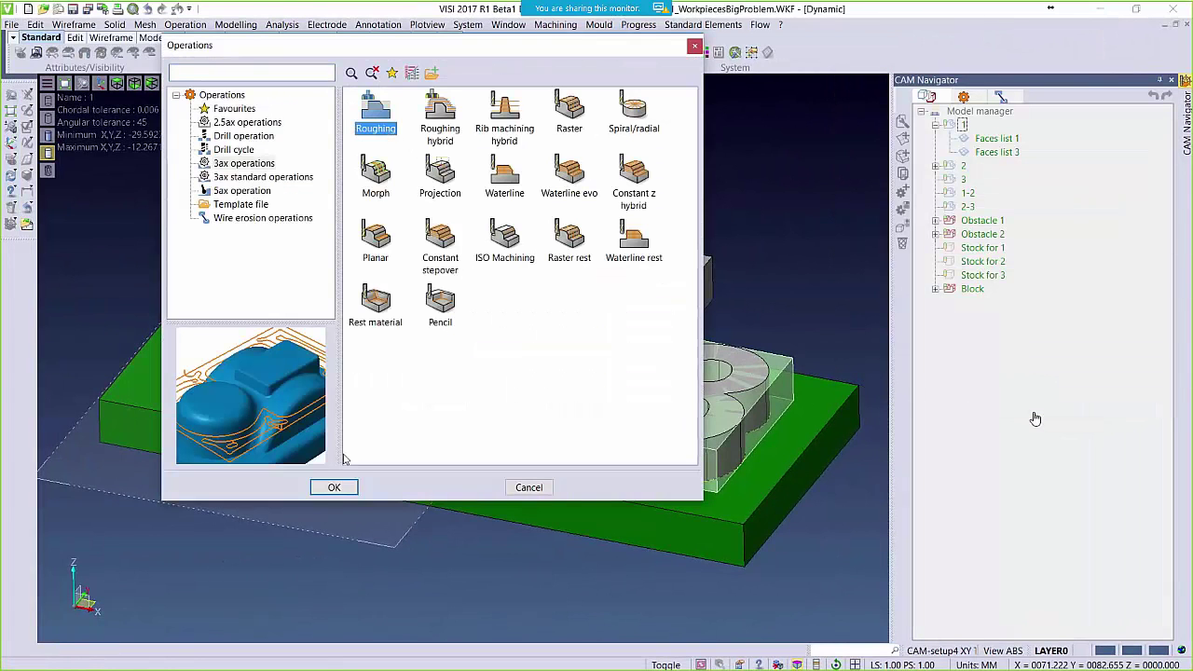
click(336, 487)
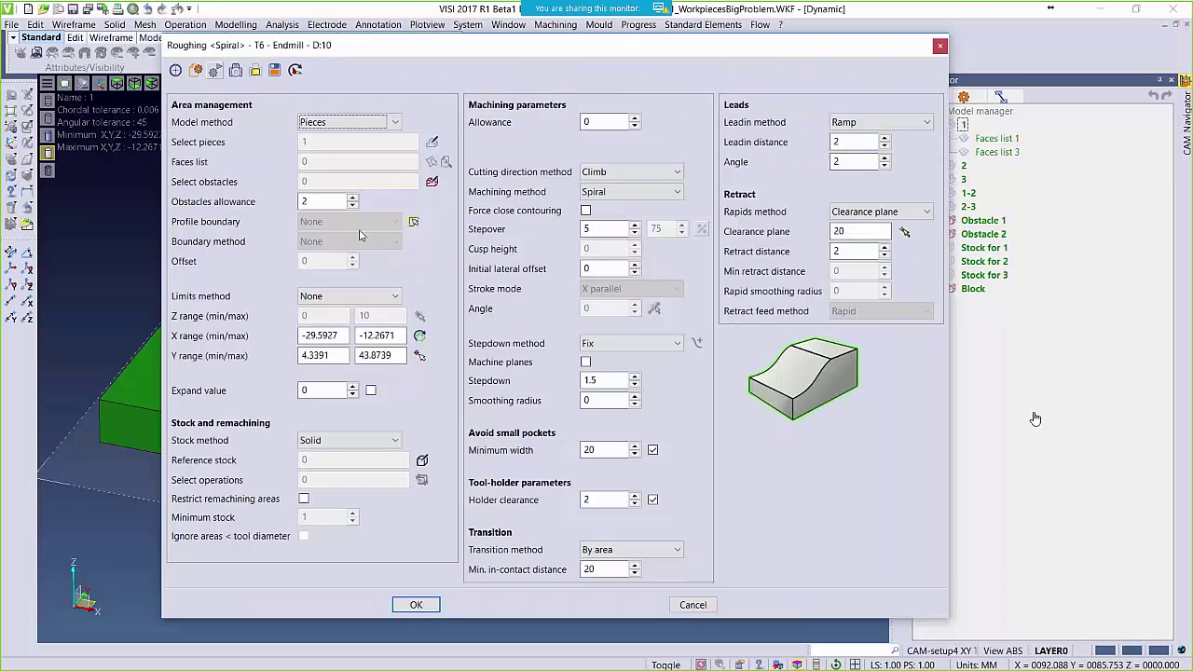
Add piece 3 to the roughing operation's pieces alongside piece 1 and update the geometric limits
click(432, 143)
click(859, 149)
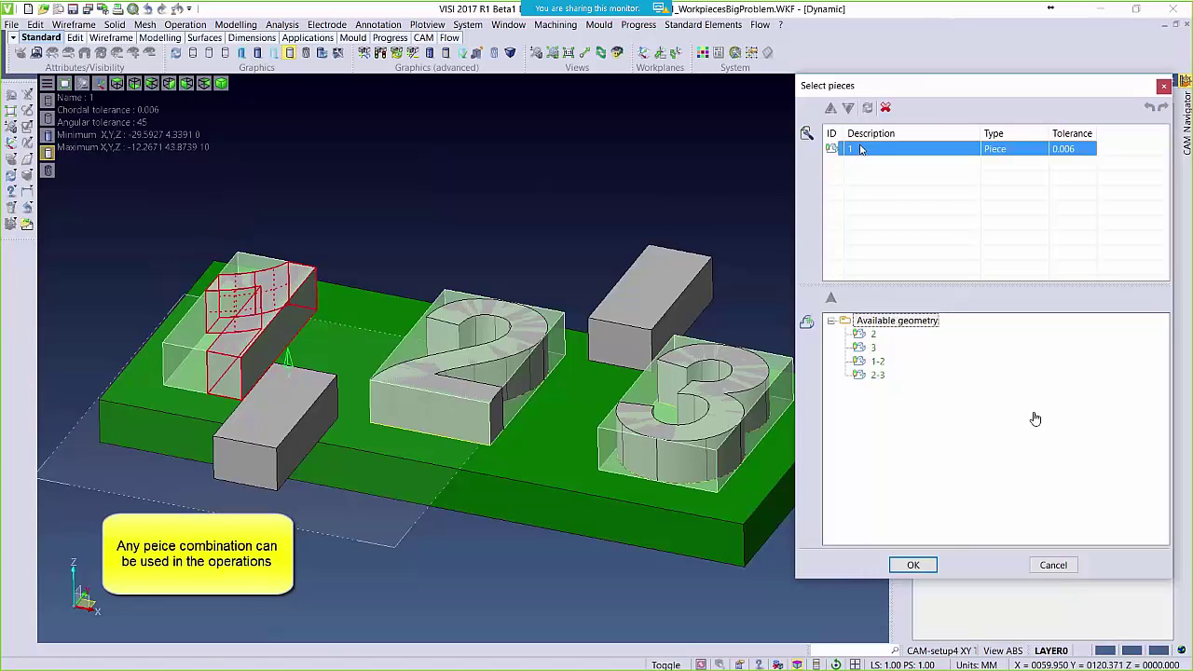
click(871, 347)
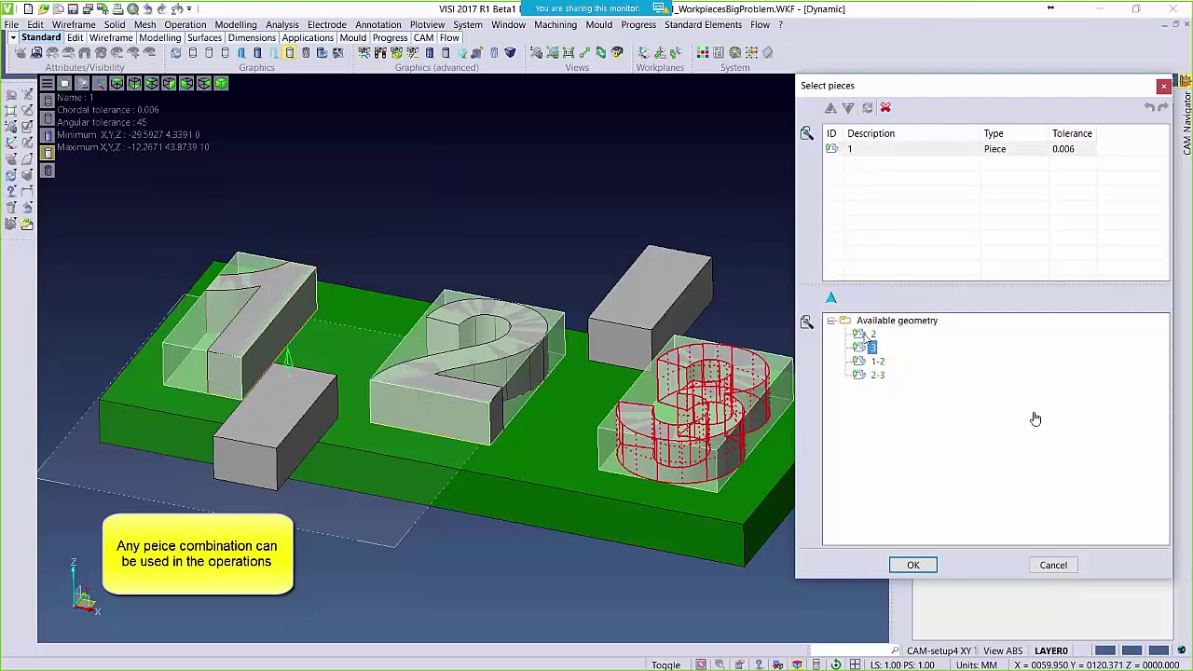
click(835, 296)
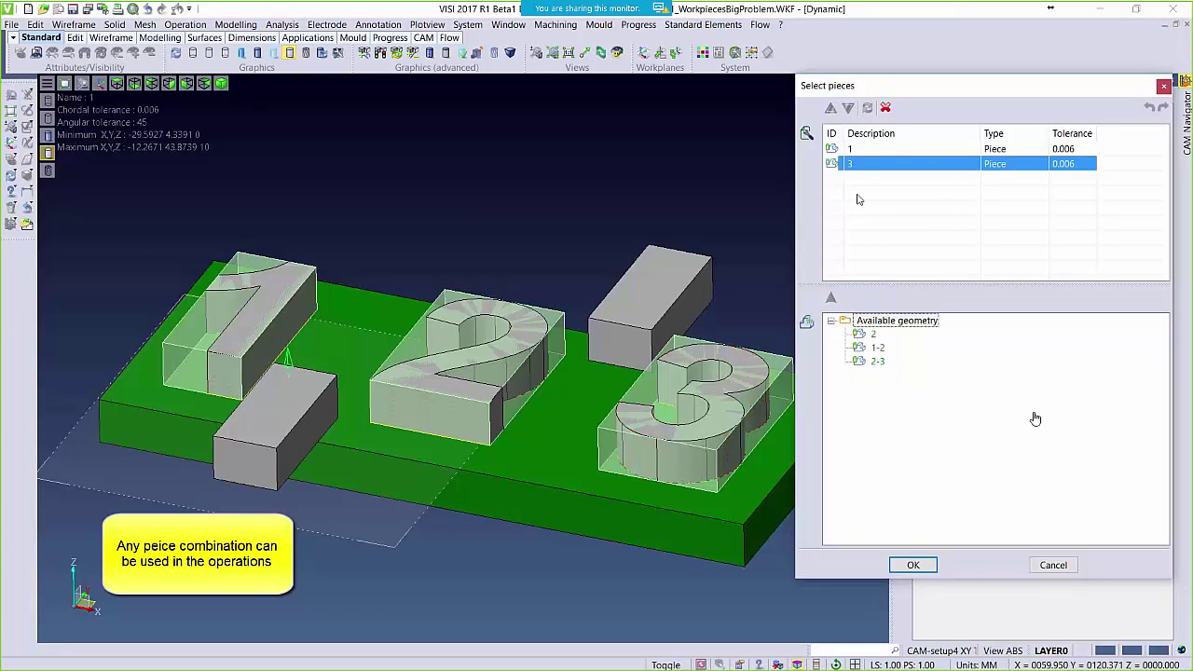
click(858, 152)
click(856, 163)
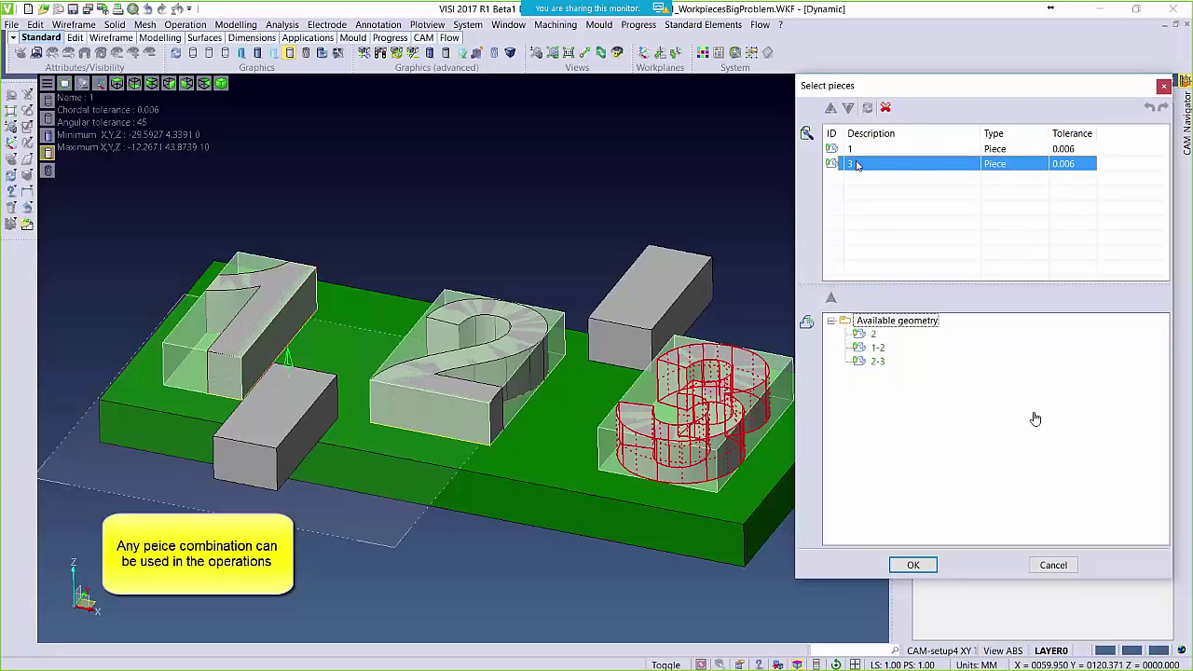
click(915, 564)
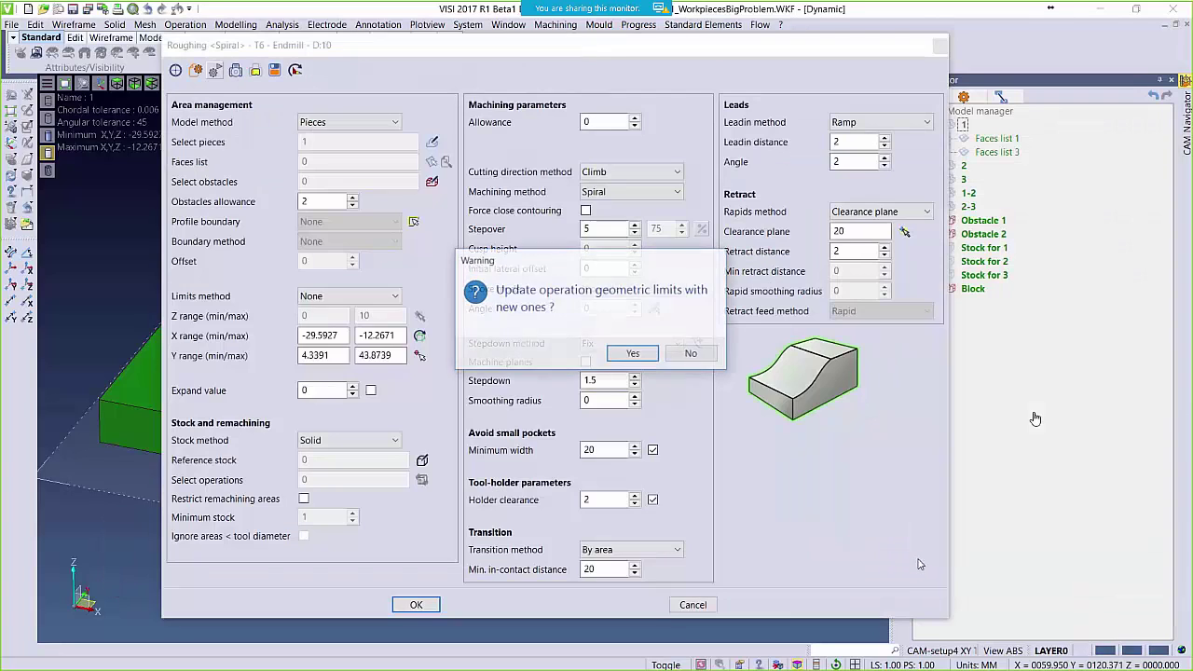
click(633, 353)
Keep the stock method Solid, assign Stock for 1 and Stock for 3 as reference stock, and update the geometric limits
click(340, 441)
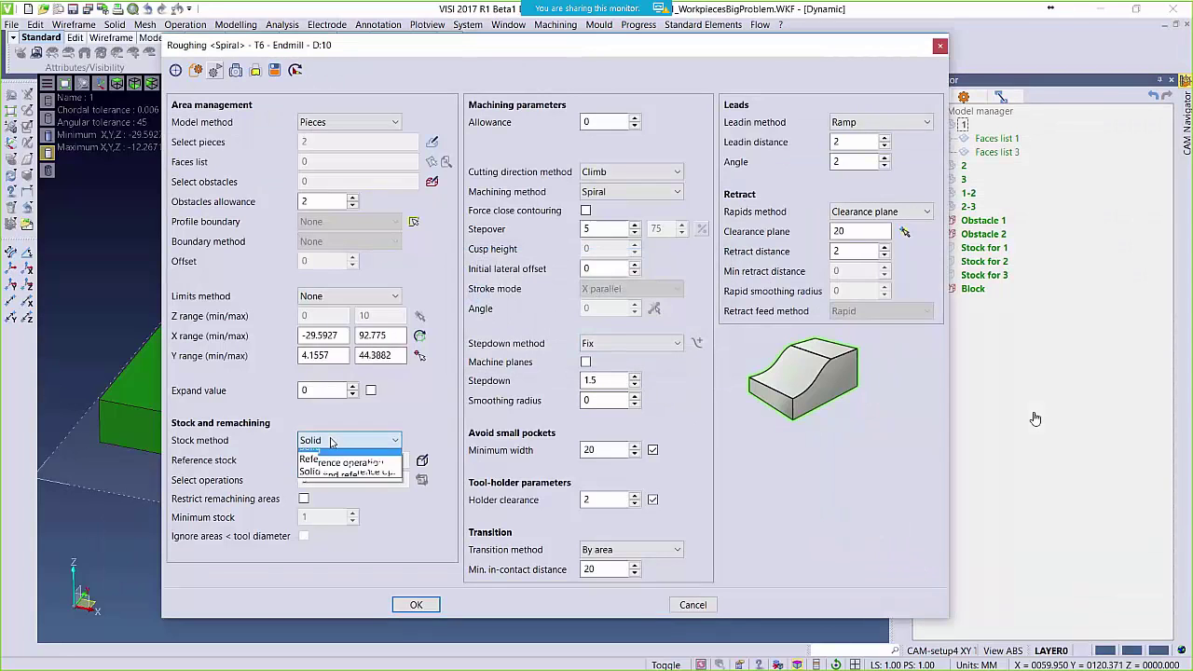
click(377, 455)
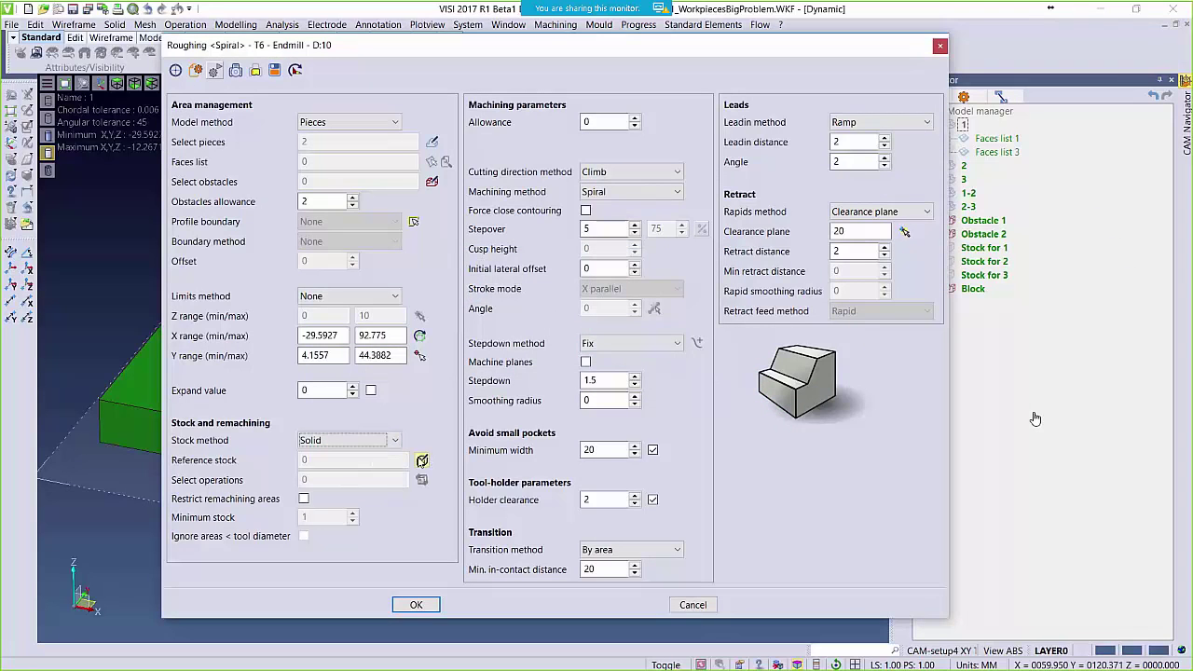
click(422, 460)
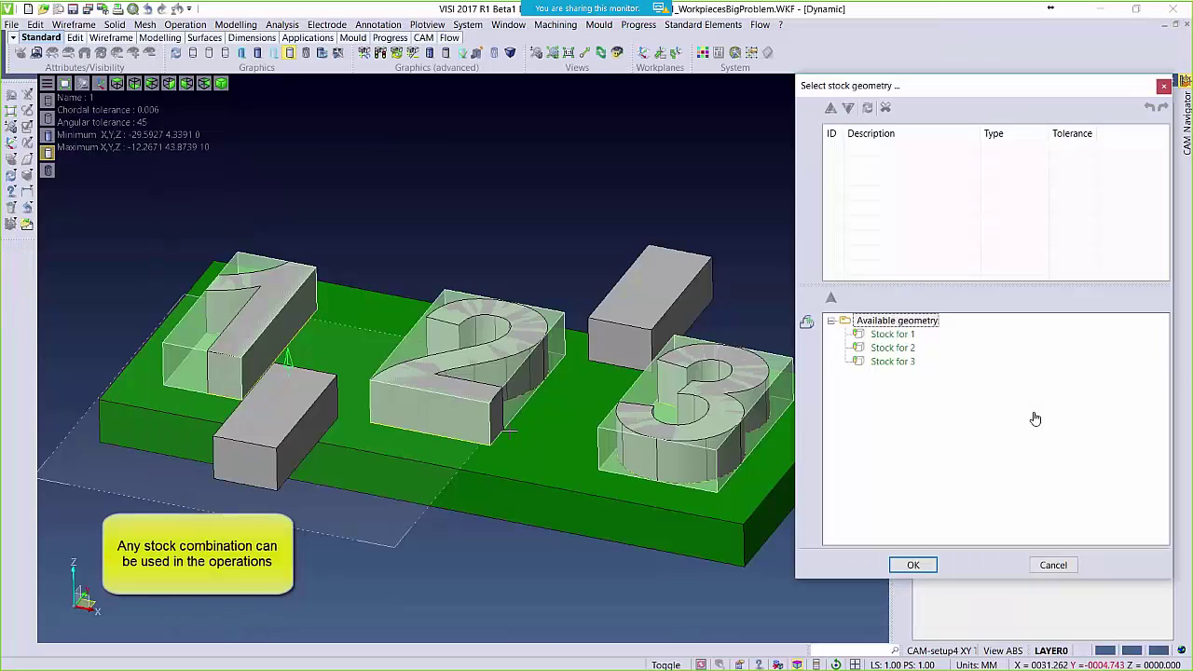
click(893, 334)
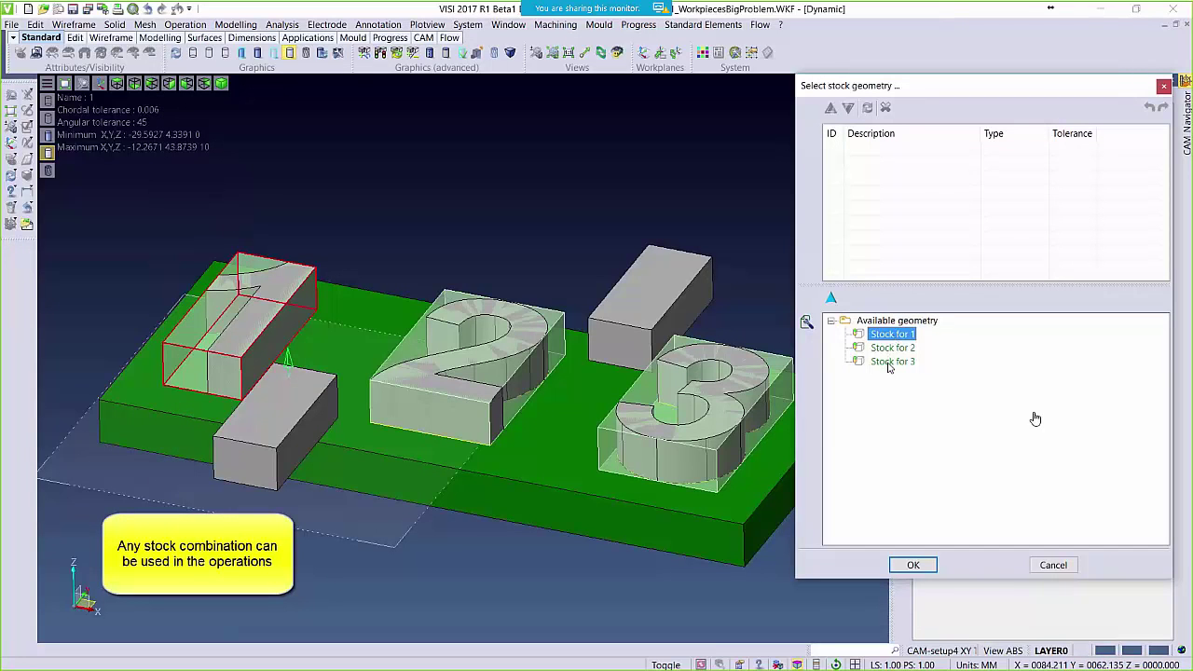
ctrl+click(888, 362)
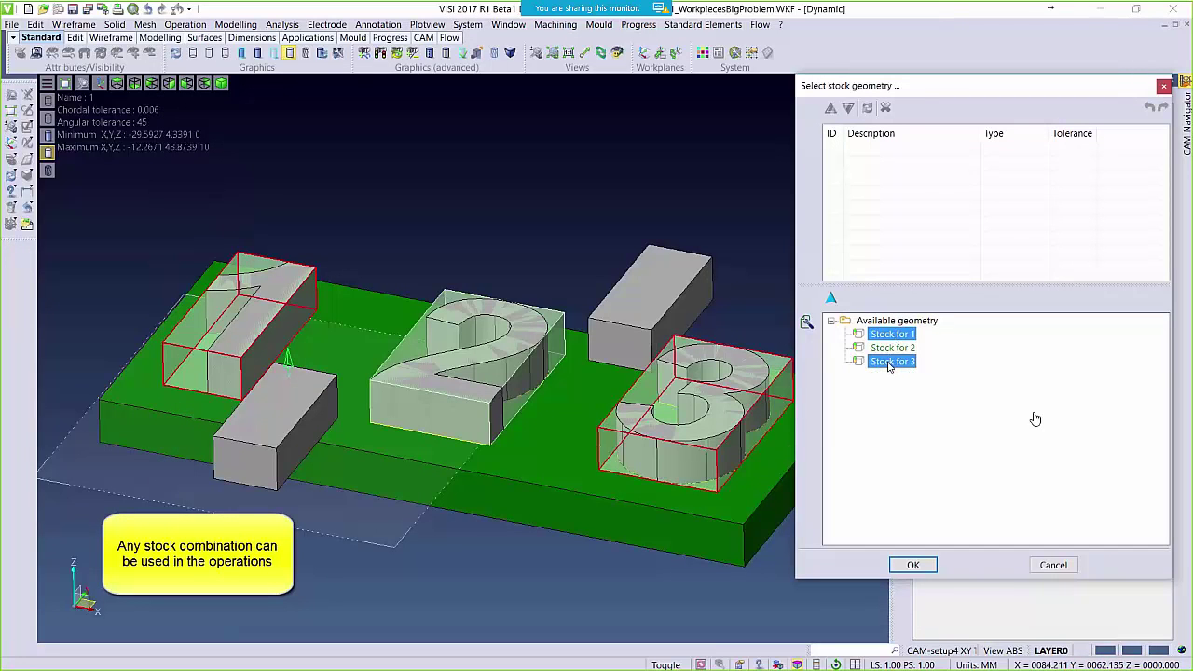
click(832, 300)
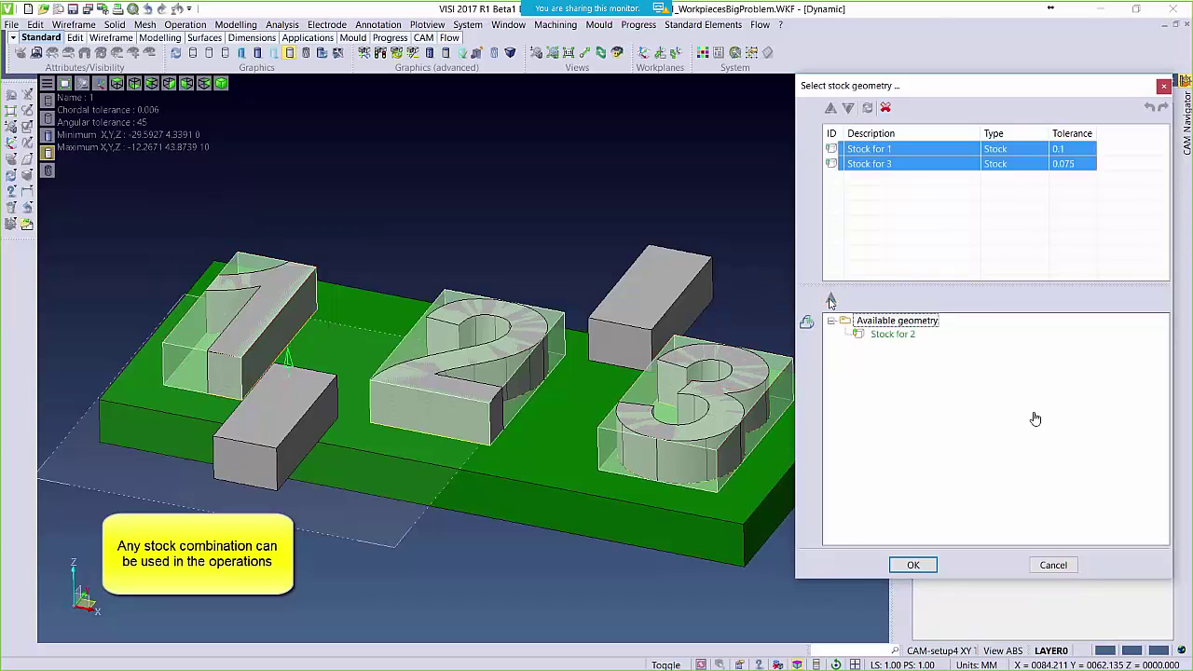
click(910, 565)
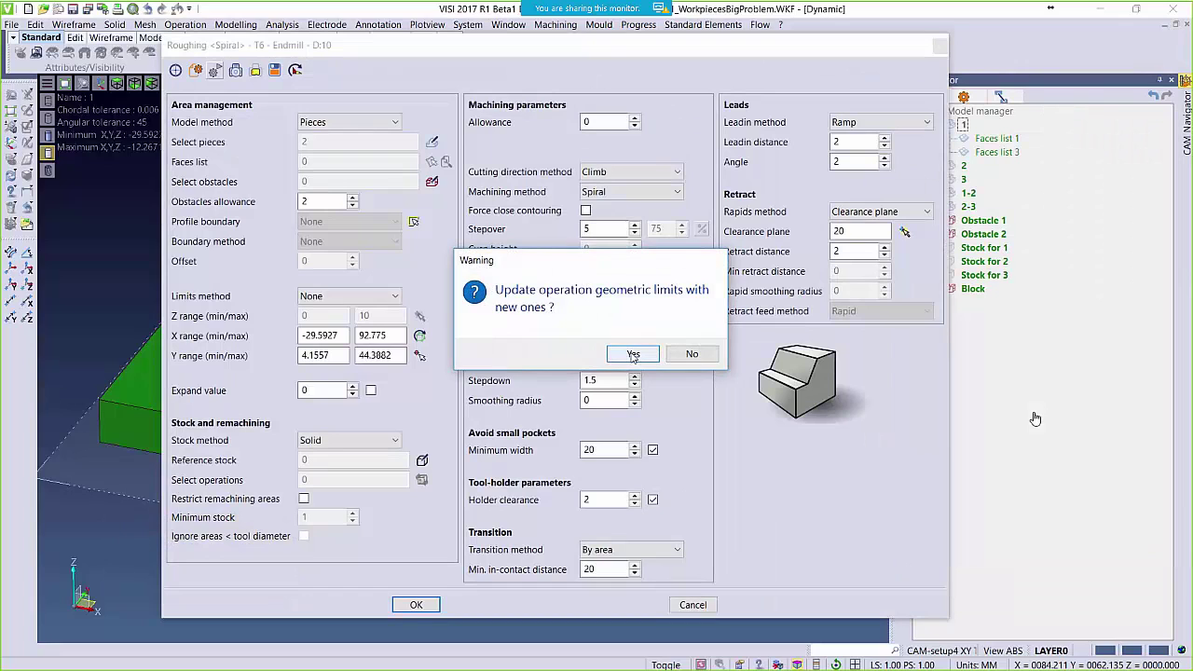
click(633, 355)
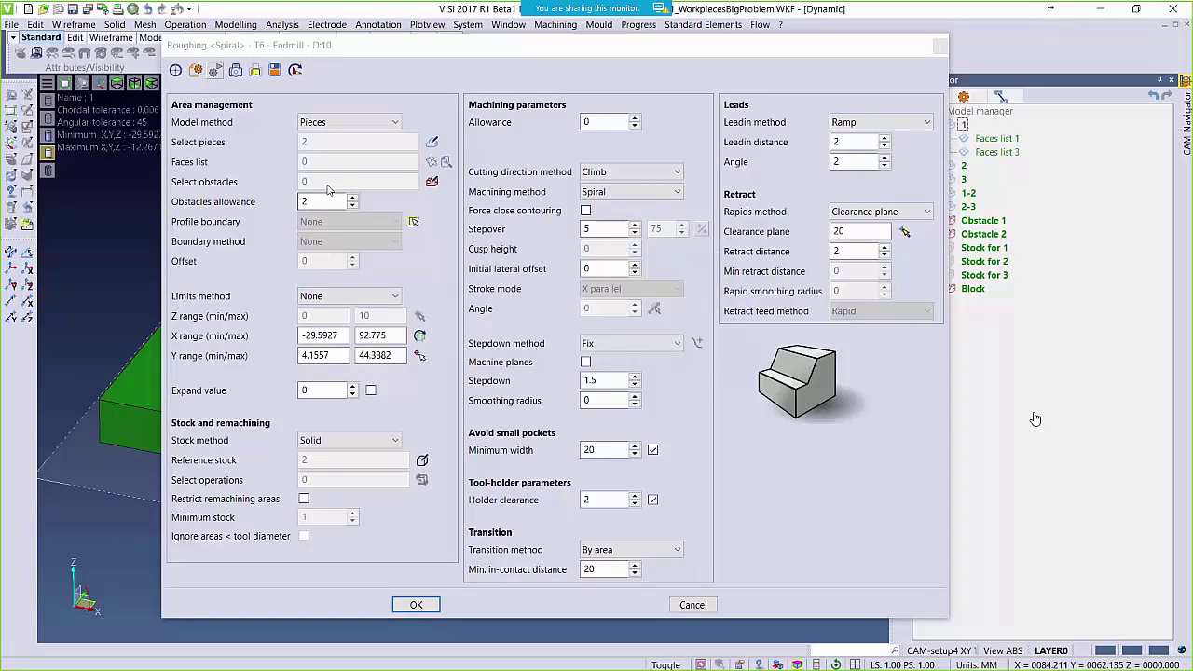
Add Obstacle 1, Obstacle 2 and Block to the roughing operation's selected obstacles
click(432, 182)
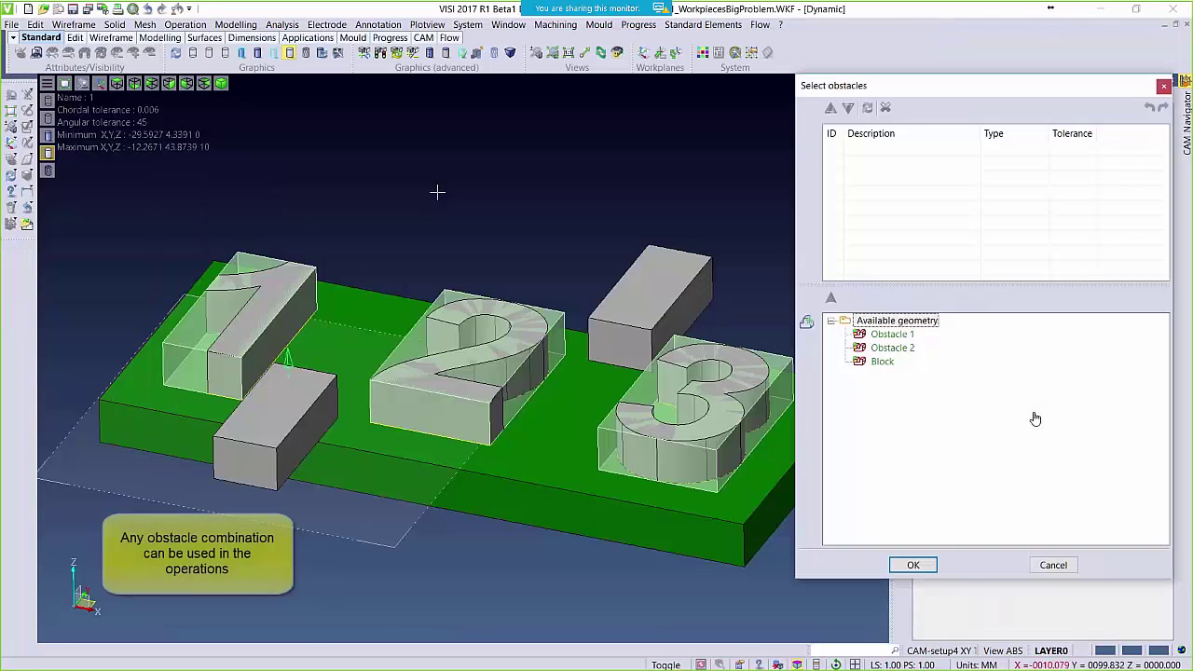
click(884, 335)
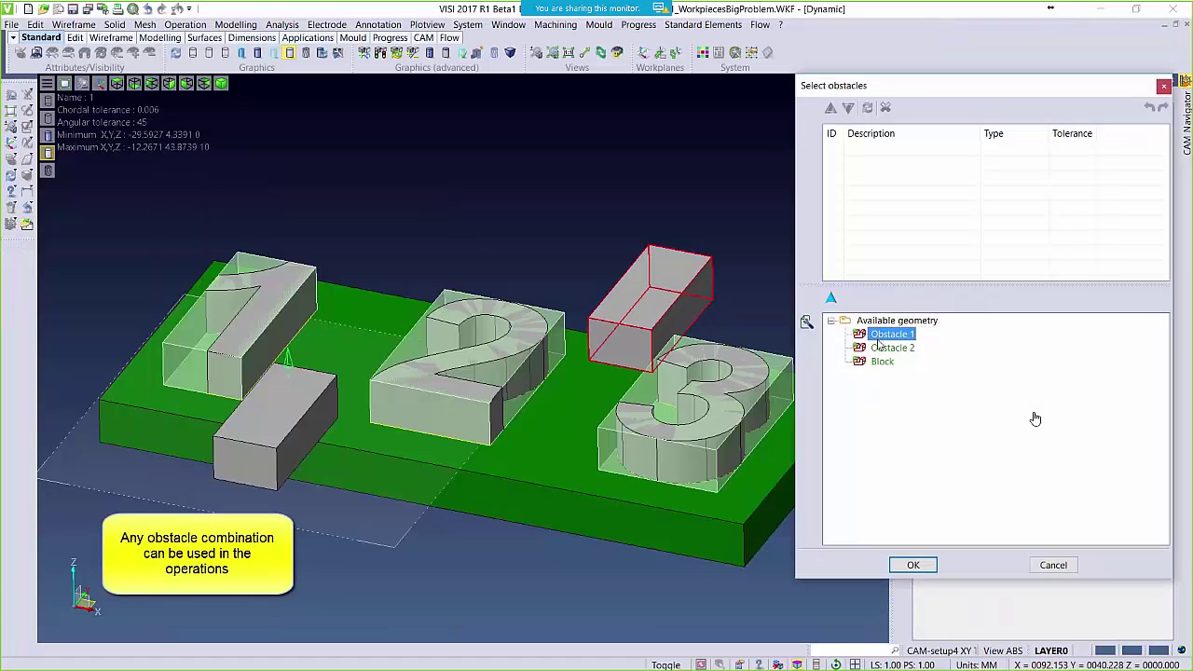
click(881, 347)
ctrl+click(881, 361)
ctrl+click(884, 334)
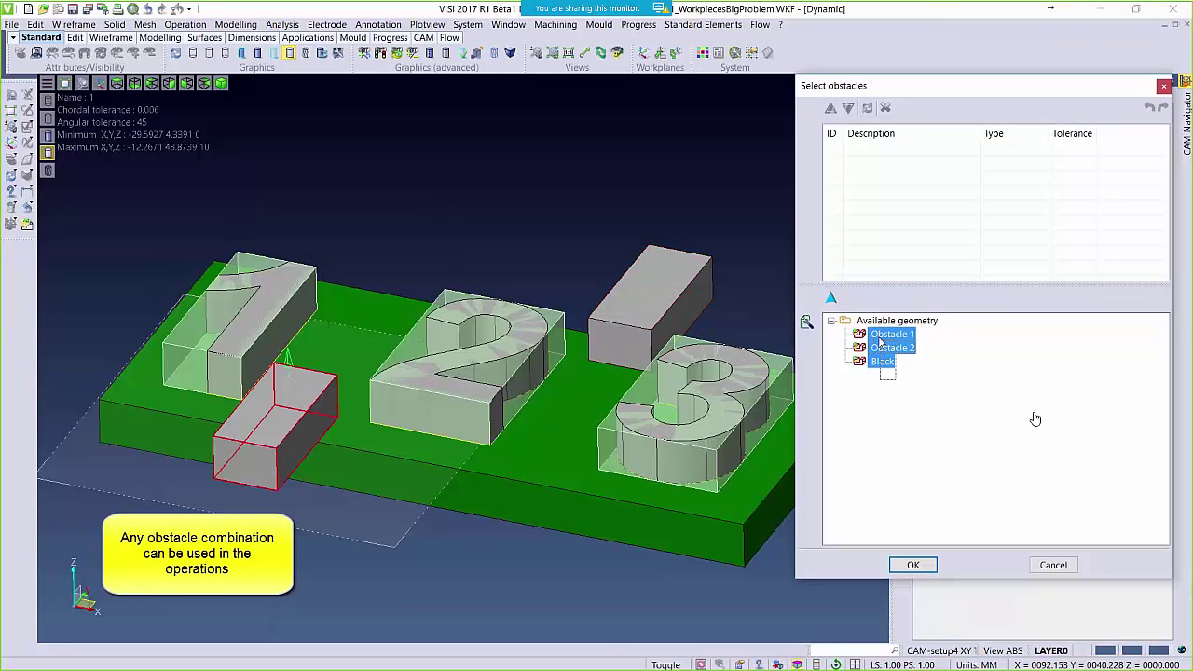
click(831, 300)
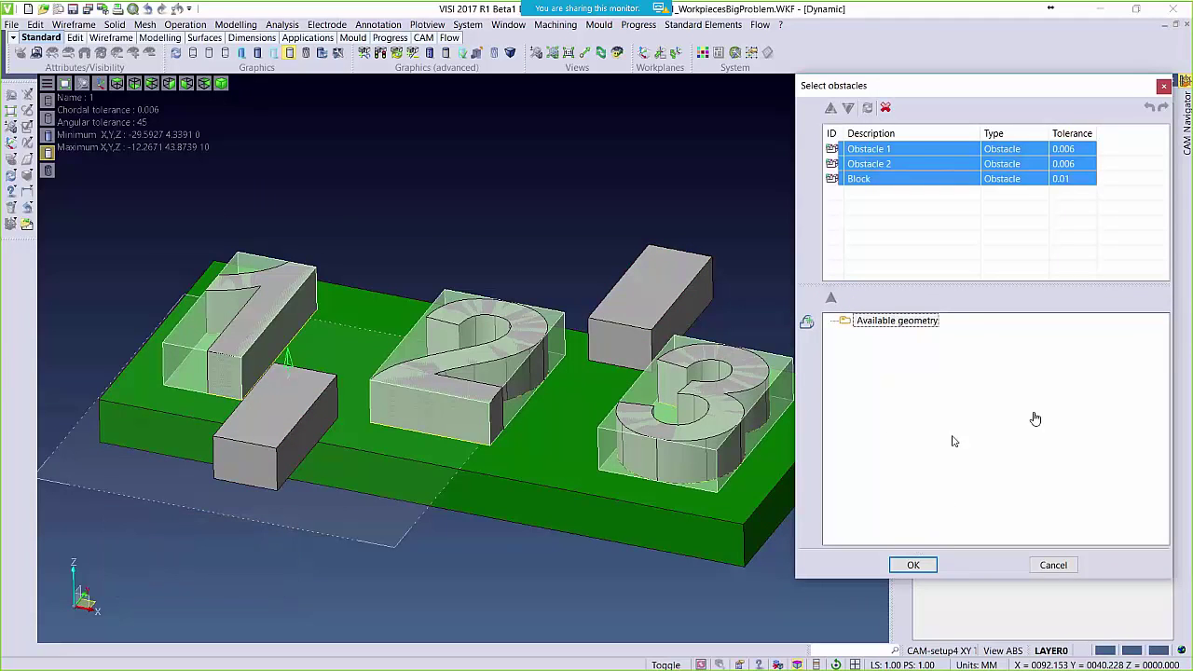
Set the chordal tolerance of Obstacle 1 to 0.05 in its piece parameters
click(896, 152)
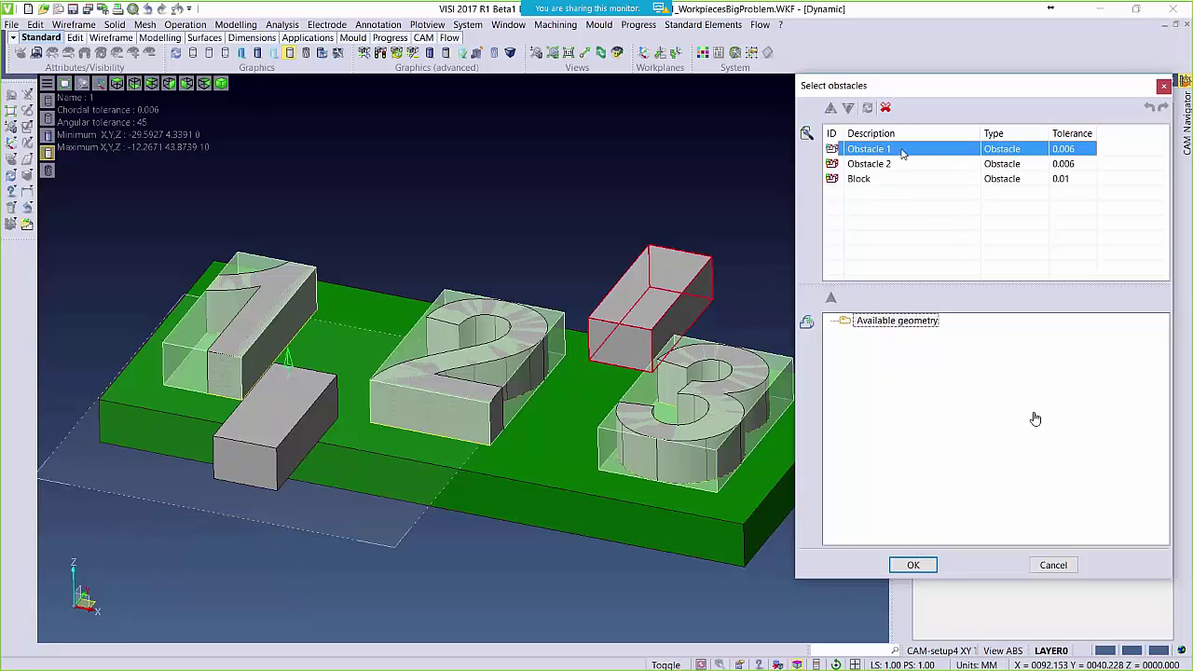
right_click(901, 152)
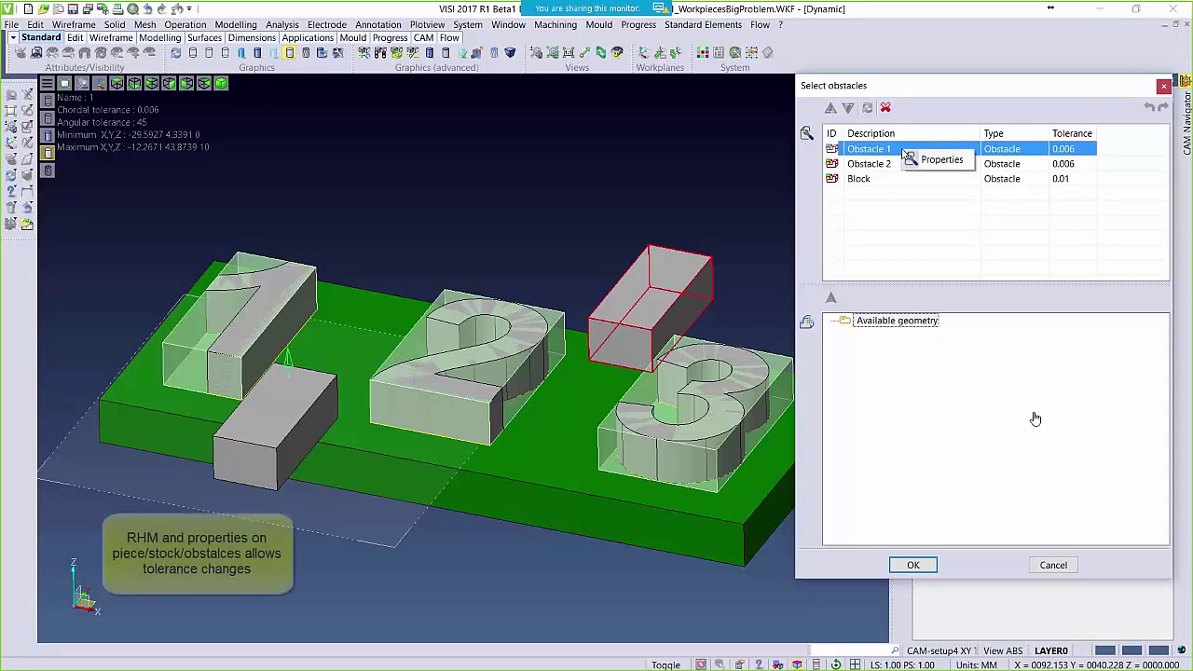
click(932, 159)
key(Tab)
key(Tab)
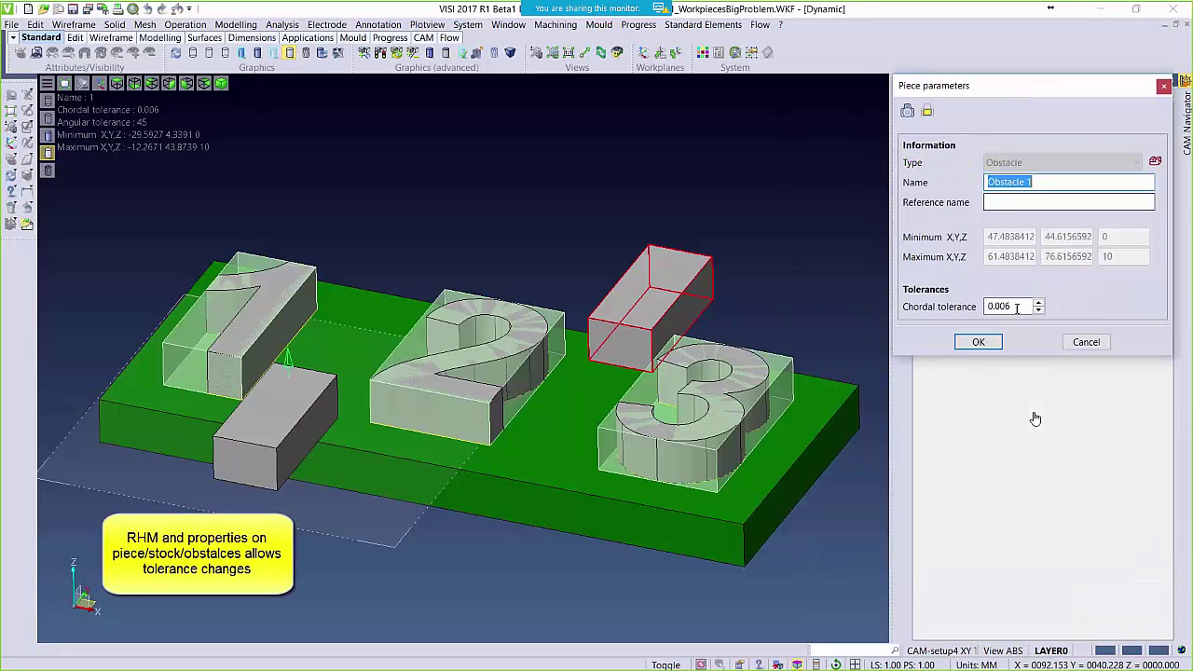
text(0.)
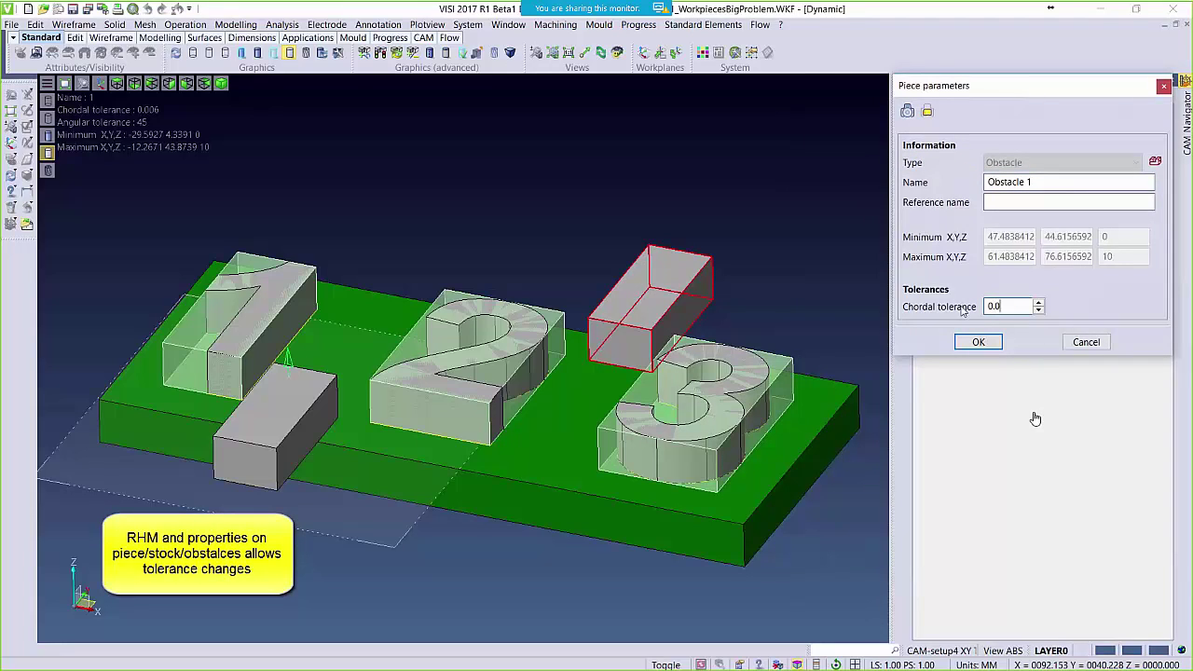
text(05)
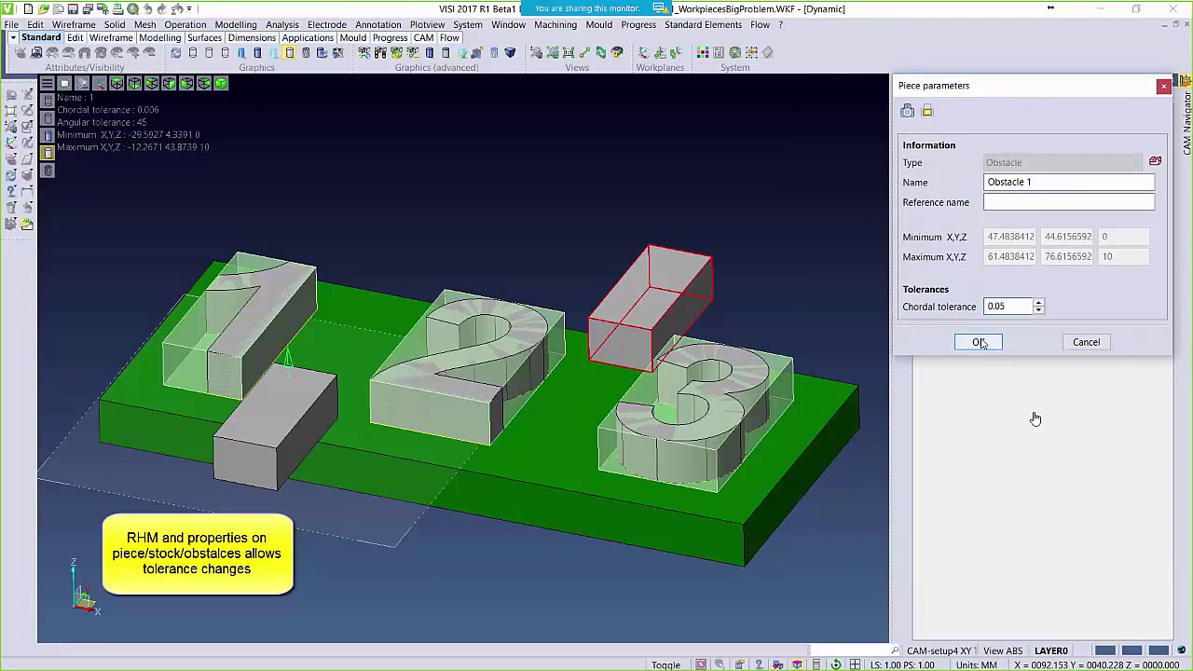
click(978, 342)
Set the chordal tolerance of Obstacle 2 to 0.1 in its piece parameters
click(895, 164)
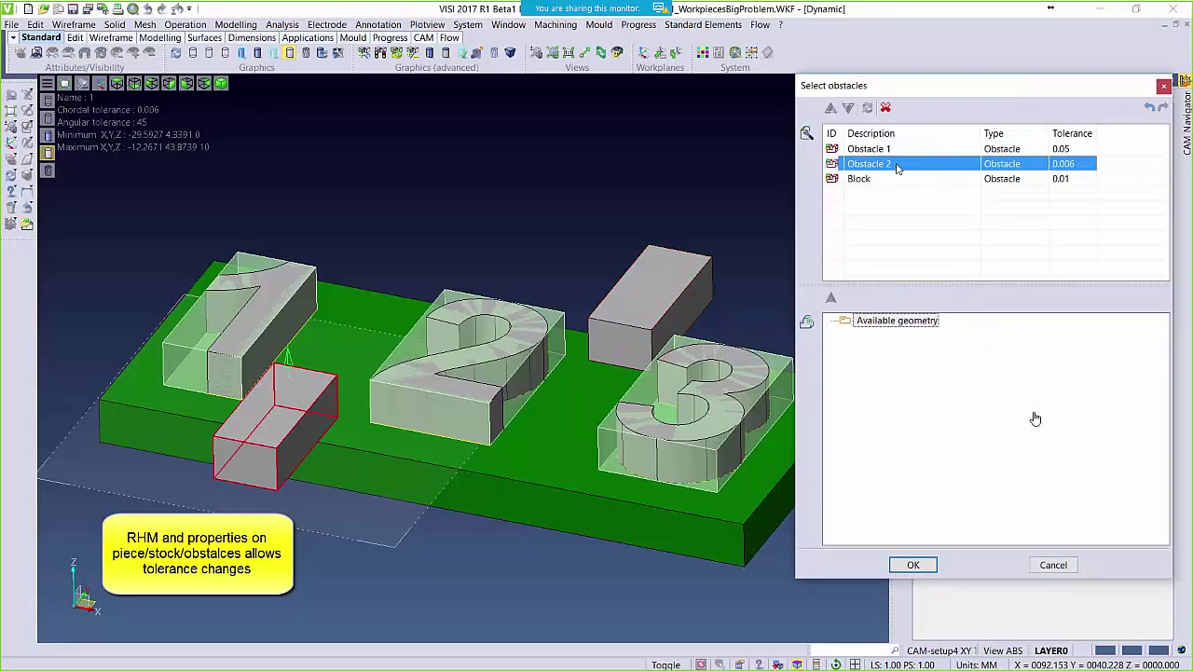
click(899, 180)
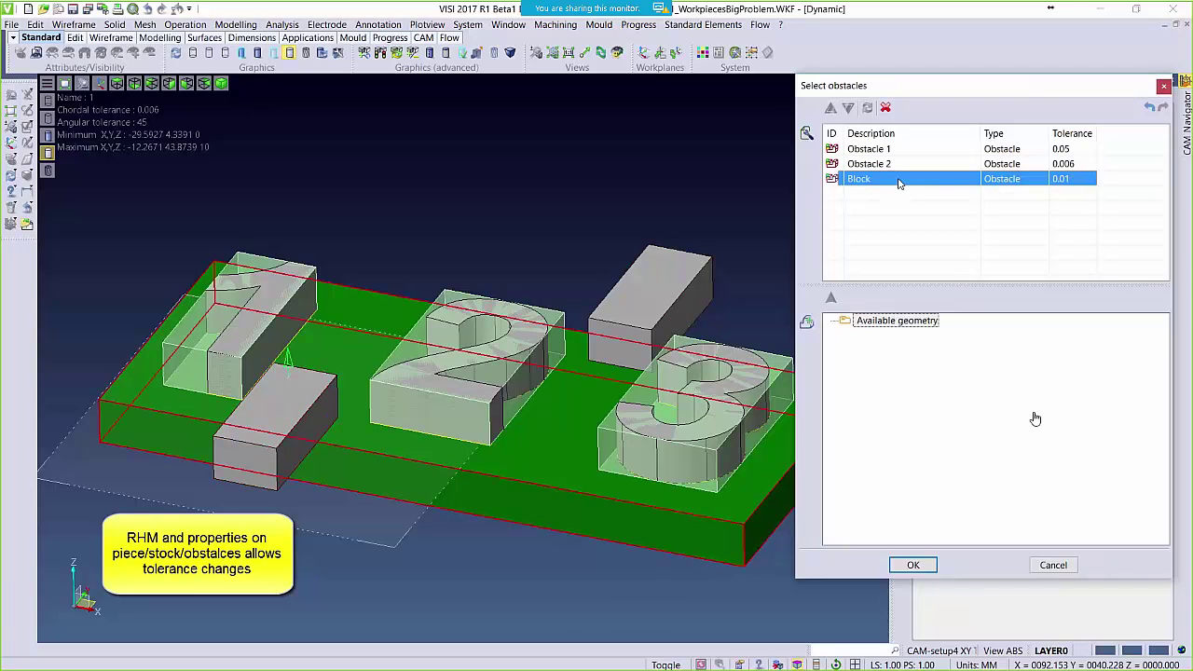
click(893, 165)
right_click(890, 168)
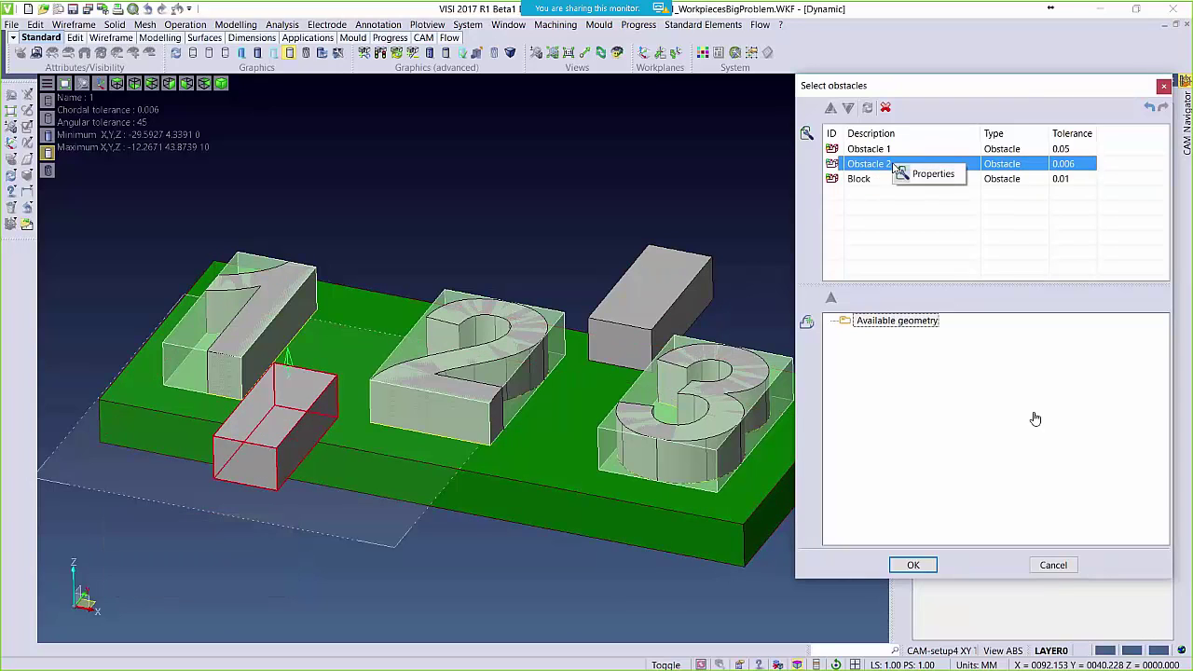
click(860, 168)
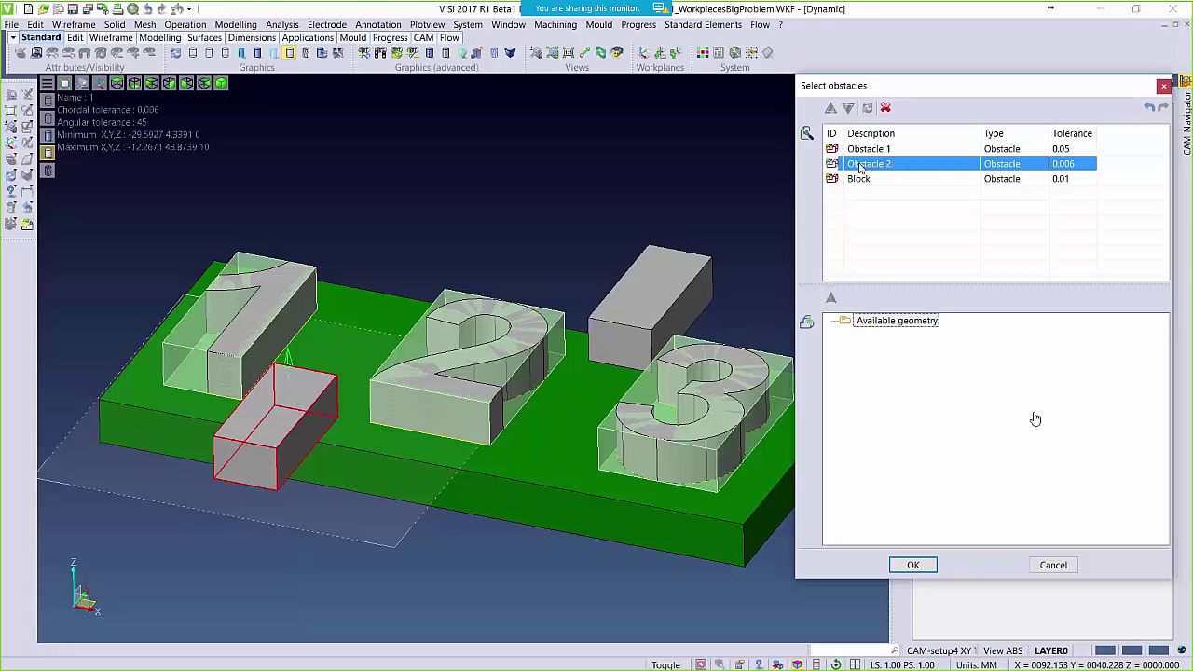
double_click(1002, 305)
text(0.1)
click(972, 341)
Accept the obstacle selection and confirm the spiral Roughing operation so that its toolpath is calculated
click(928, 150)
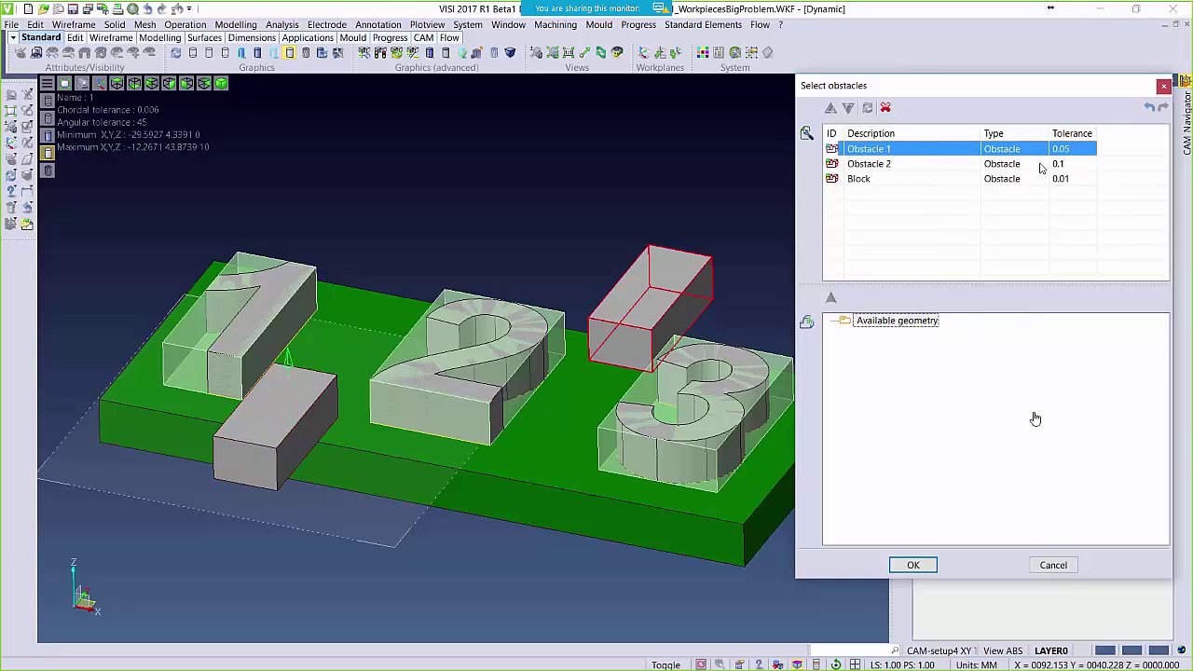
click(914, 565)
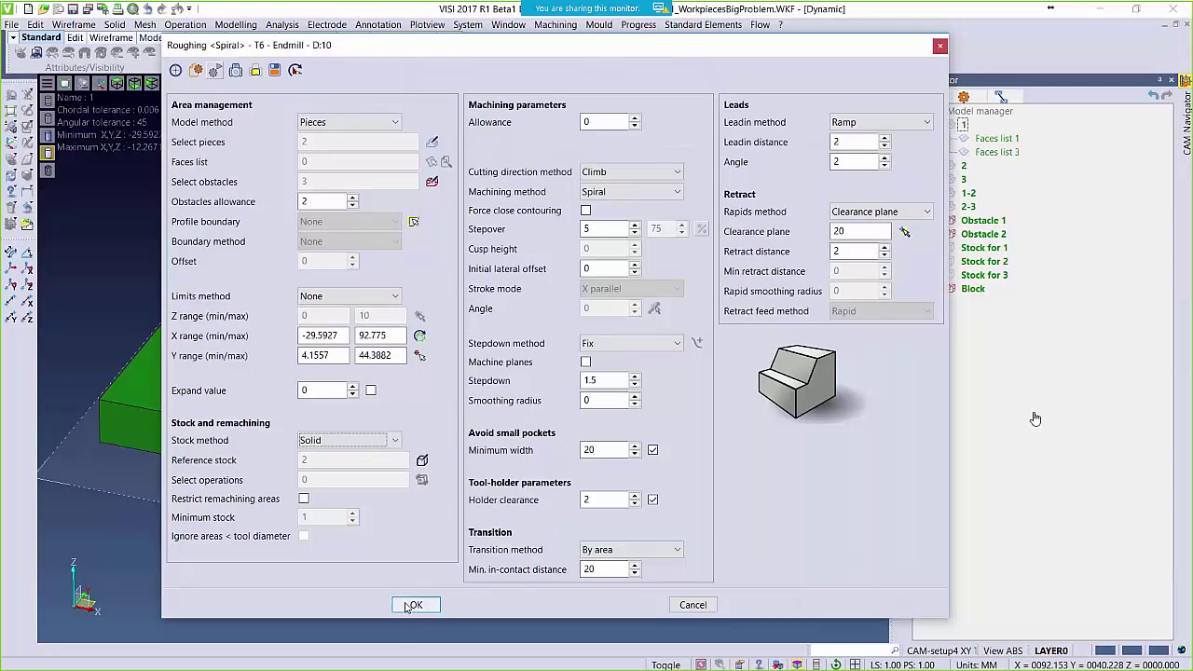
click(416, 605)
Add a 3-axis Raster operation to the project and set its model method to Faces list
right_click(980, 110)
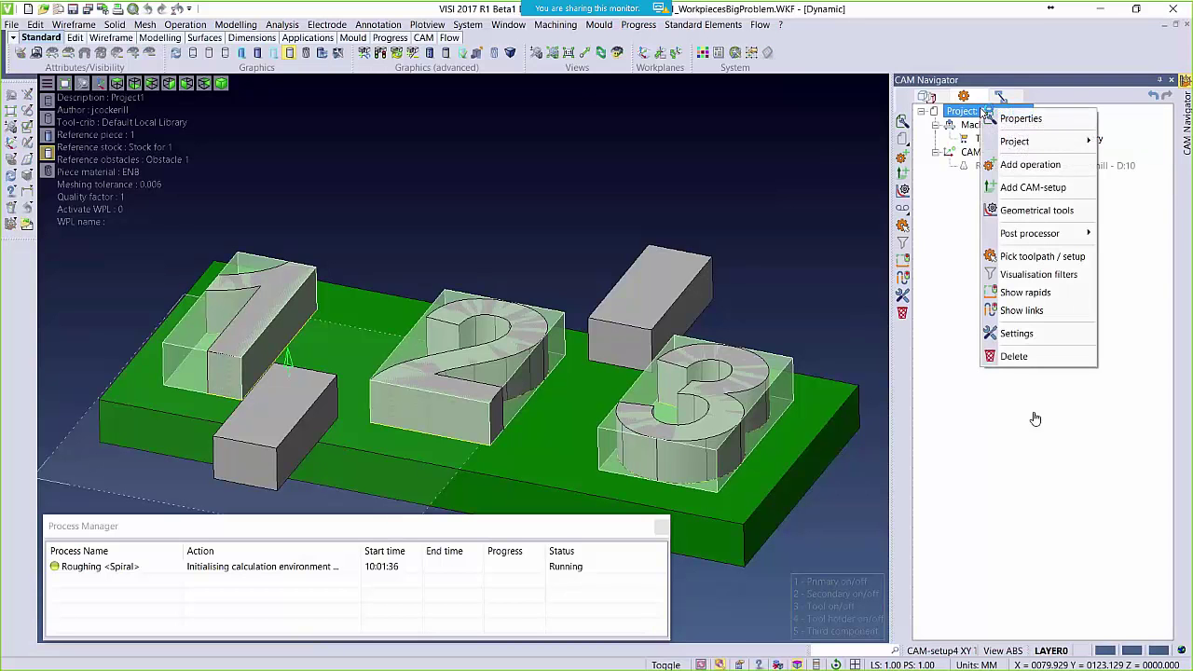
click(1024, 164)
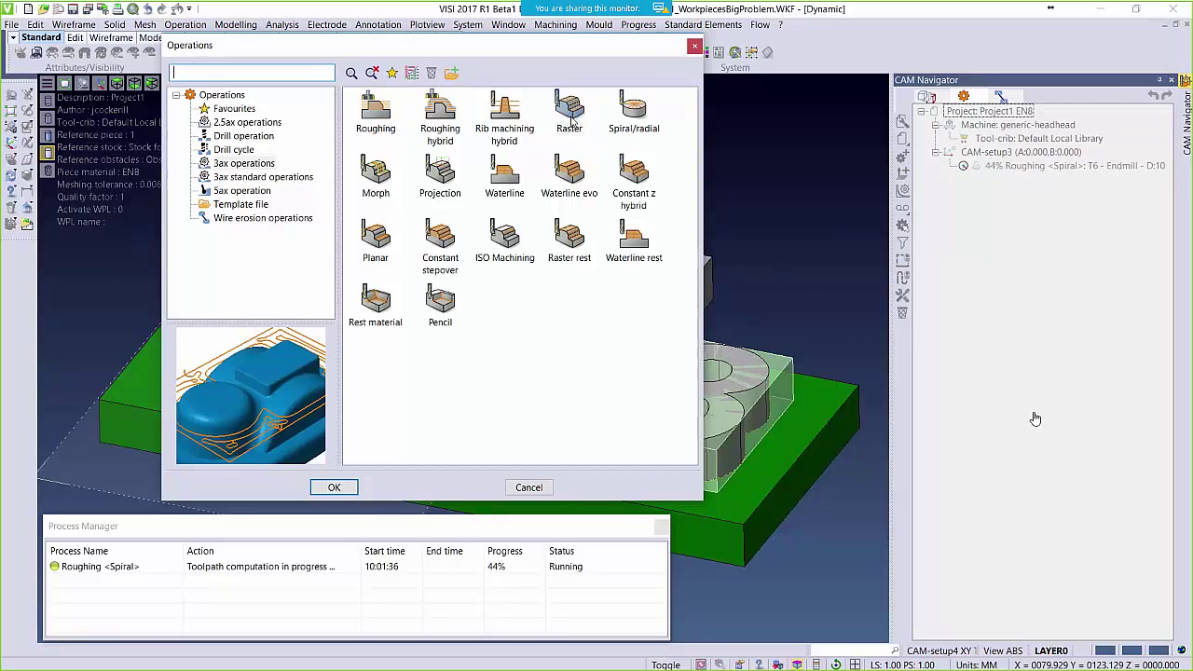
click(573, 114)
click(334, 487)
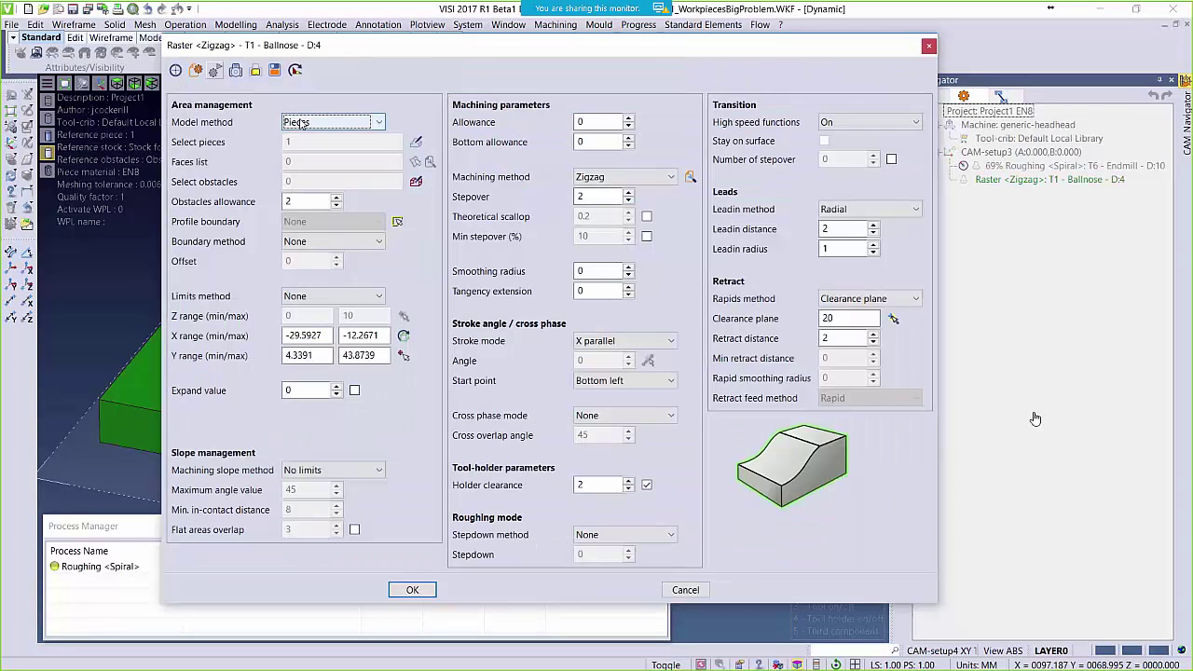
click(303, 122)
click(296, 150)
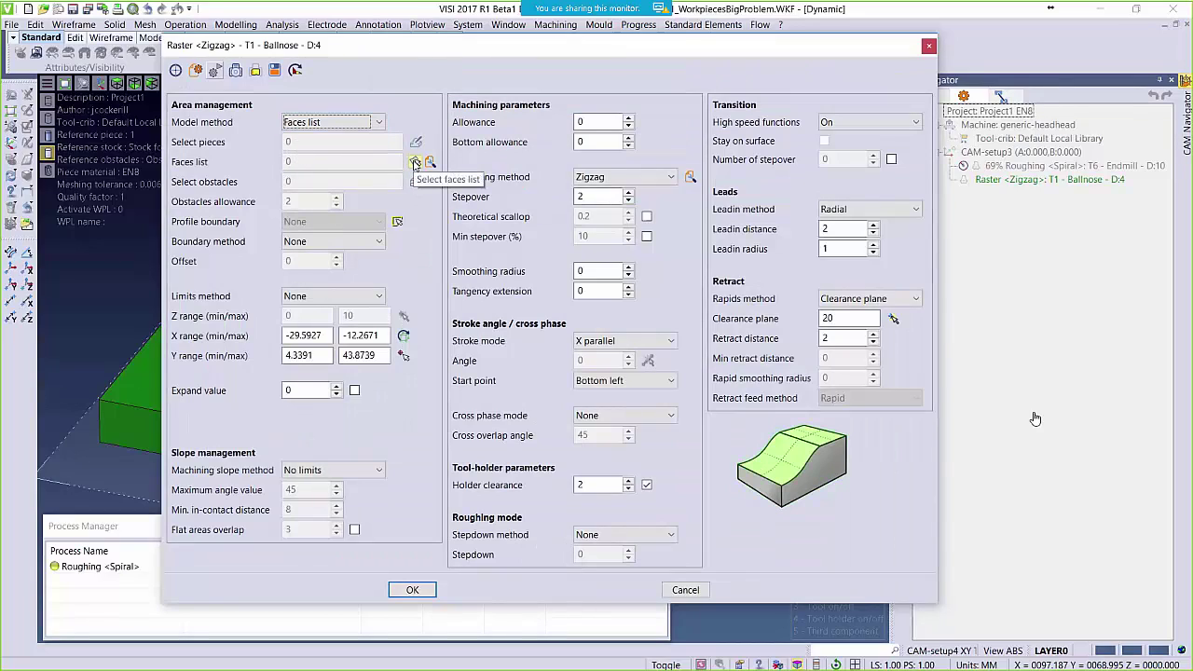
Add Faces list 1 of piece 1 to the Raster operation's surfaces for machining
click(416, 163)
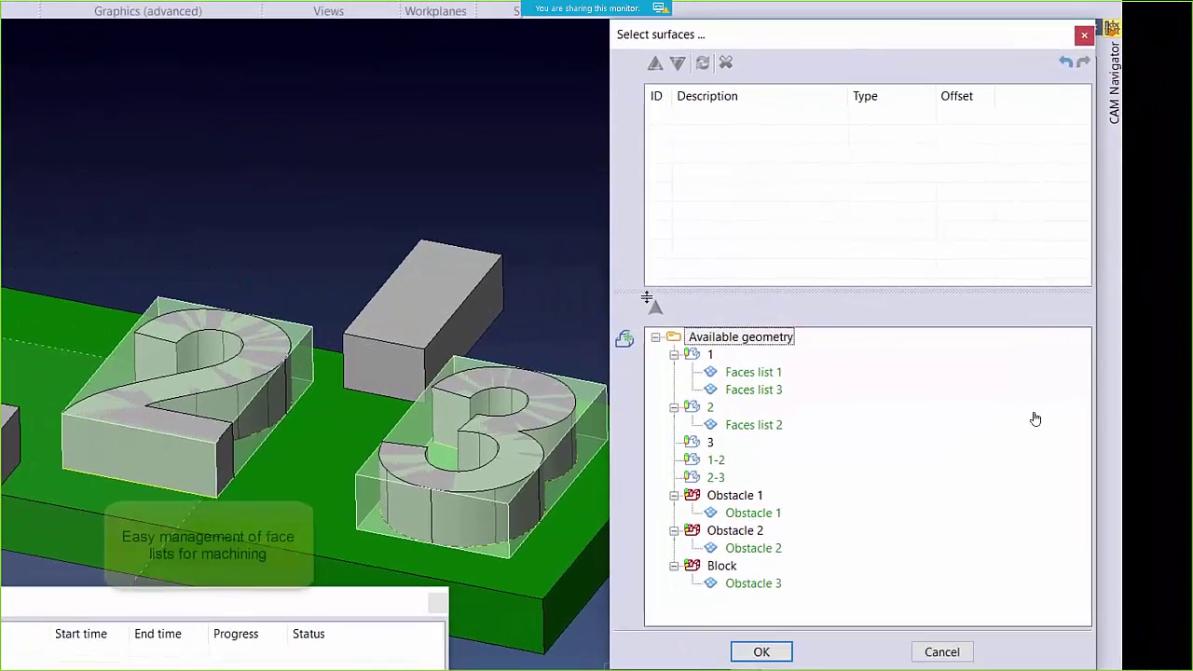
click(710, 355)
click(730, 376)
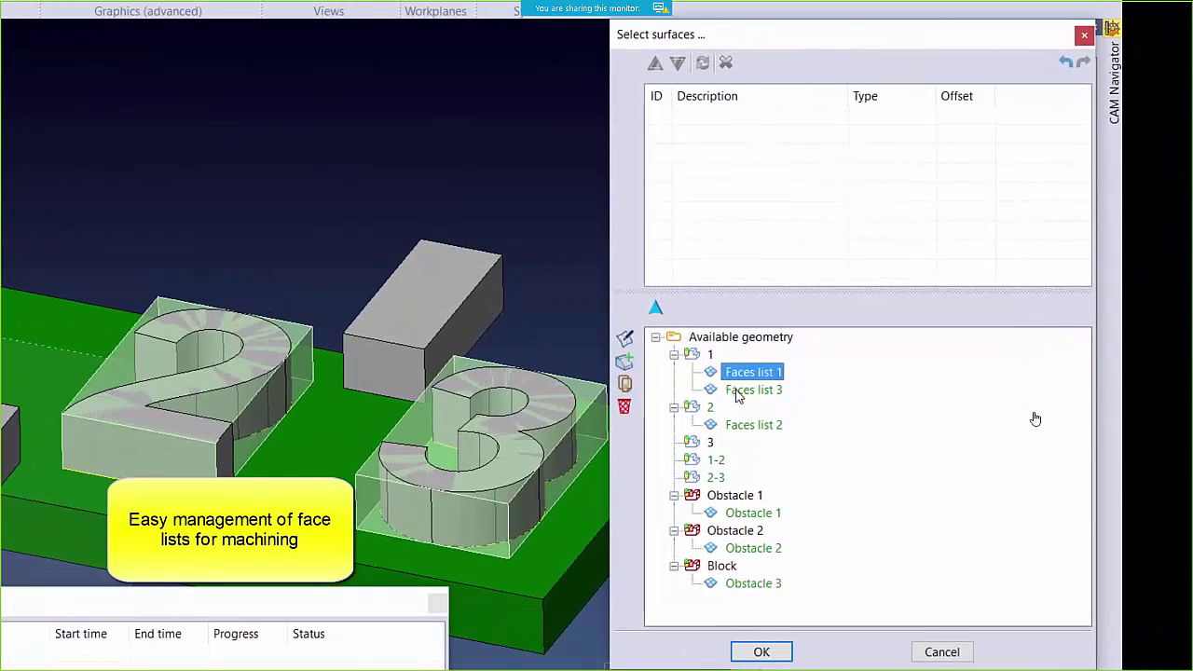
click(736, 392)
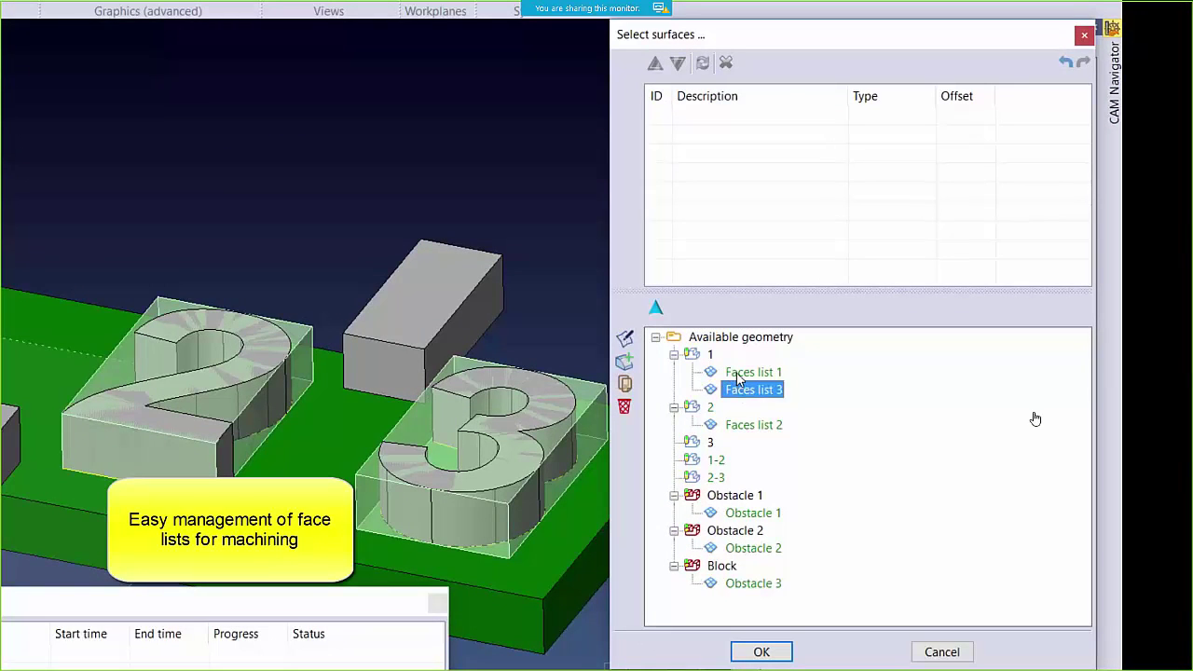
click(738, 376)
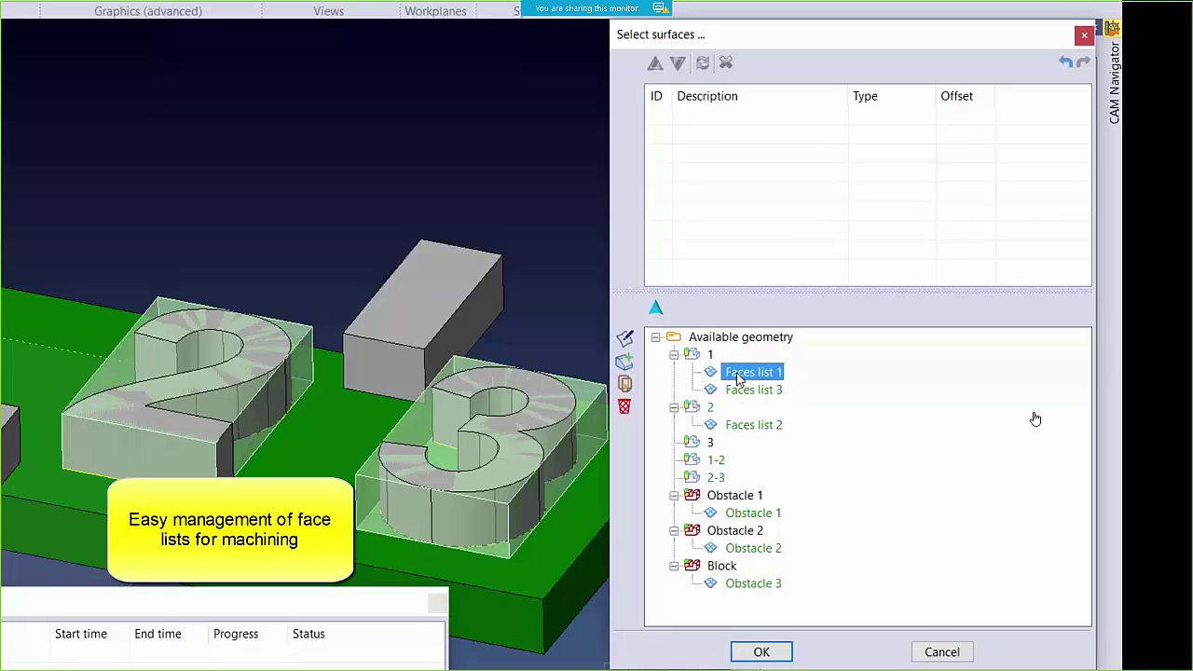
ctrl+click(743, 425)
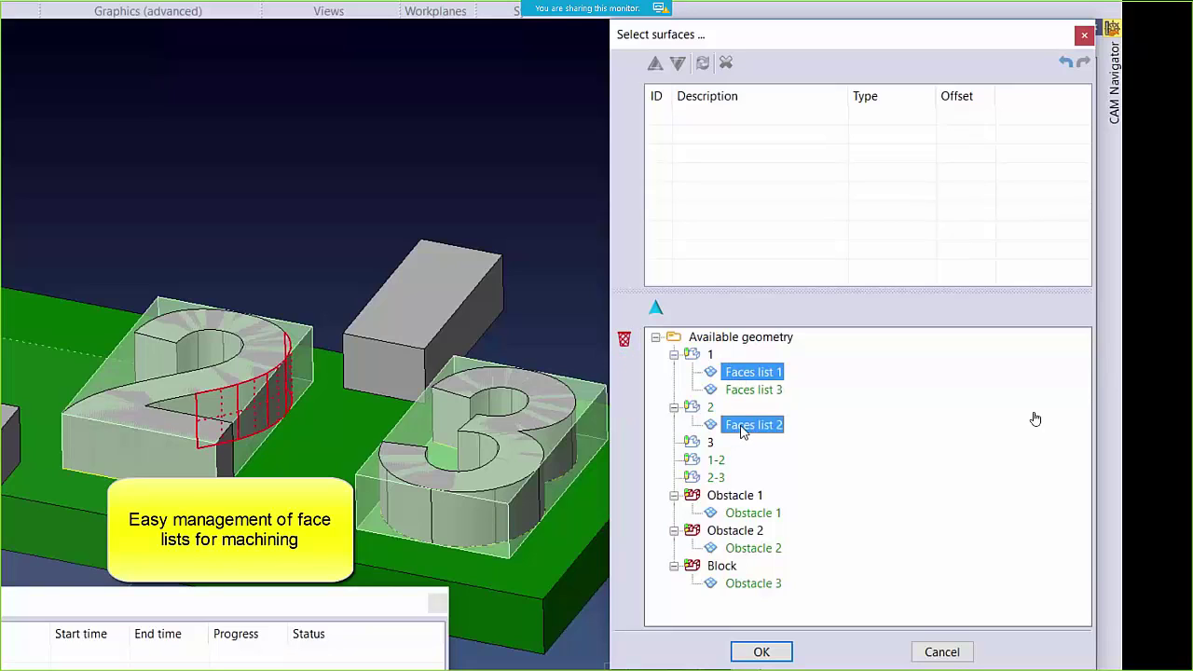
ctrl+click(743, 426)
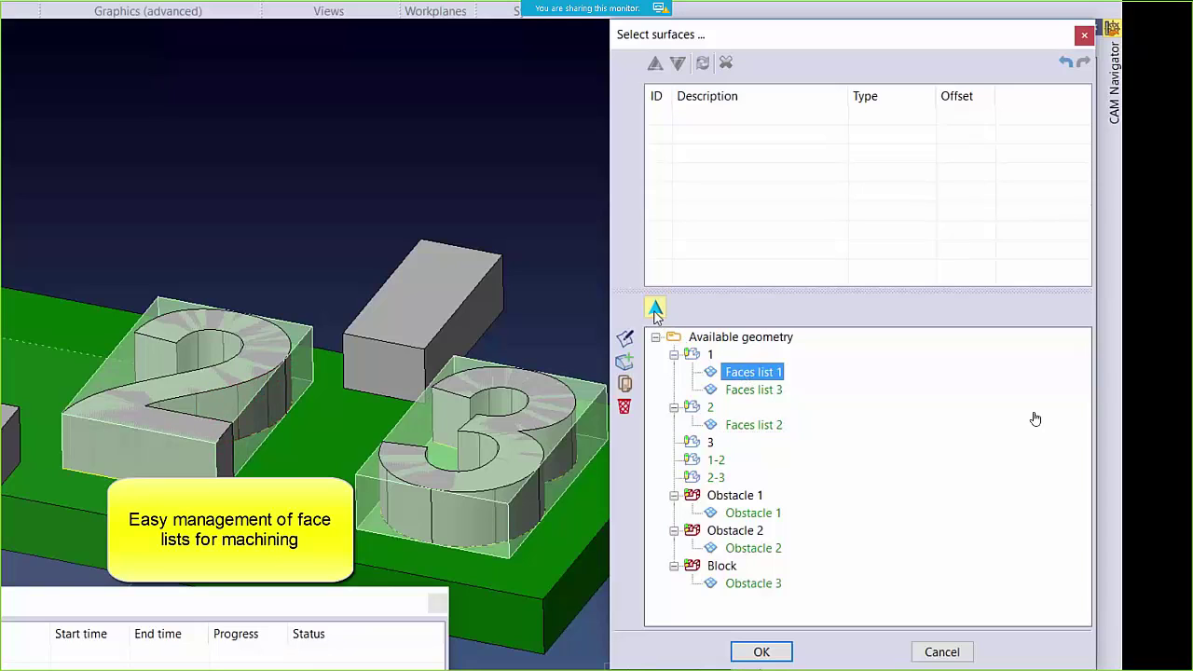
click(657, 311)
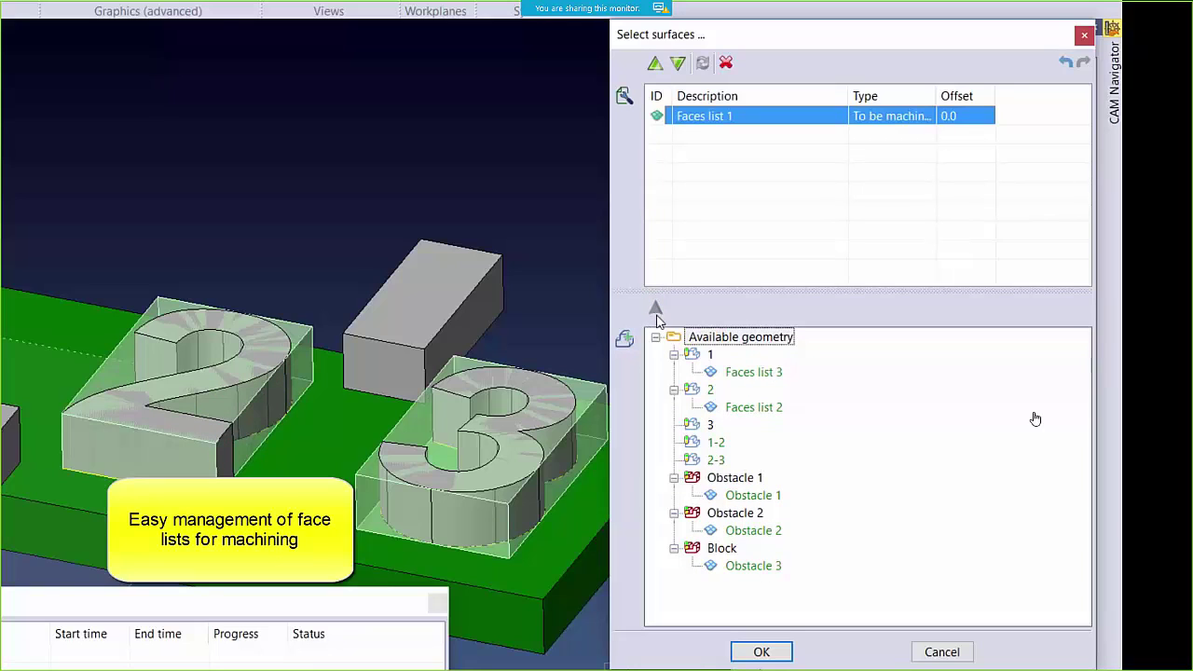
Create a new faces list under piece 2 from its top face, keeping the default description
click(701, 360)
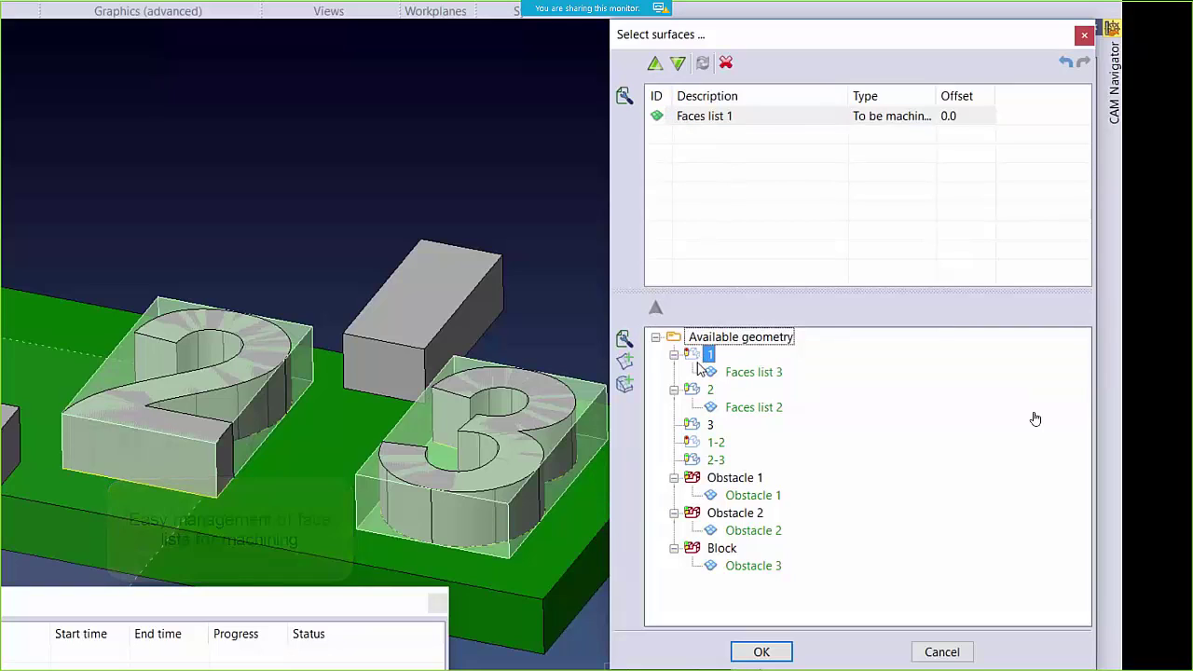
click(732, 410)
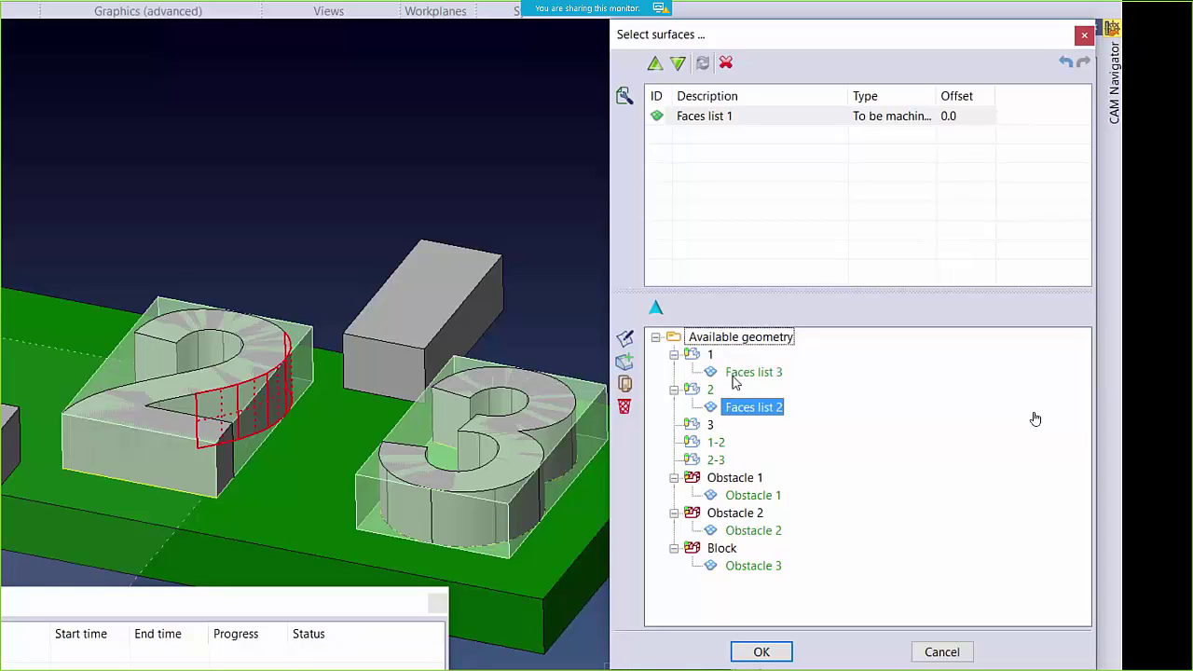
click(706, 392)
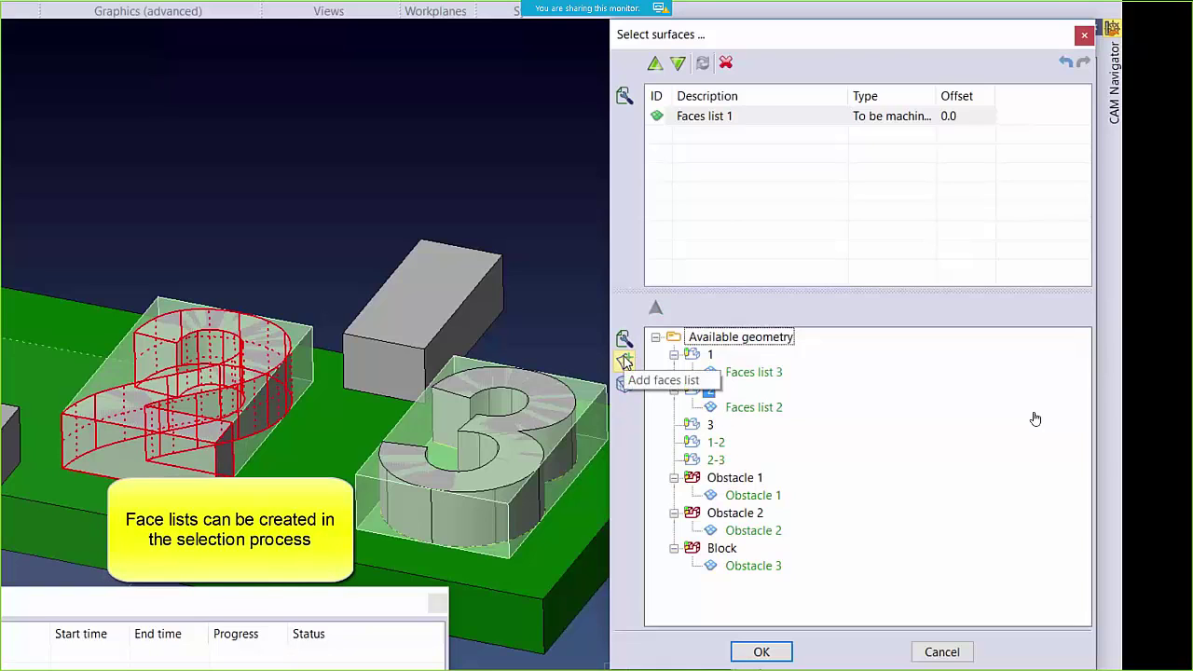
click(624, 362)
click(247, 368)
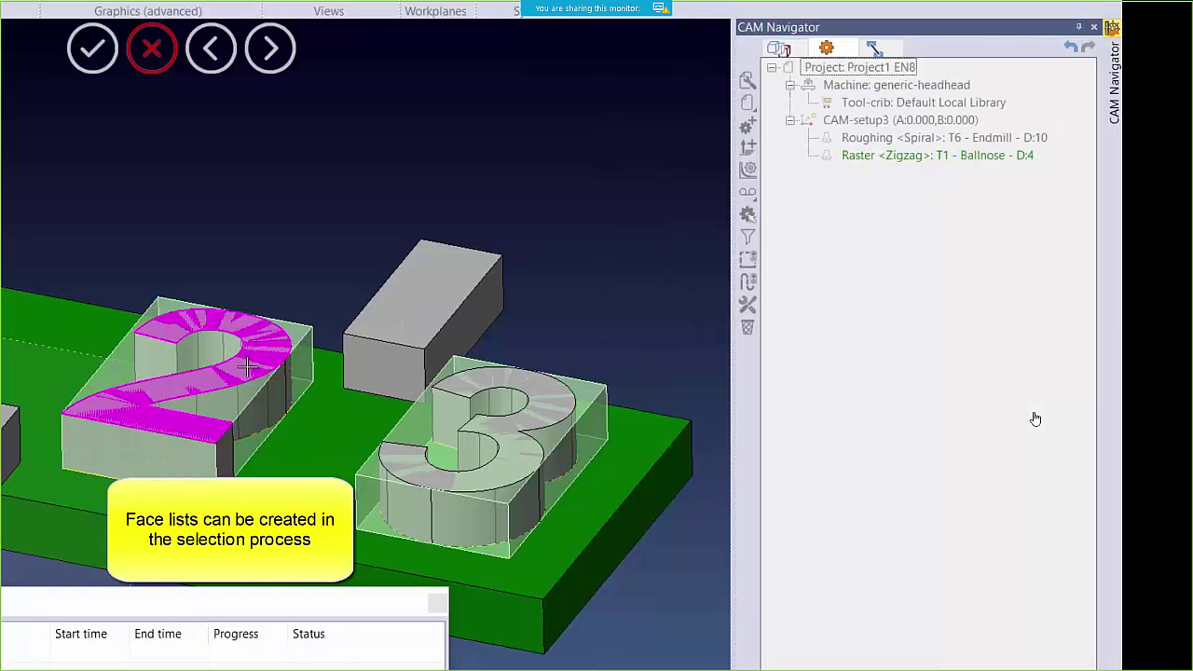
key(Return)
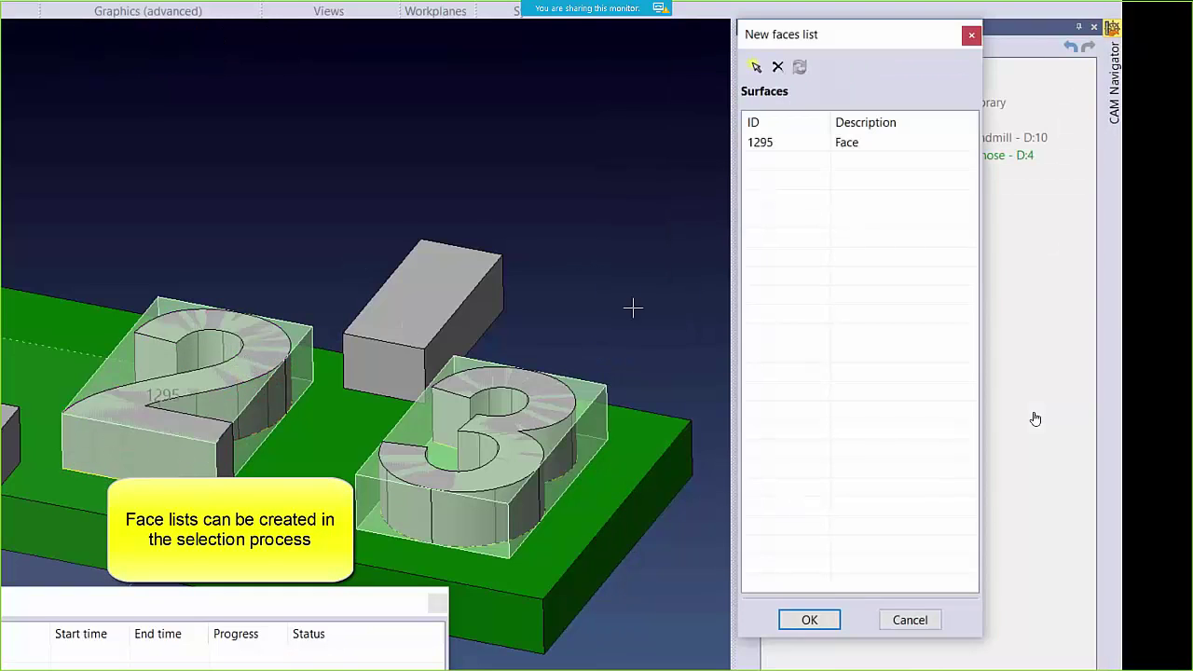
click(800, 618)
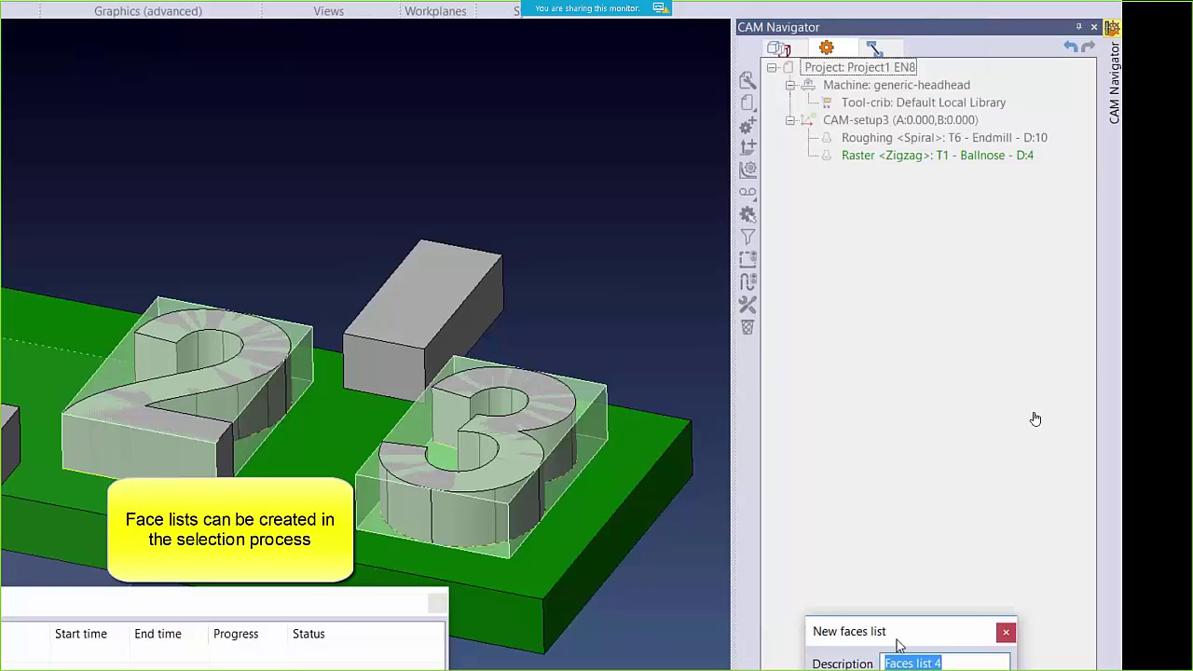
key(Return)
Add piece 2's new top-face list to the surfaces for machining and accept the Raster operation
click(739, 411)
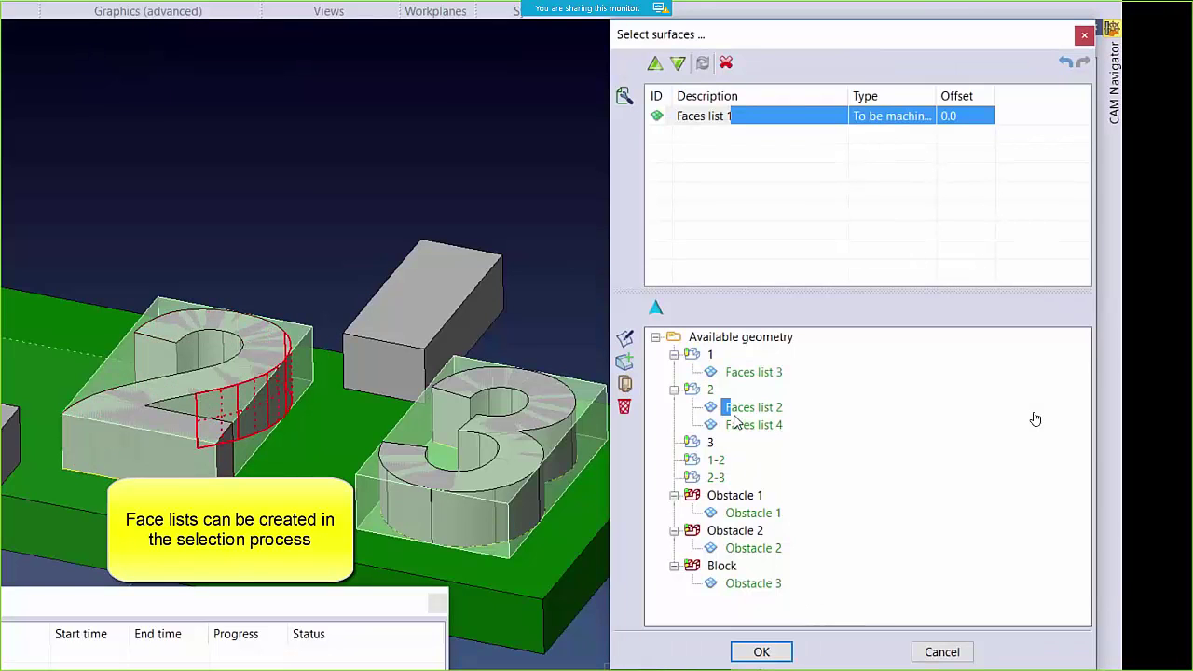
click(743, 426)
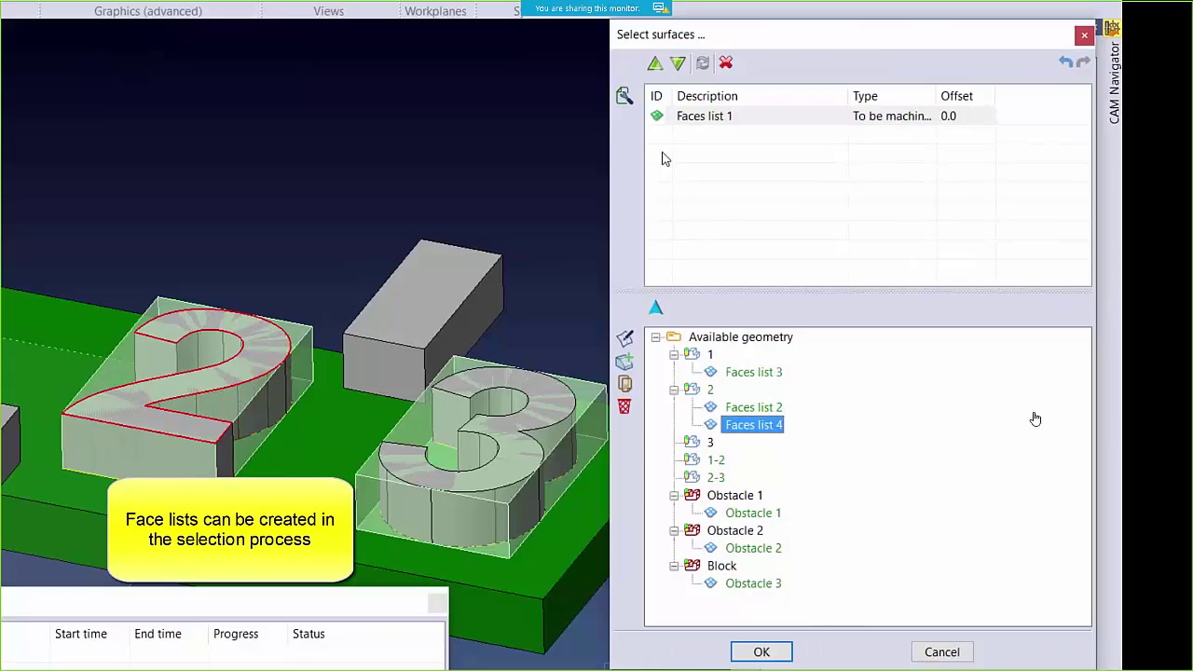
click(658, 308)
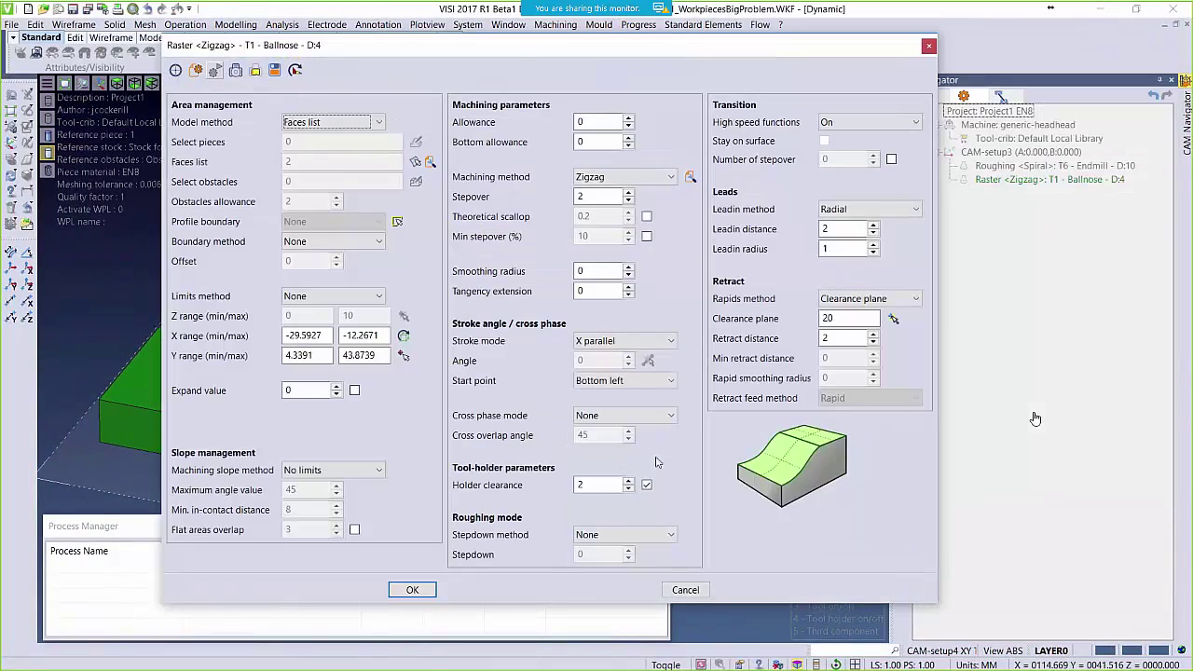
click(412, 590)
click(412, 591)
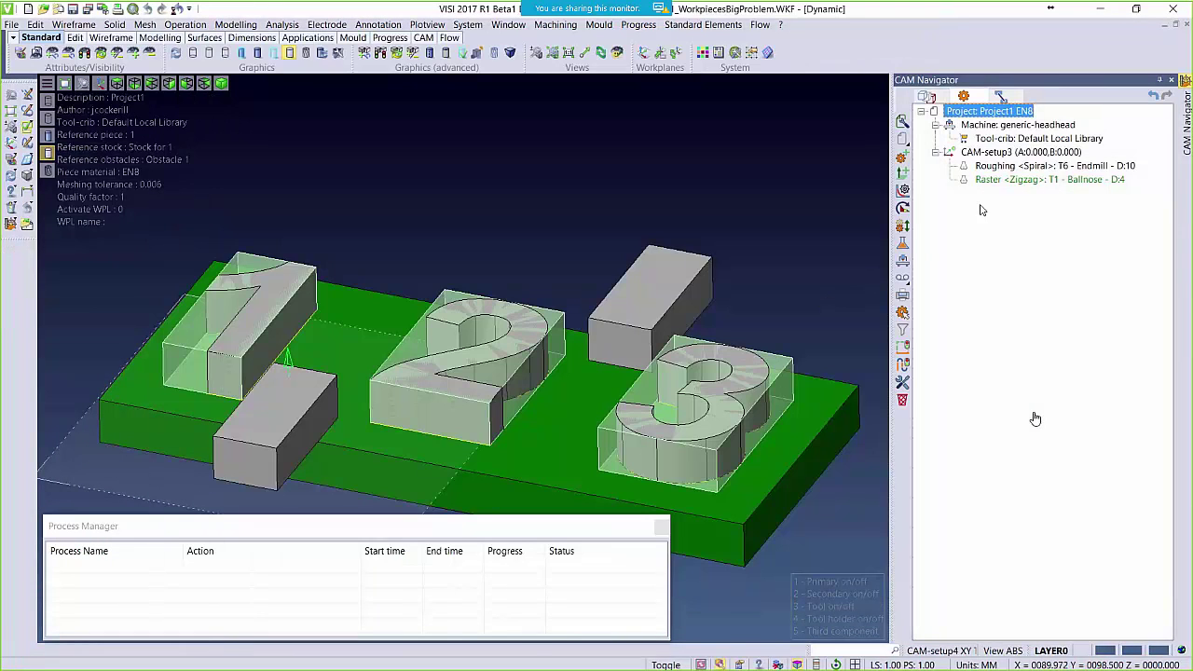
Add a 3-axis Waterline operation to CAM-setup3 and set its model method to Face list
click(966, 169)
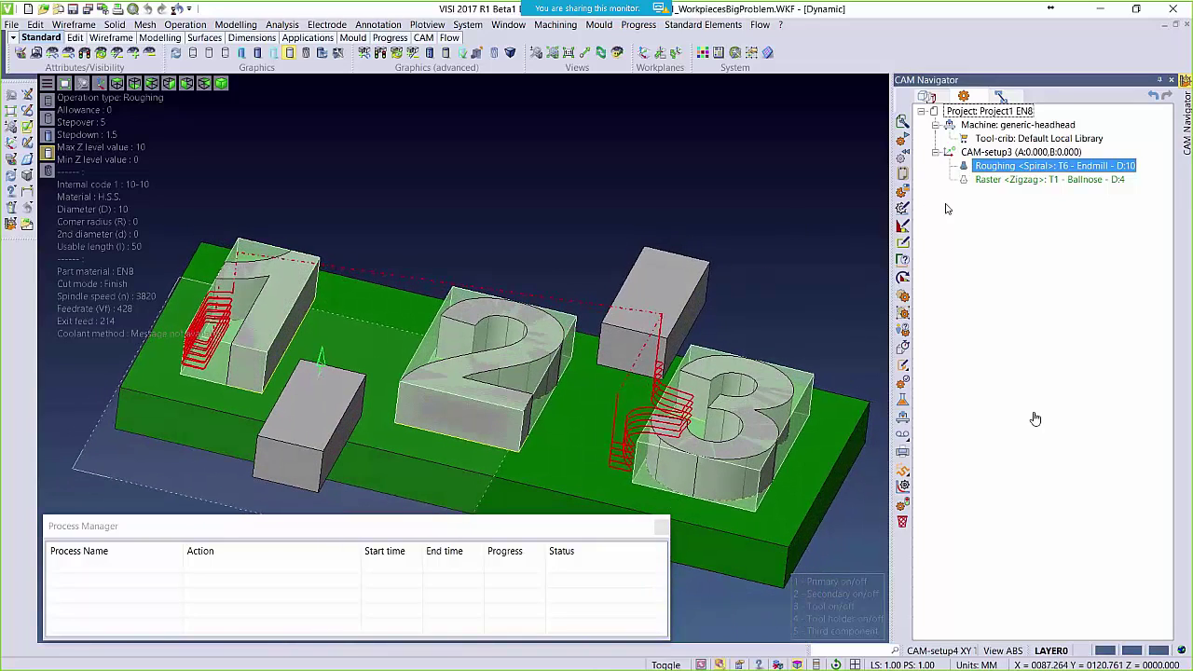
click(986, 153)
right_click(987, 152)
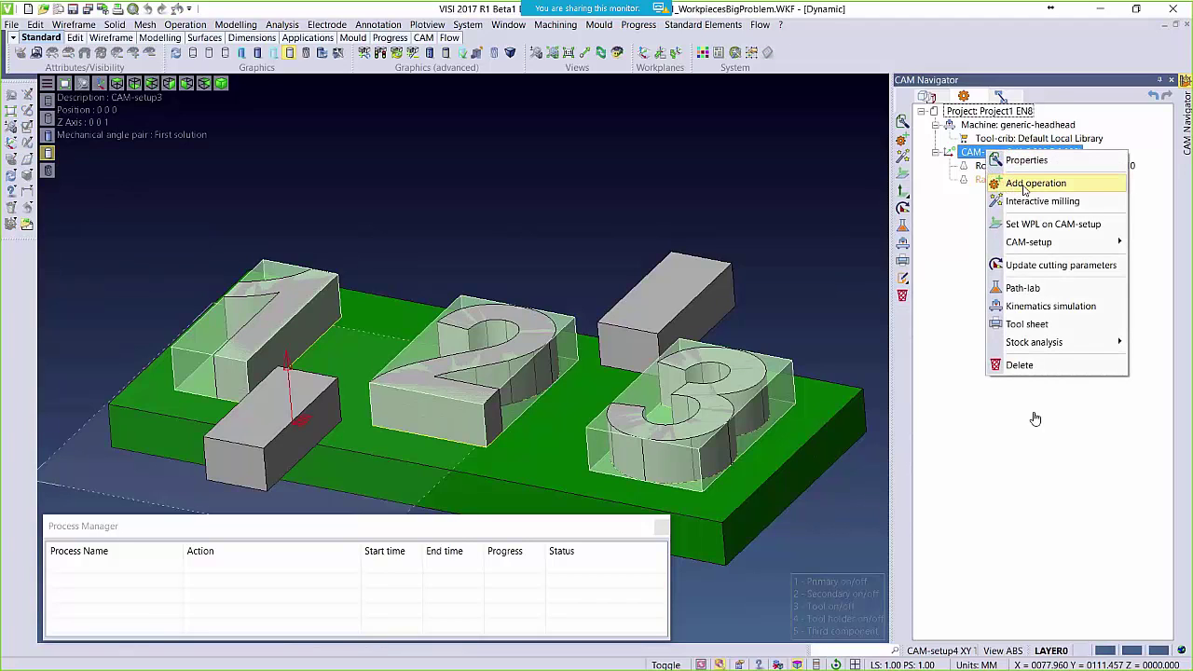
click(1025, 183)
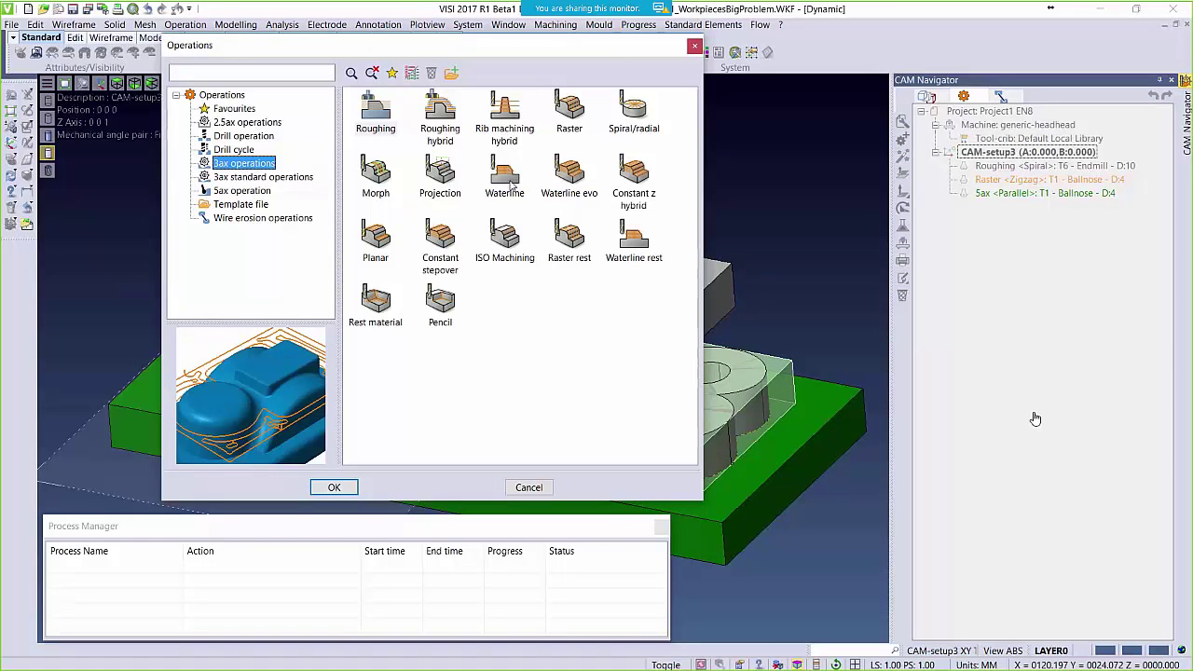
click(504, 177)
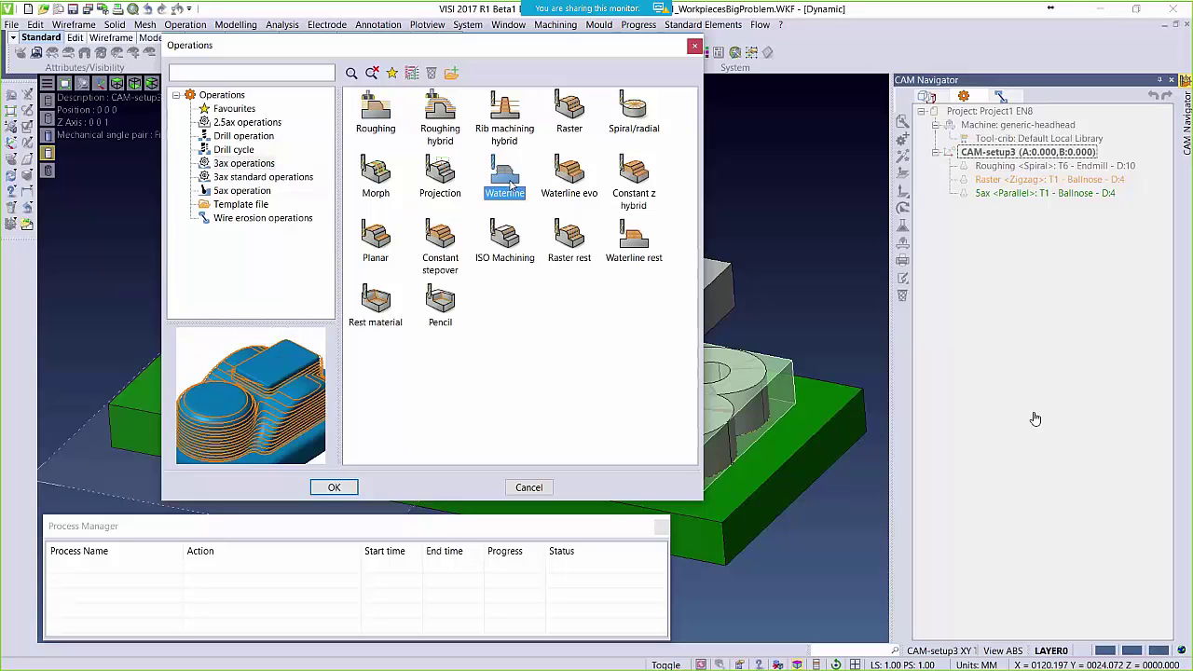
click(334, 489)
click(376, 125)
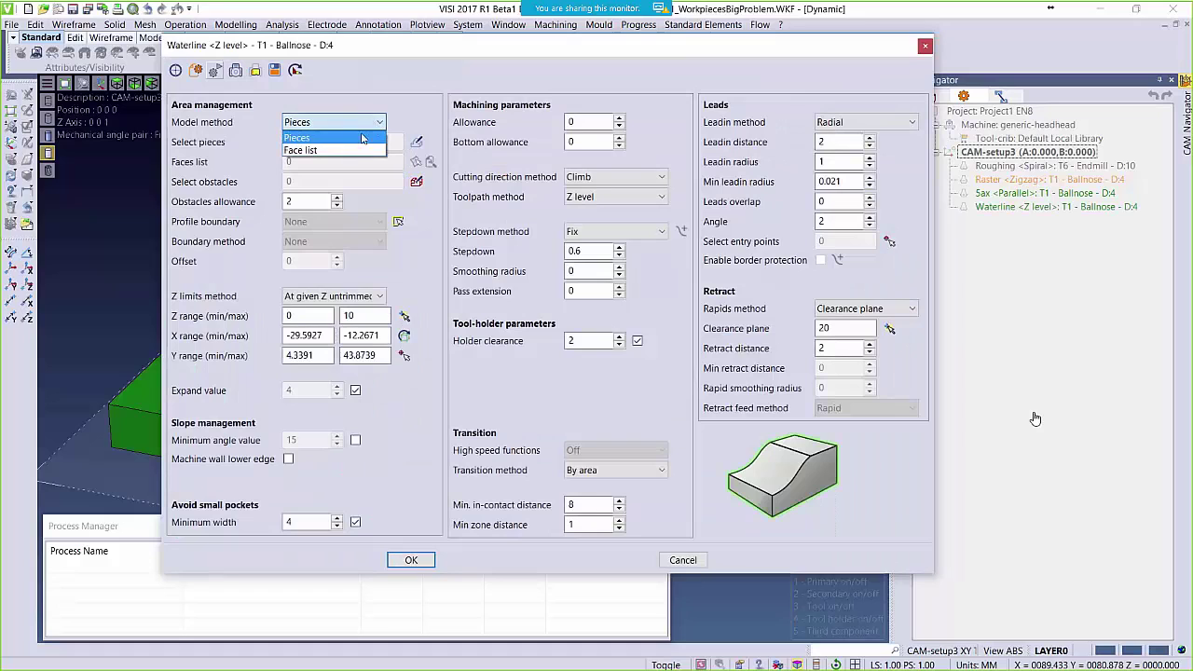
click(307, 150)
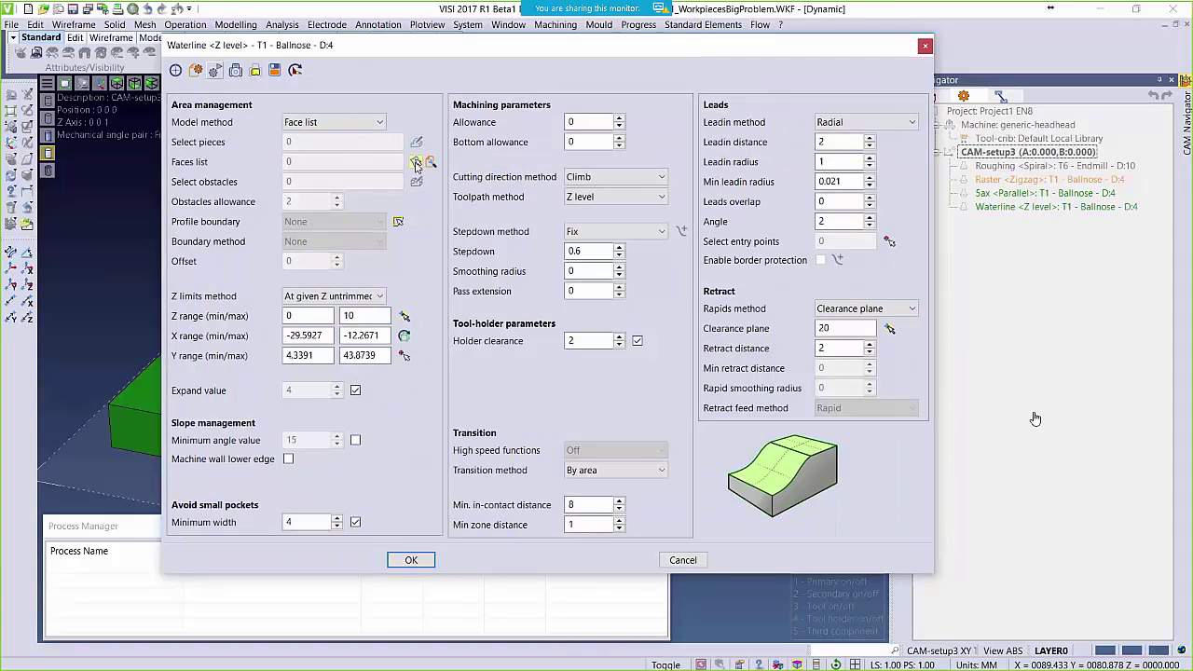
Add Faces list 3 of piece 1 and Faces list 2 of piece 2 to the Waterline operation's surfaces
click(416, 162)
click(900, 350)
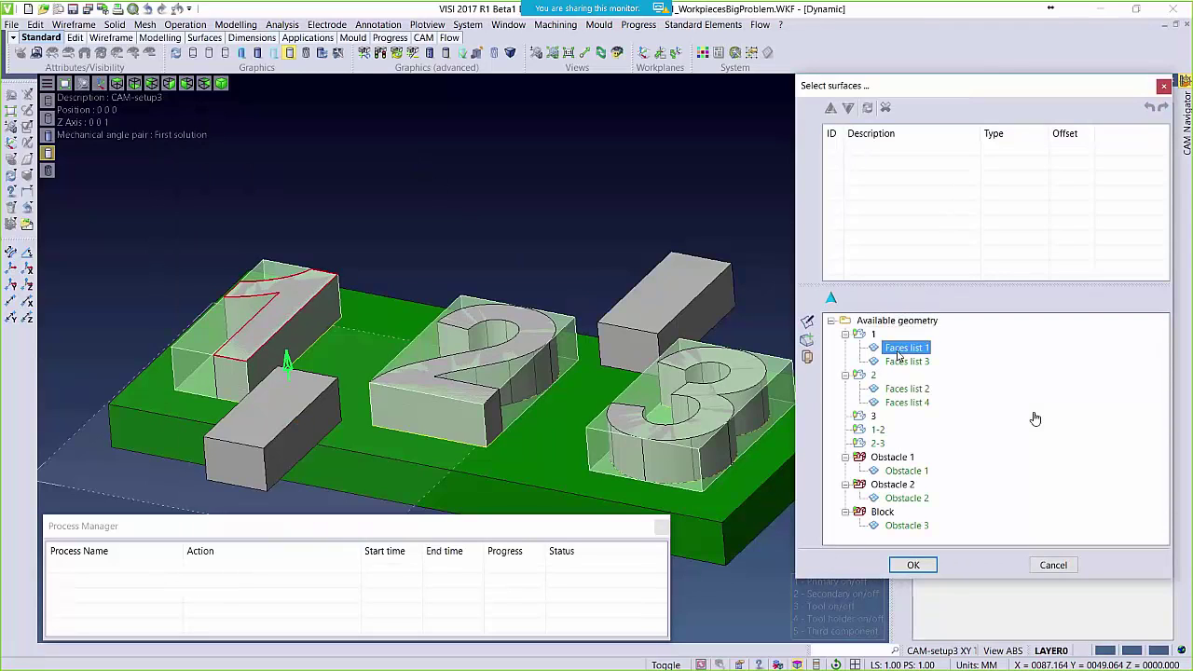
click(904, 361)
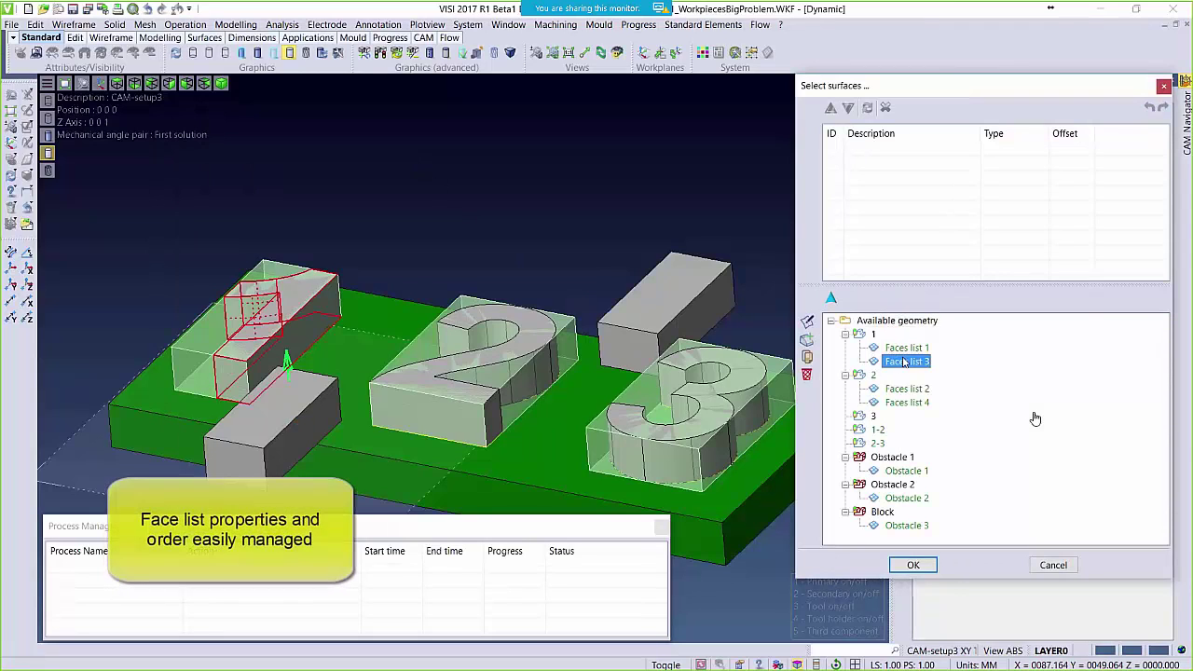
click(830, 297)
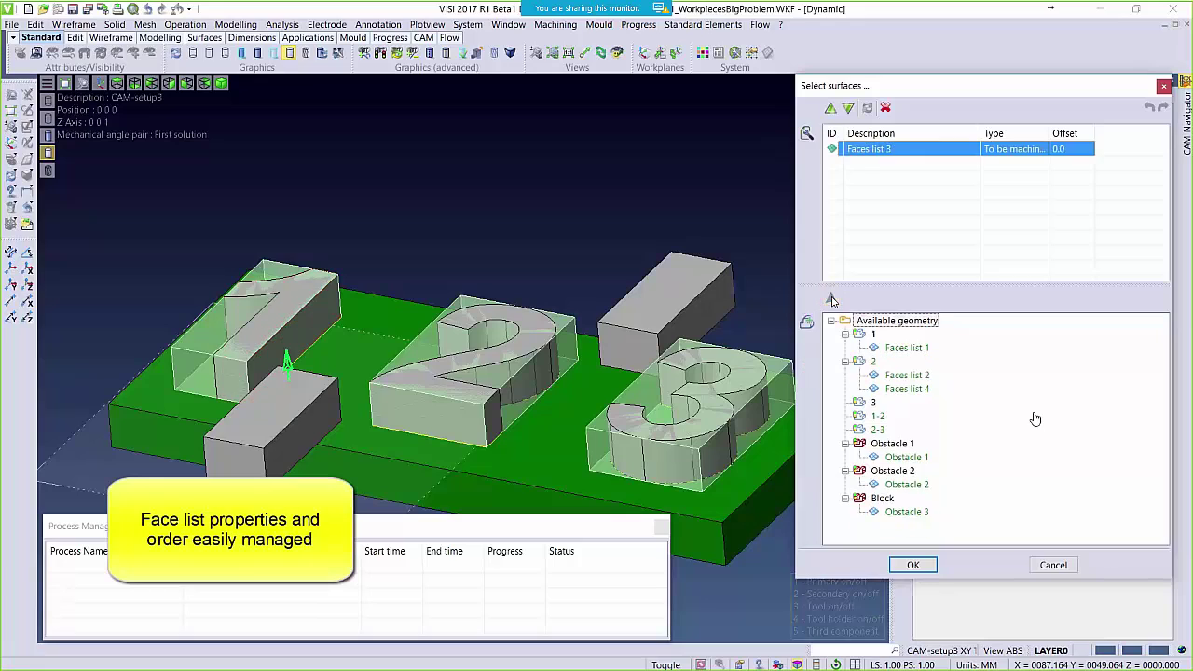
click(902, 378)
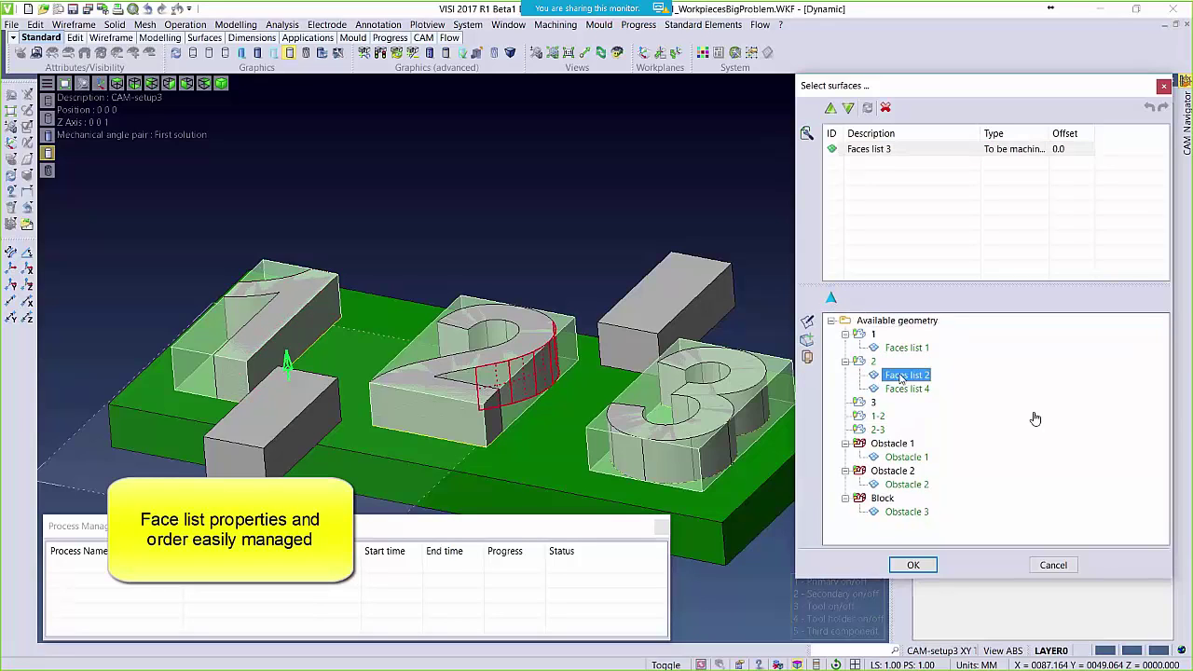
click(831, 297)
Set Faces list 2 in the Waterline surface selection to be protected with an offset of 1
drag(1050, 133, 1075, 133)
right_click(963, 169)
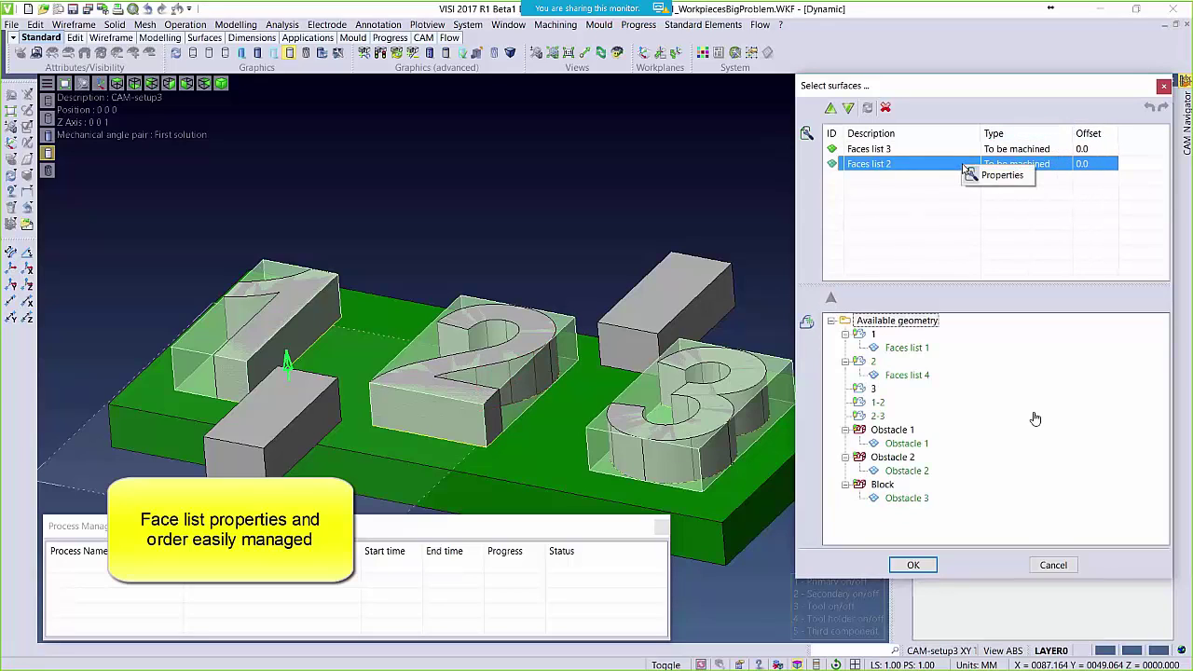
click(998, 175)
click(250, 71)
click(263, 100)
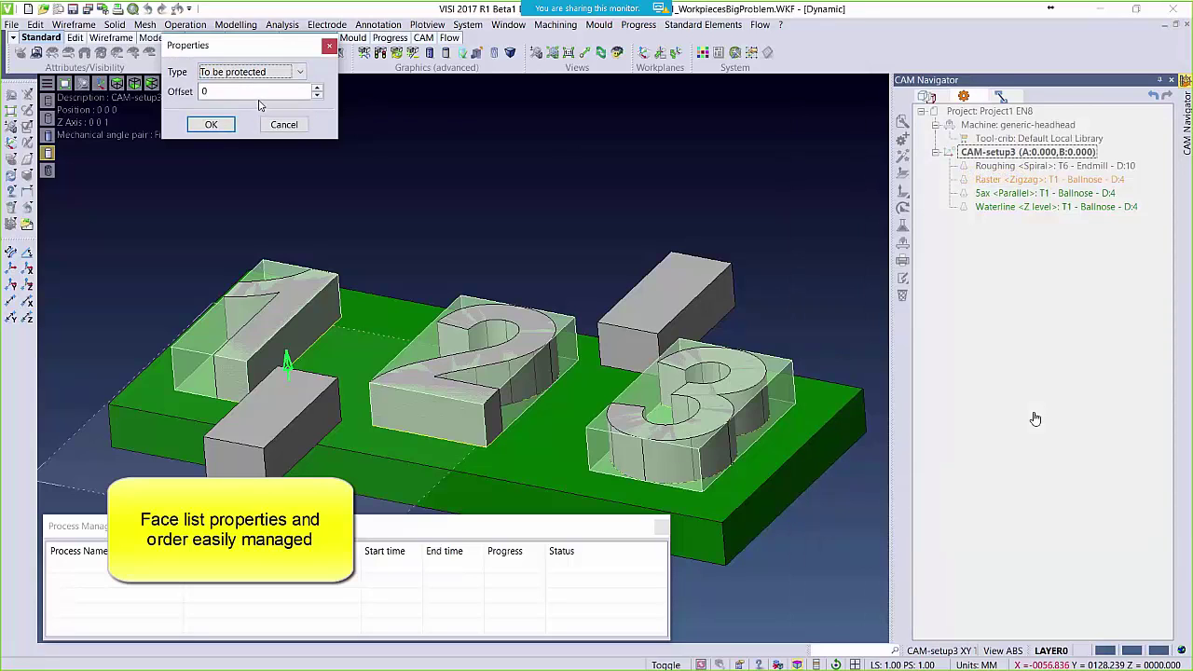
double_click(245, 90)
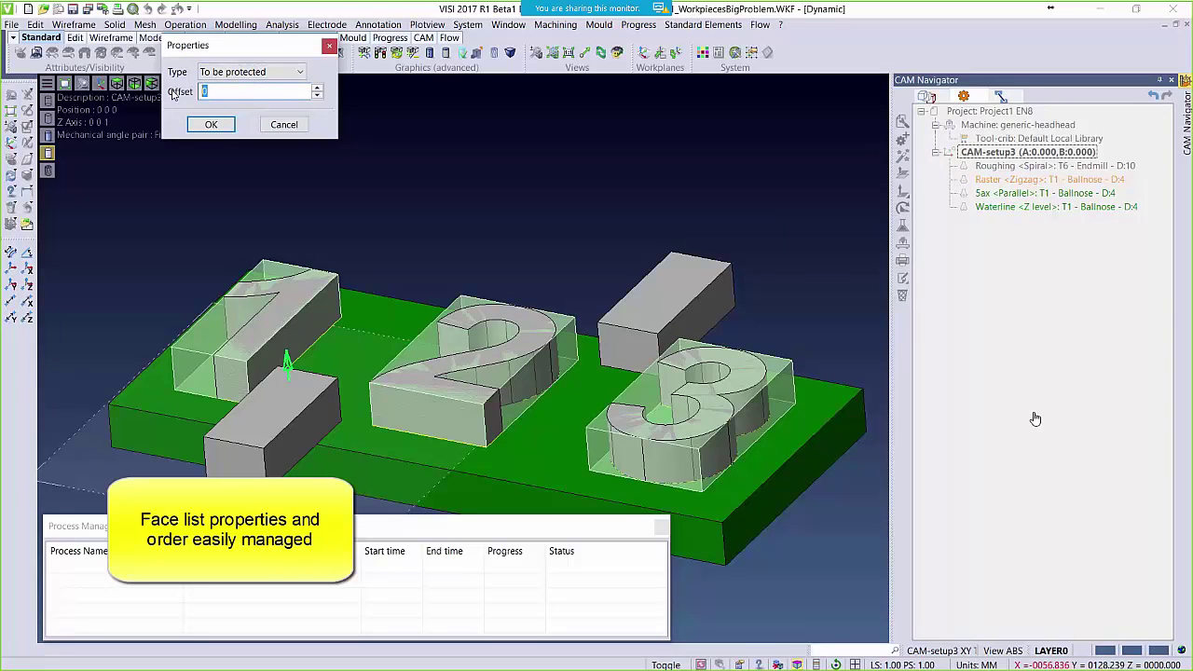
text(1)
click(209, 125)
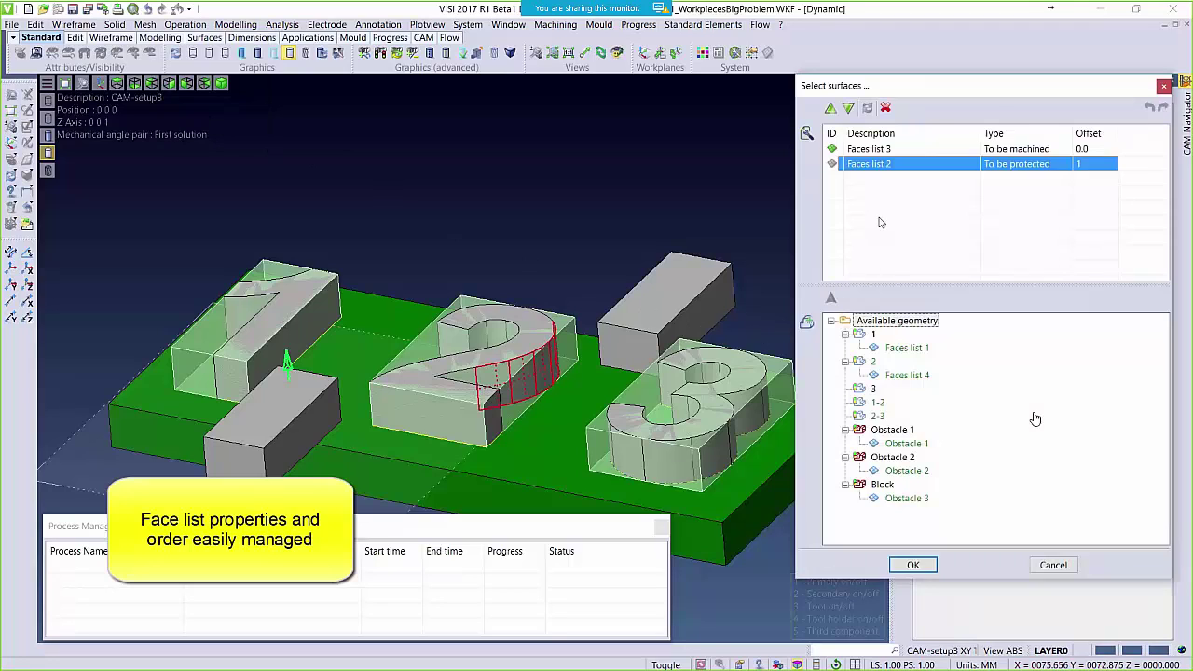
Add Obstacle 1 to the Waterline surfaces and order it between Faces list 3 and Faces list 2
click(901, 377)
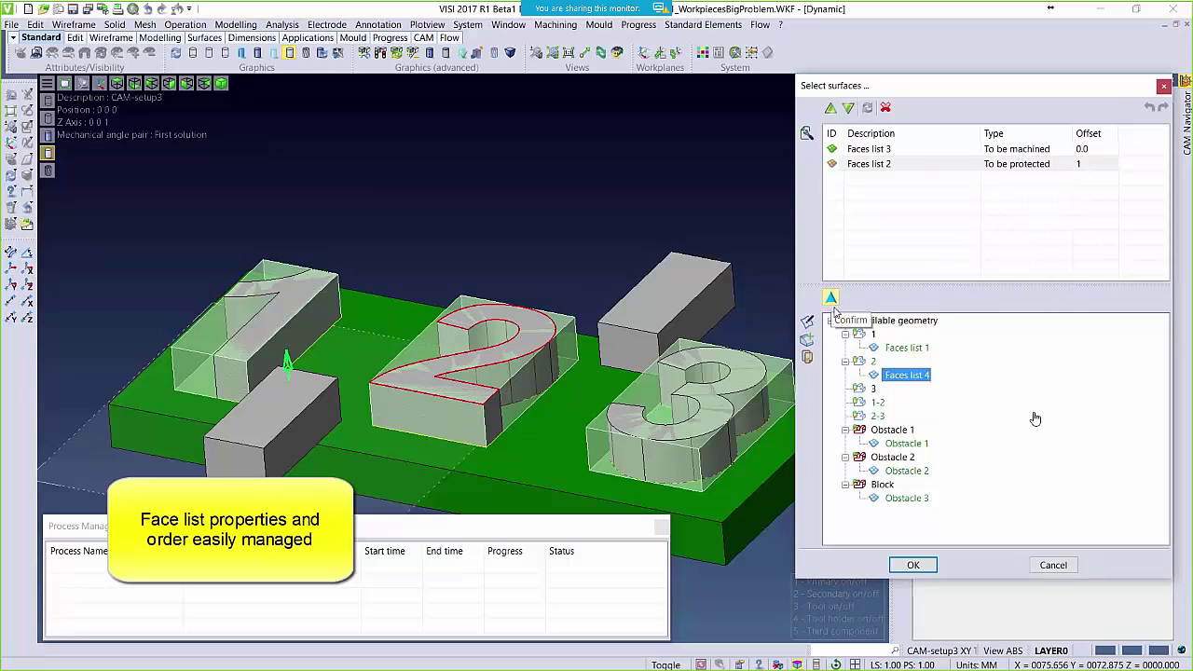
click(900, 445)
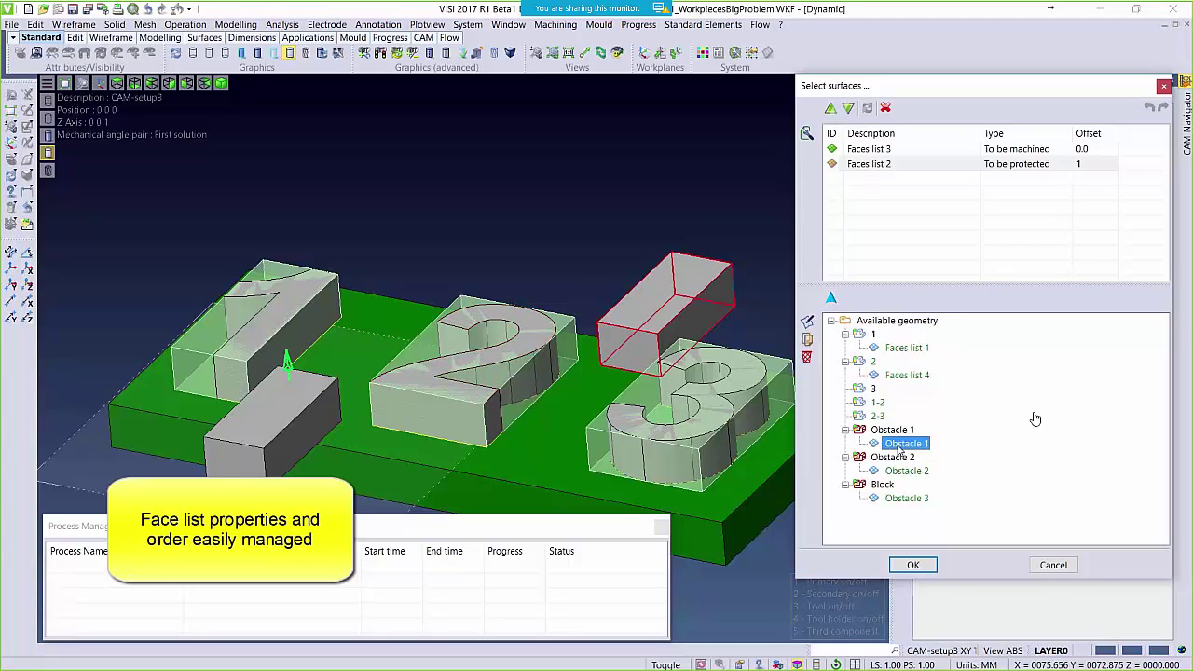
click(832, 298)
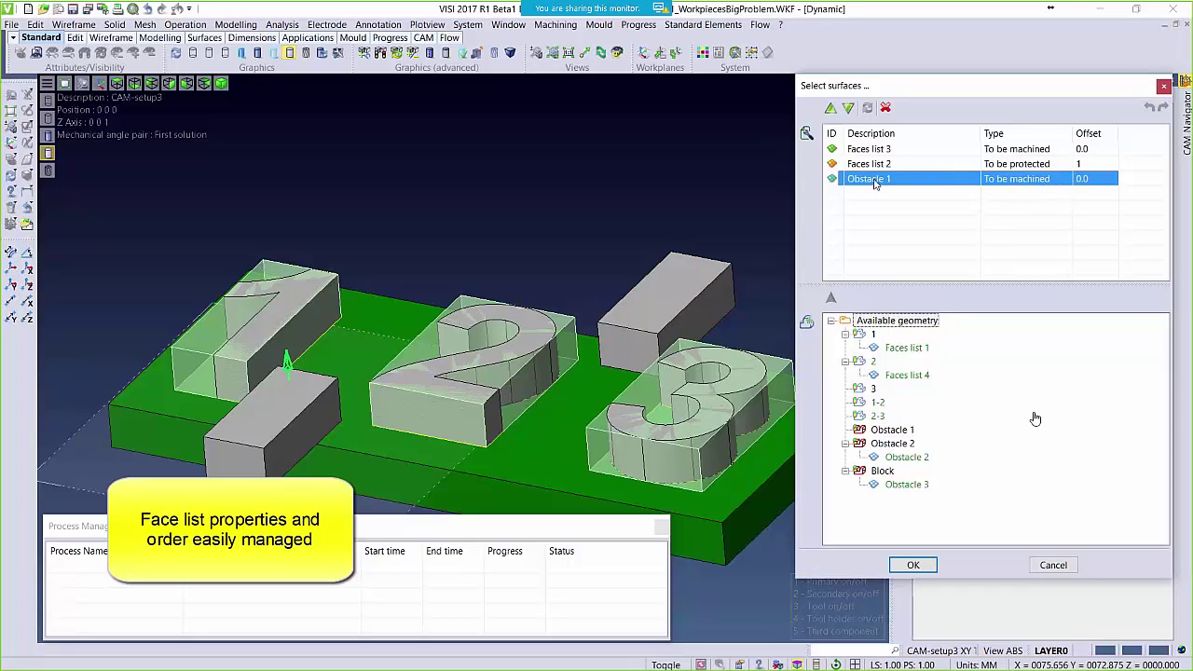
click(830, 109)
click(831, 109)
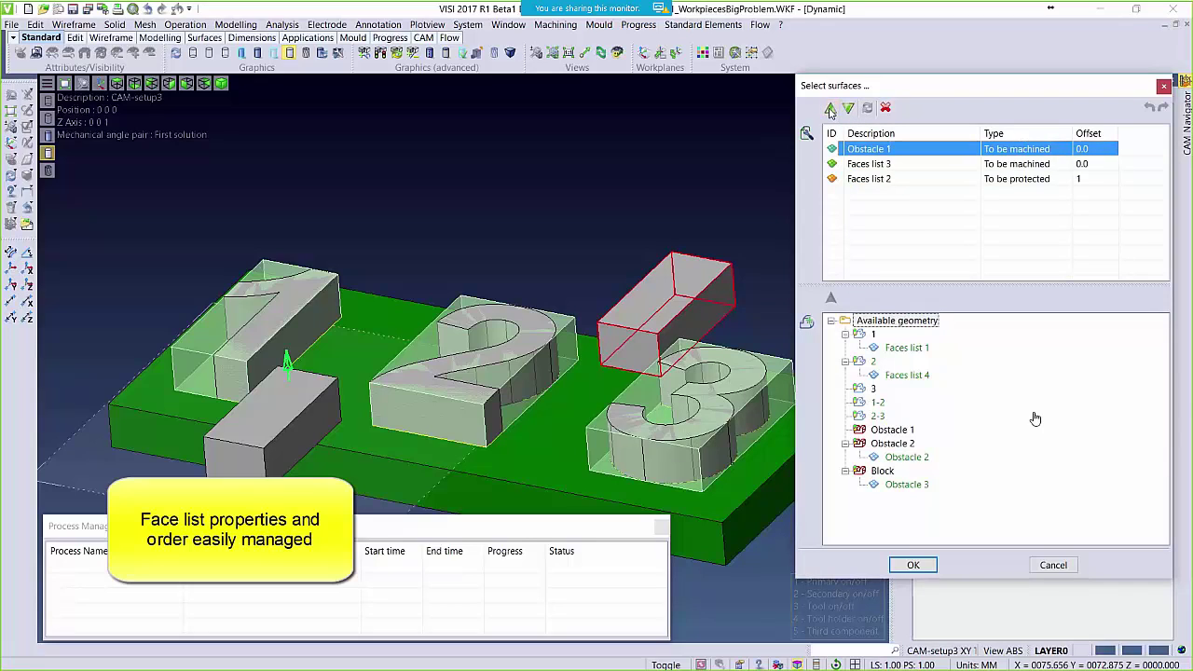
click(848, 108)
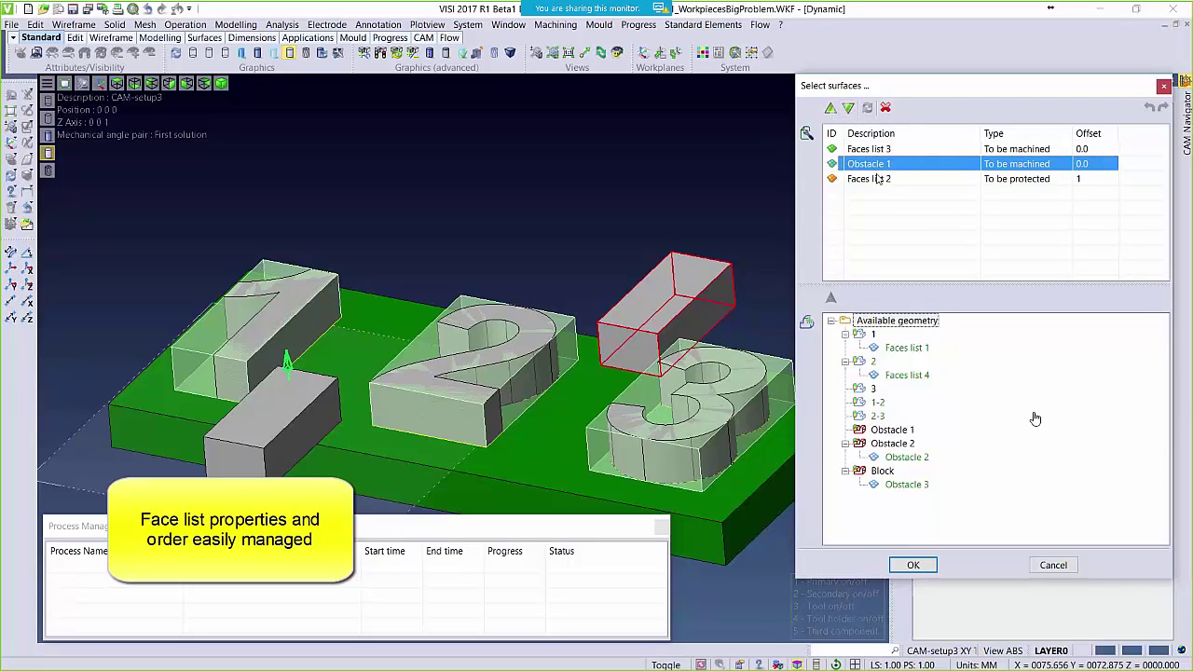
Set Obstacle 1 in the surface selection to be protected with an offset of 3
right_click(955, 169)
click(981, 175)
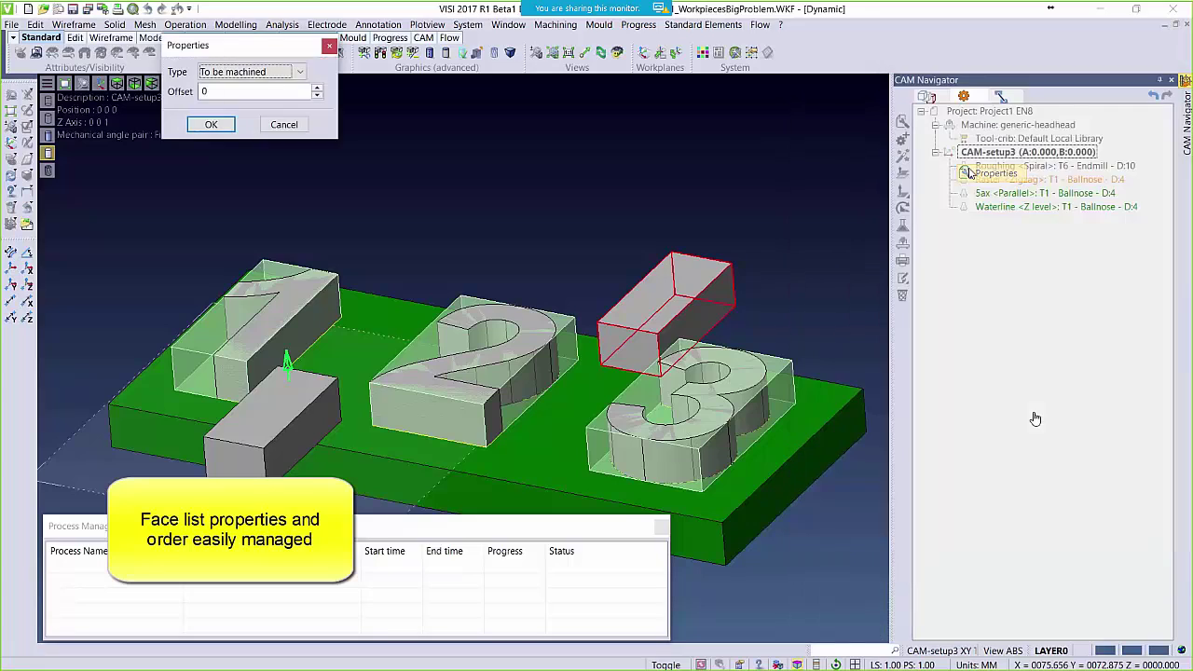
click(270, 72)
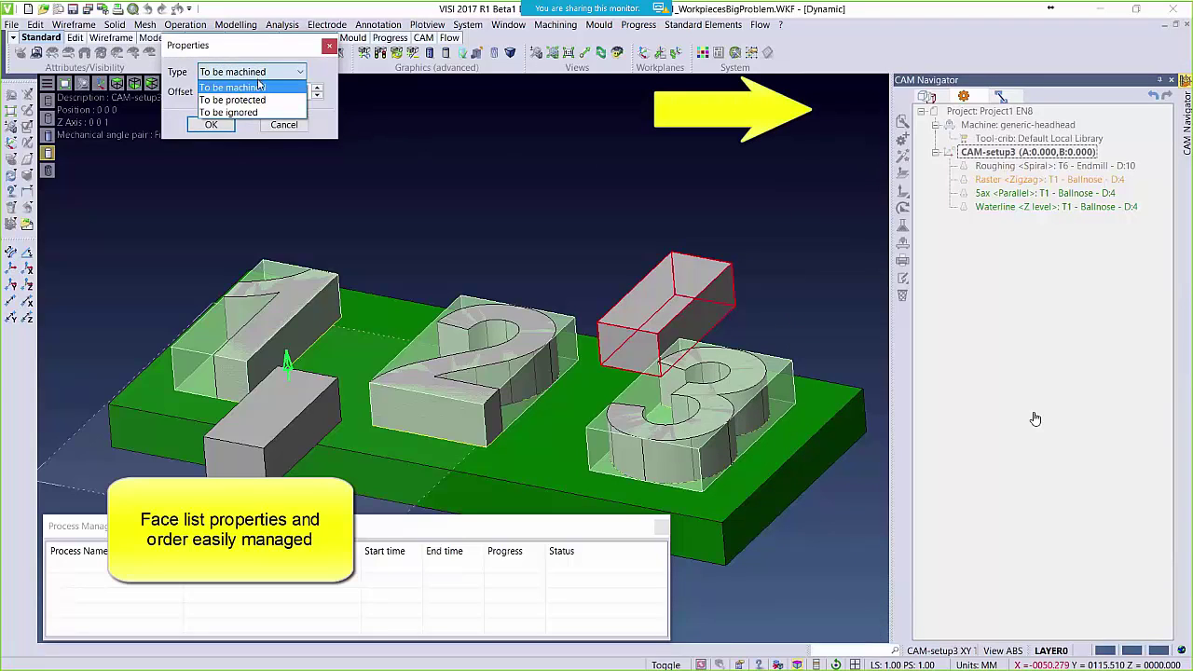
click(255, 100)
key(Tab)
key(ctrl+a)
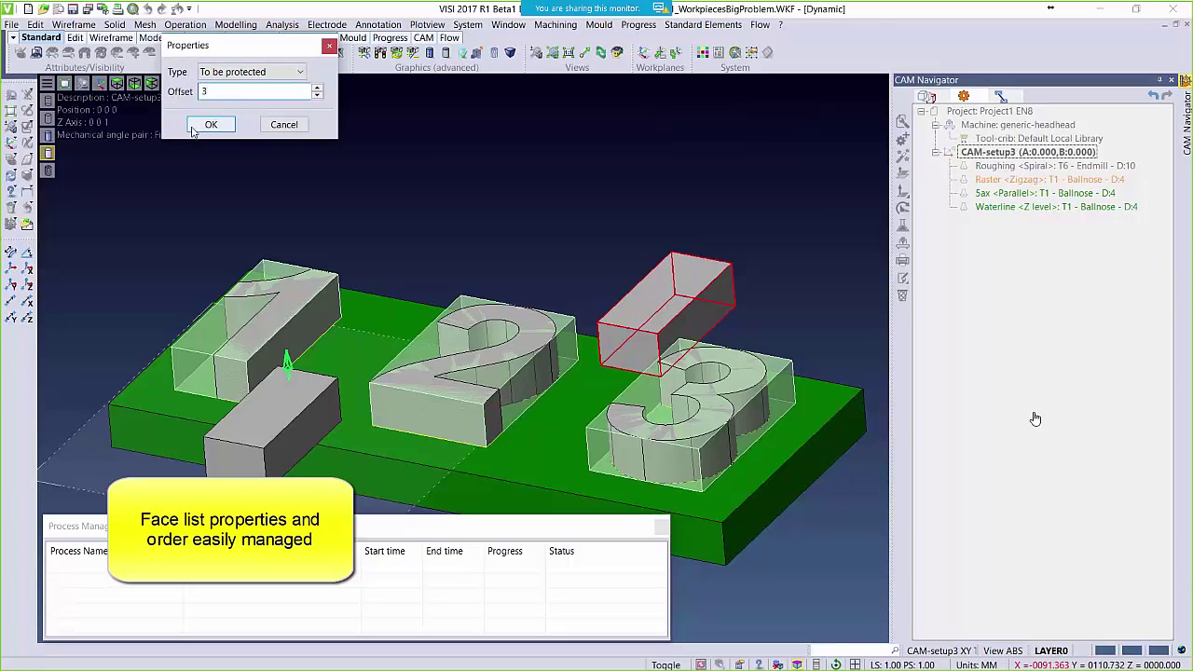
click(210, 124)
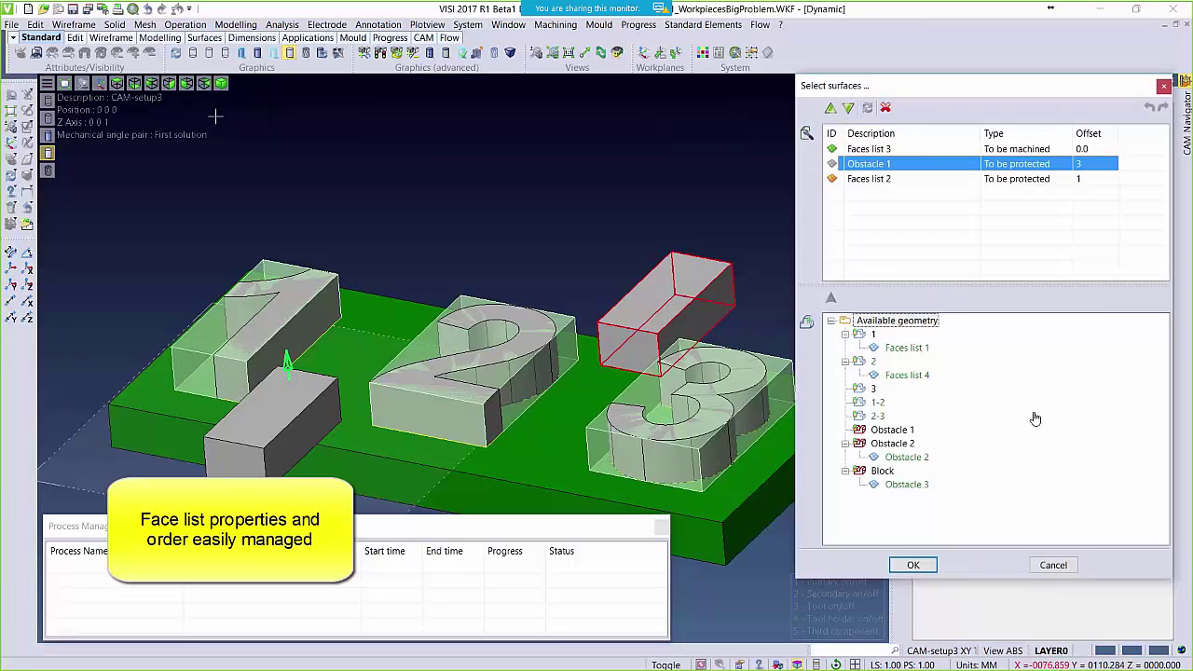
Accept the three selected surface lists and the Waterline operation's settings
click(1073, 184)
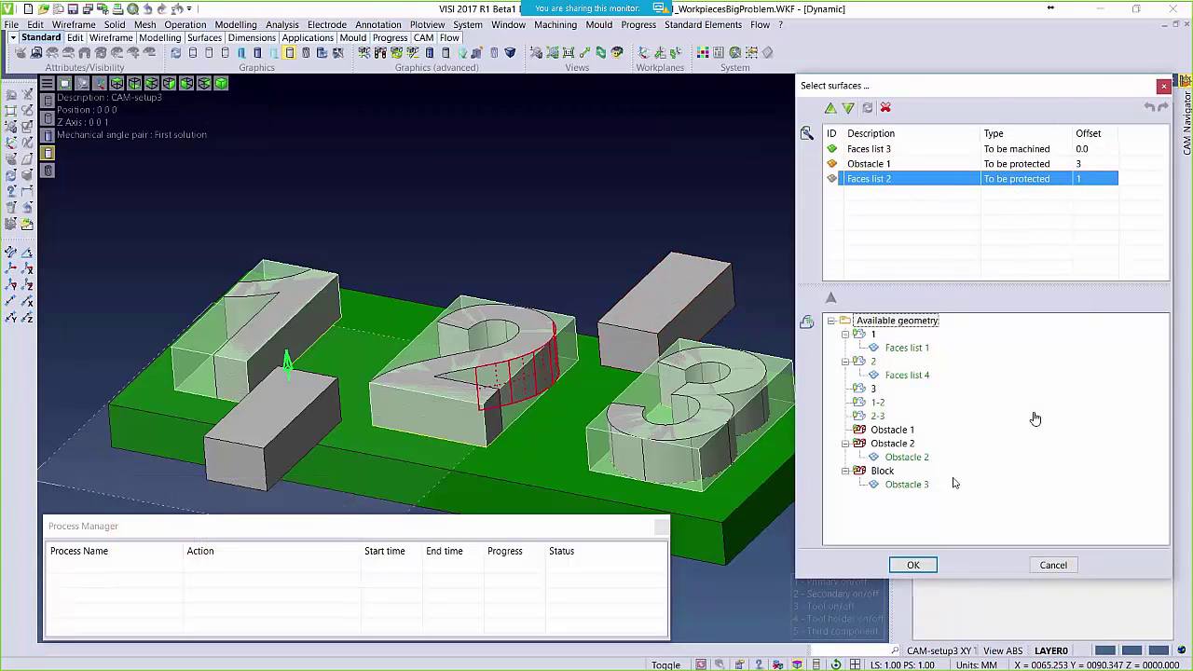
click(914, 565)
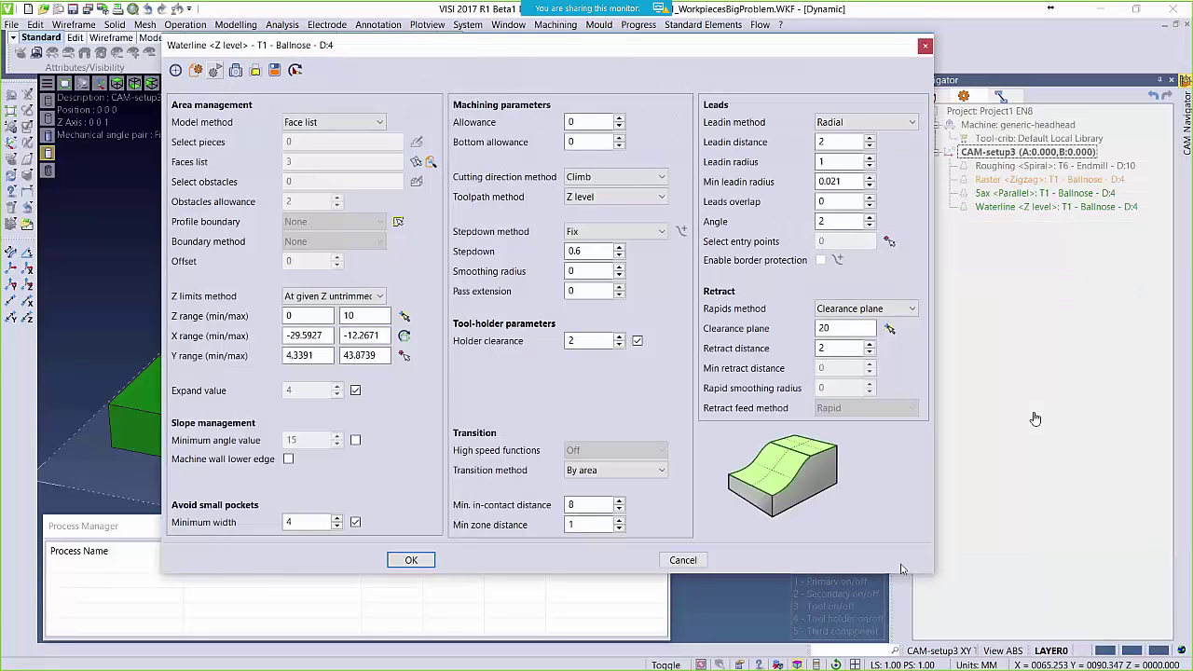
click(416, 563)
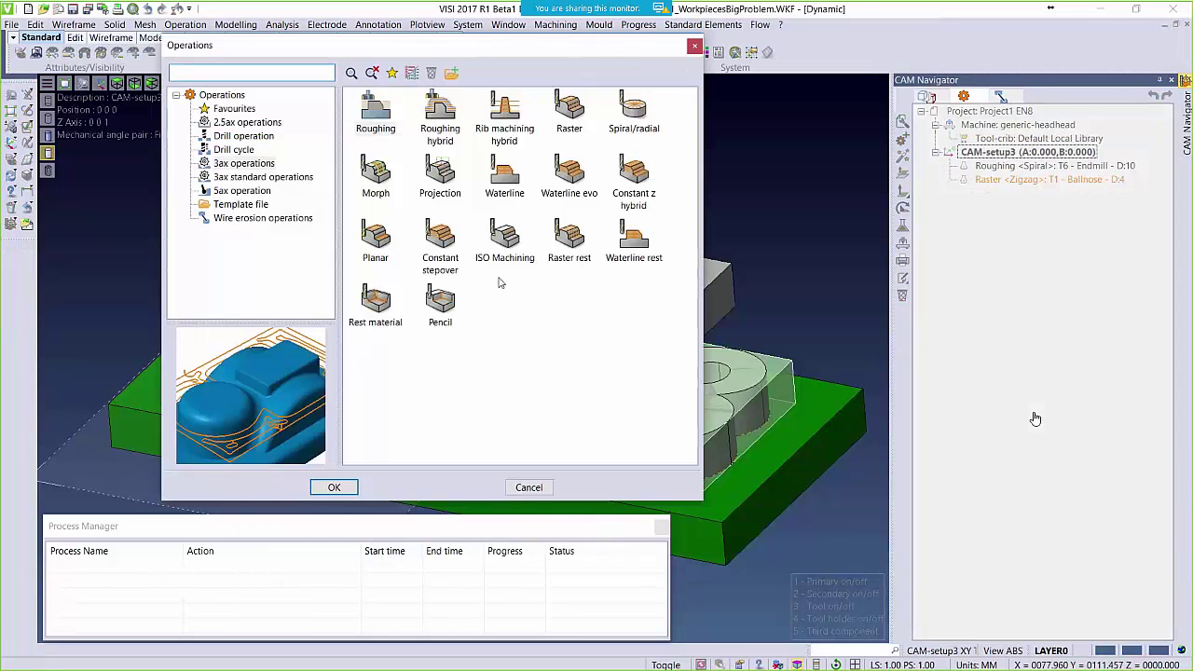
Add a 5-axis machining operation to CAM-setup3 using the T1 ballnose tool of diameter 4
click(244, 191)
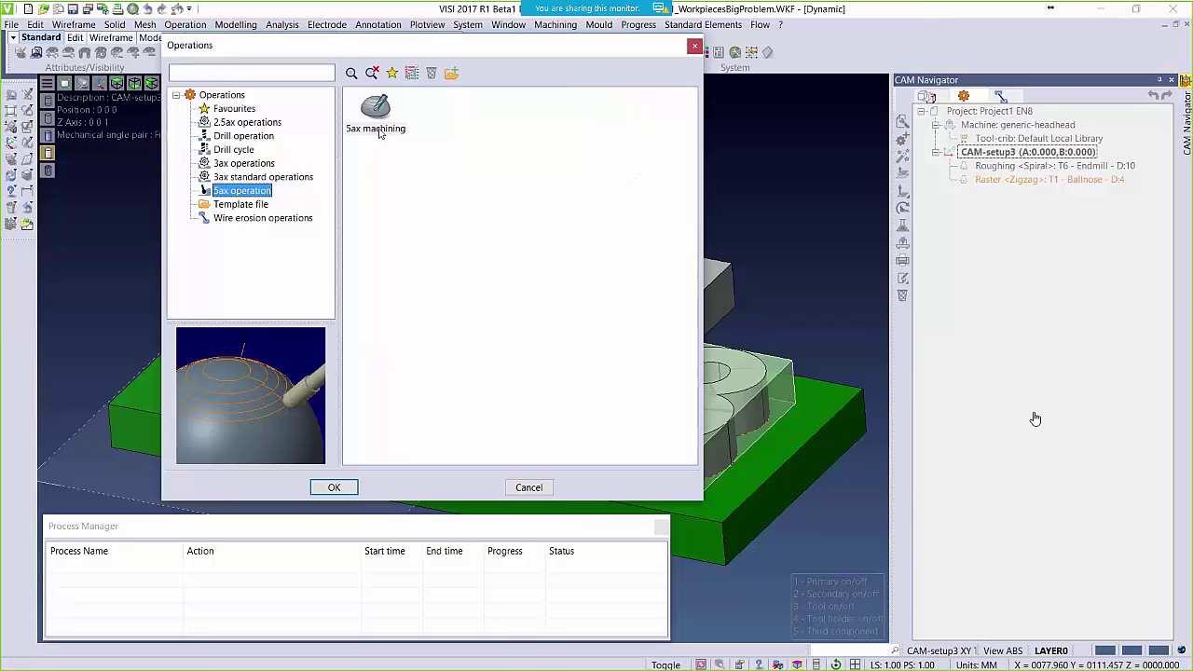
click(377, 131)
click(334, 487)
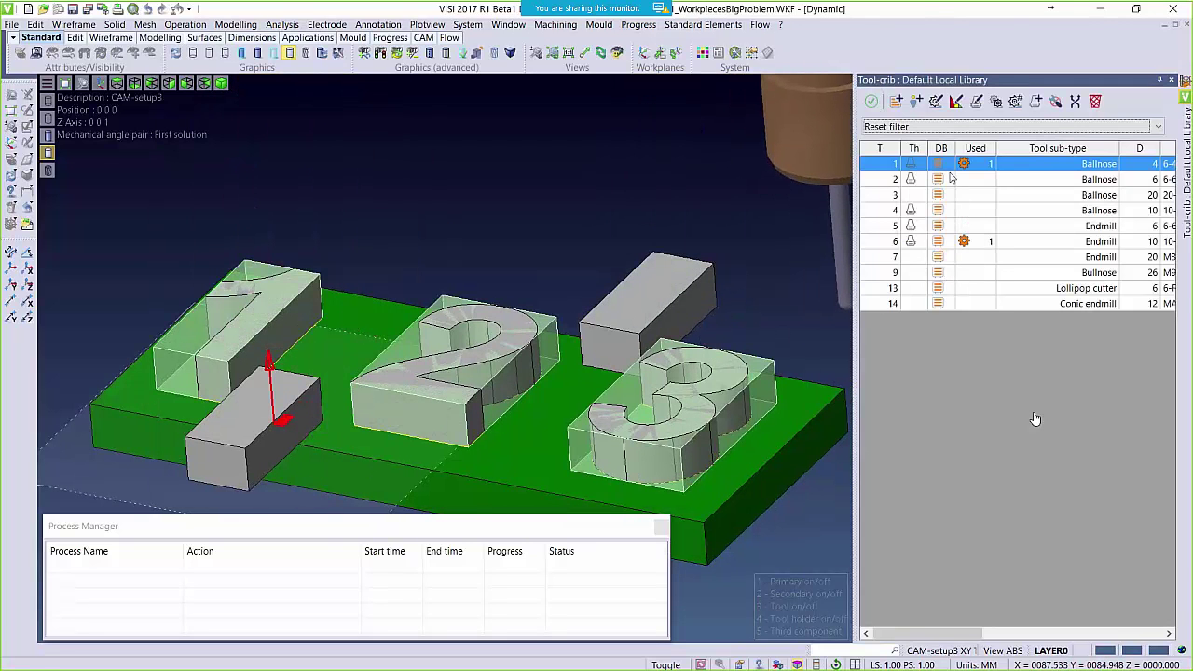
click(872, 101)
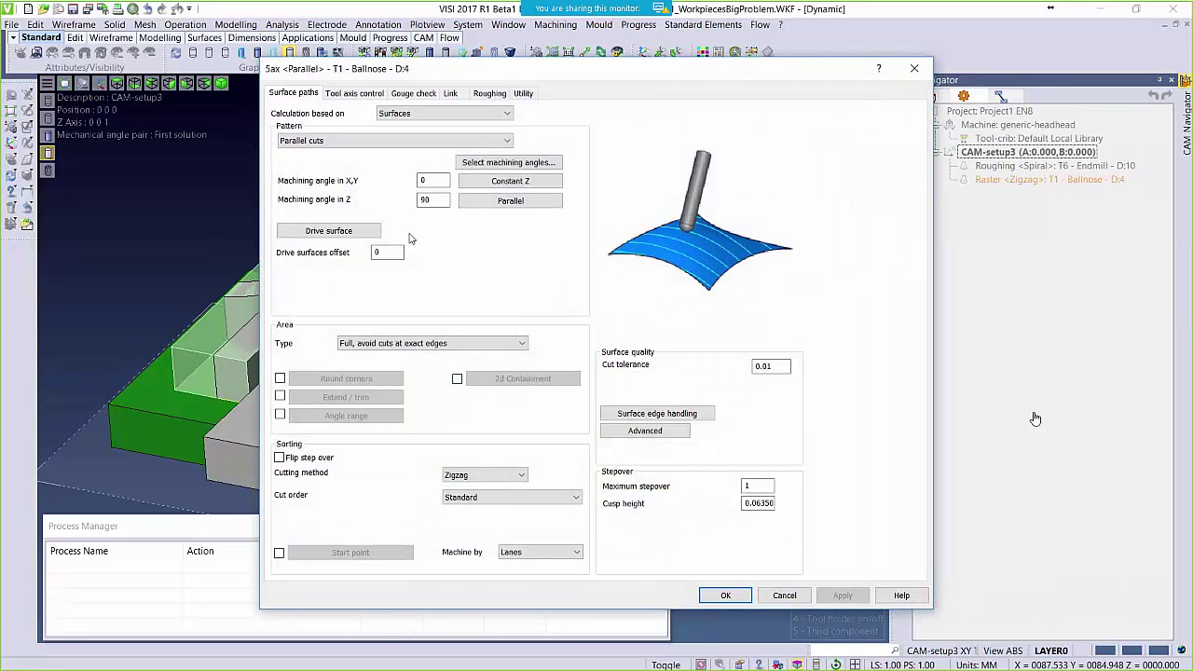
Add Faces list 1 of piece 1 and Faces list 2 of piece 2 as the 5-axis operation's drive surfaces
click(341, 232)
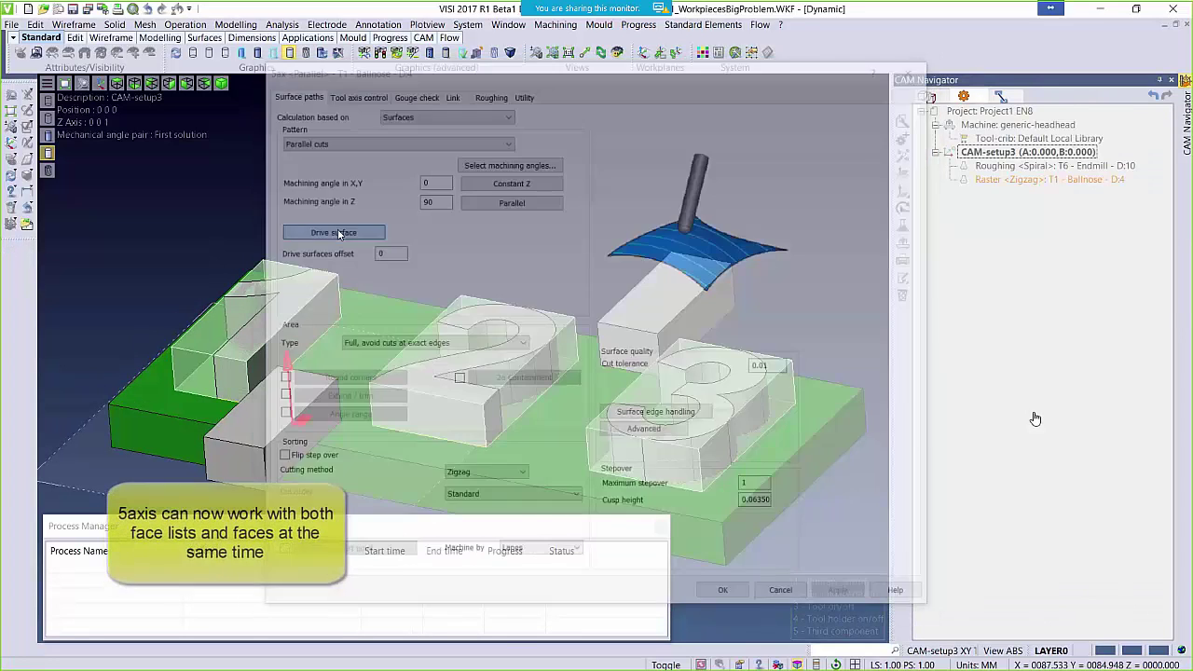
click(902, 348)
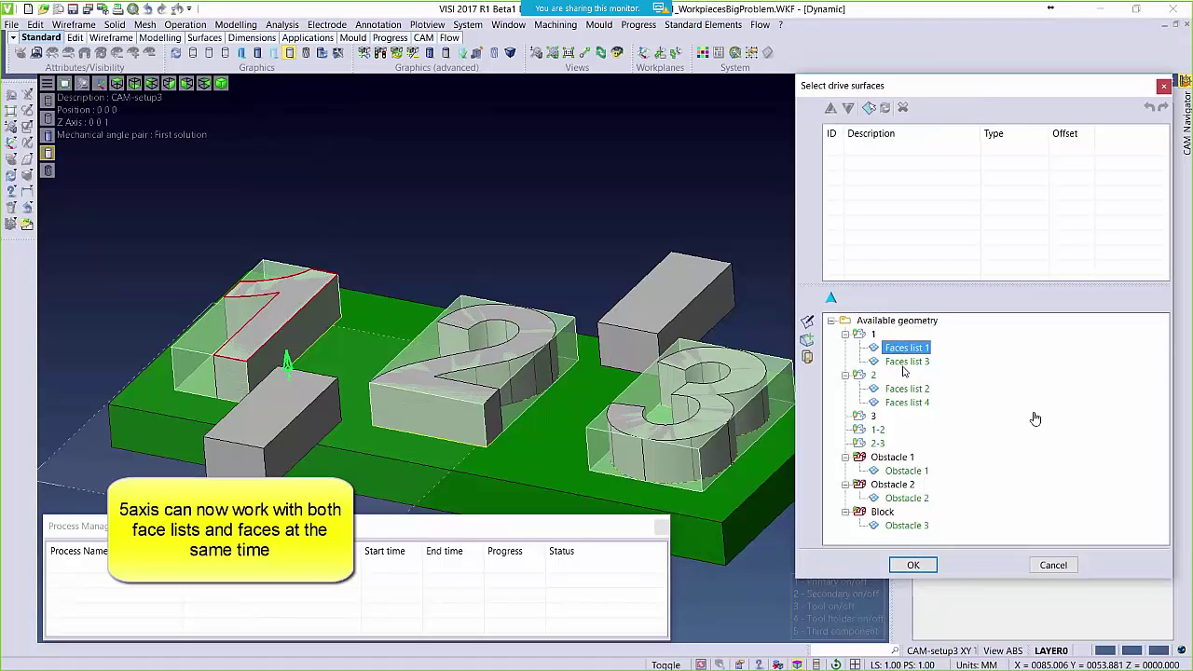
click(902, 362)
click(902, 389)
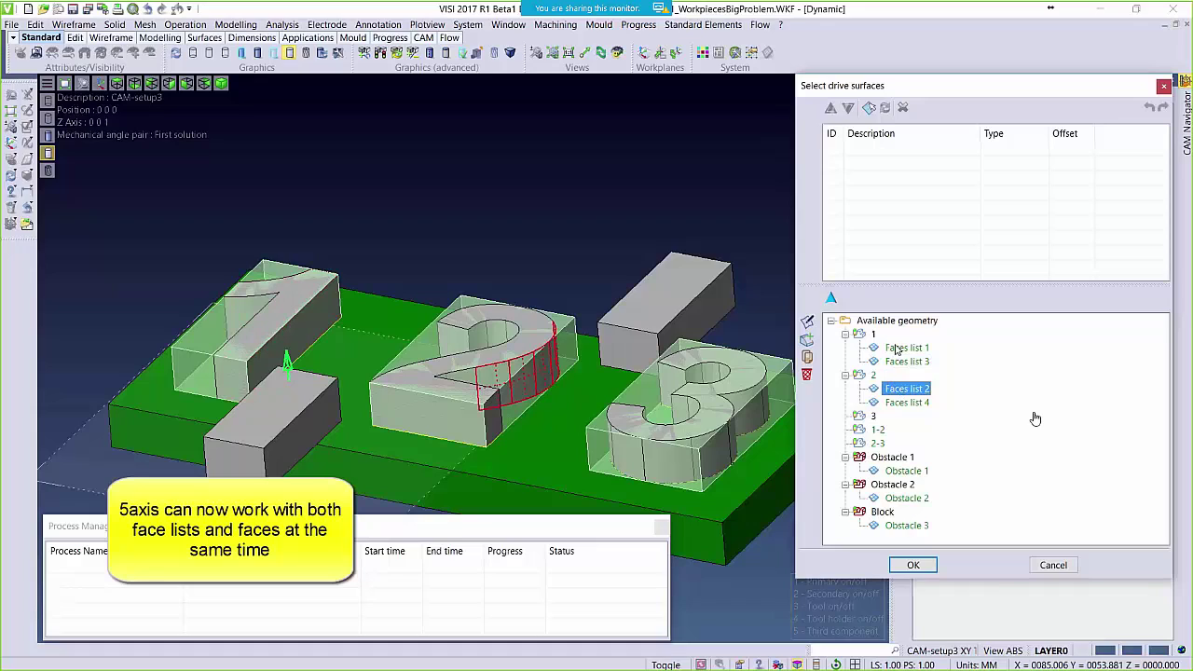
click(901, 348)
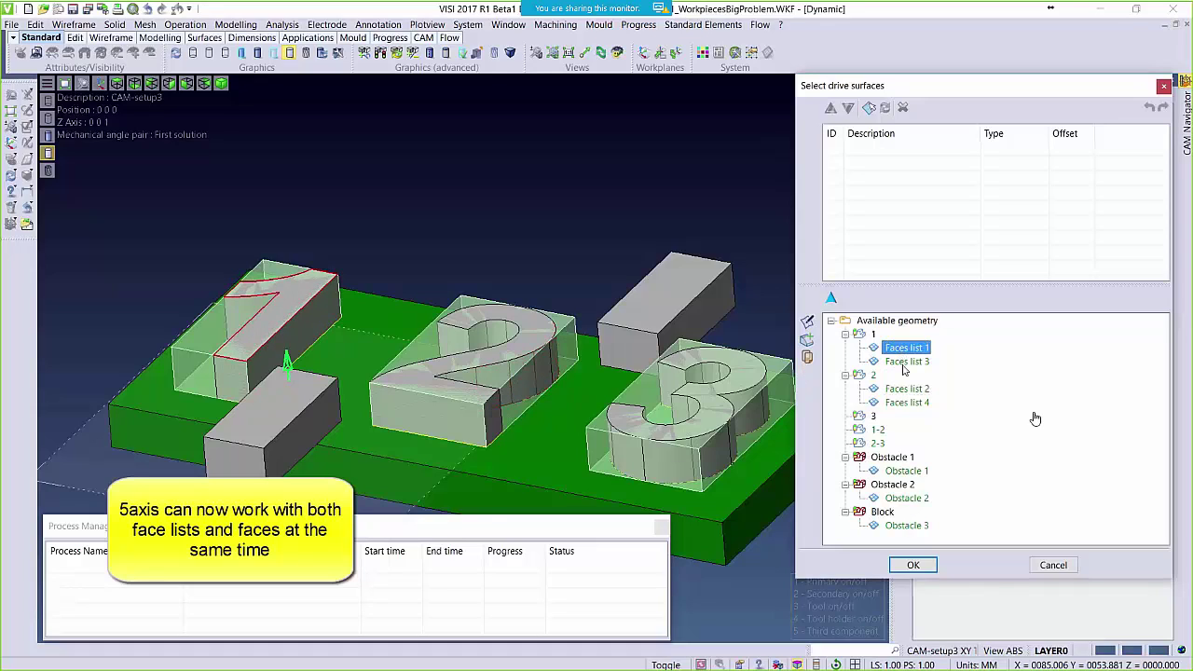
ctrl+click(902, 389)
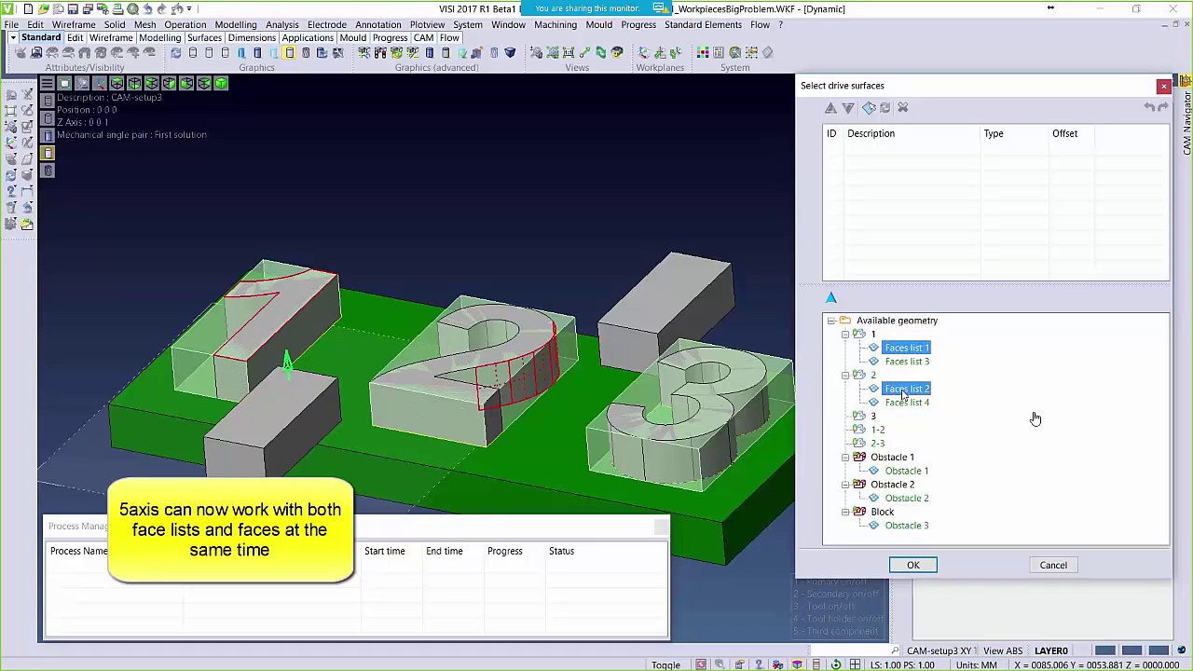
click(832, 299)
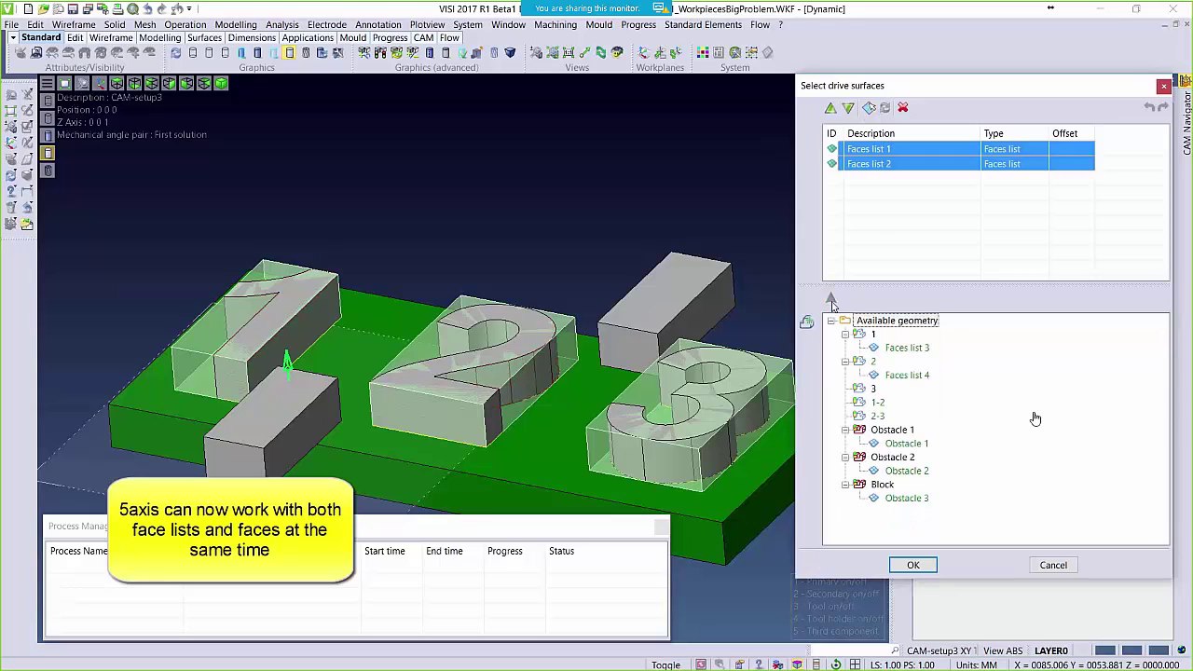
Add two individual faces of piece 2, its front end face and an adjoining side face, to the 5-axis operation's drive surfaces
click(882, 151)
click(880, 166)
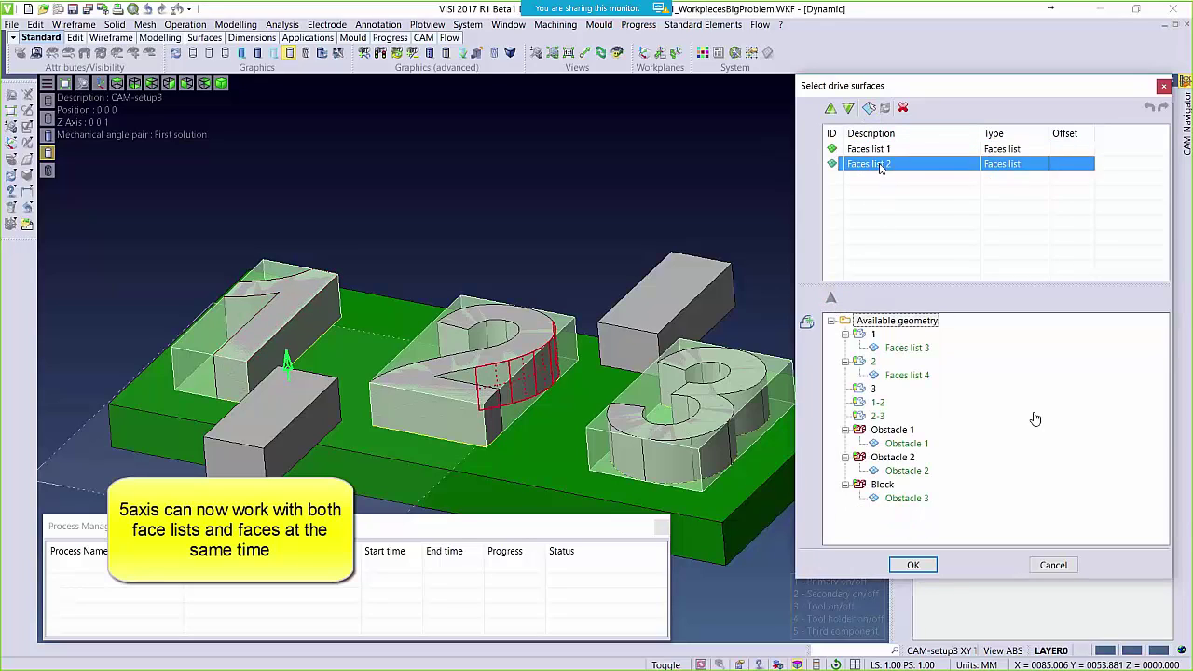
click(869, 108)
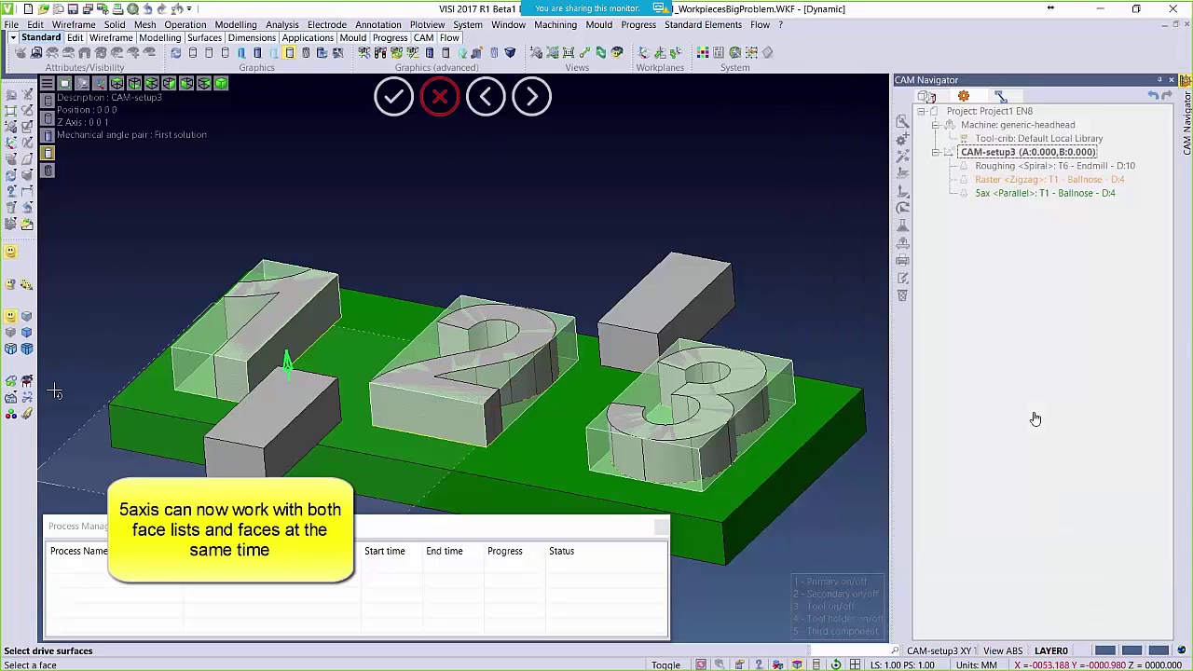
click(438, 424)
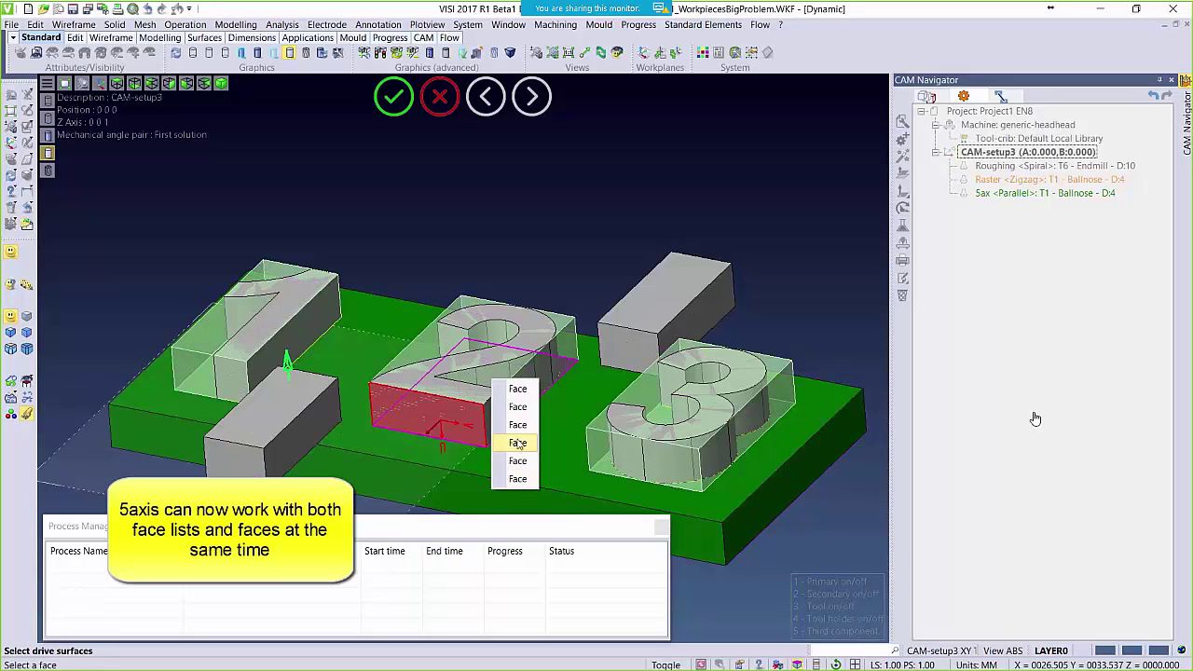
click(518, 408)
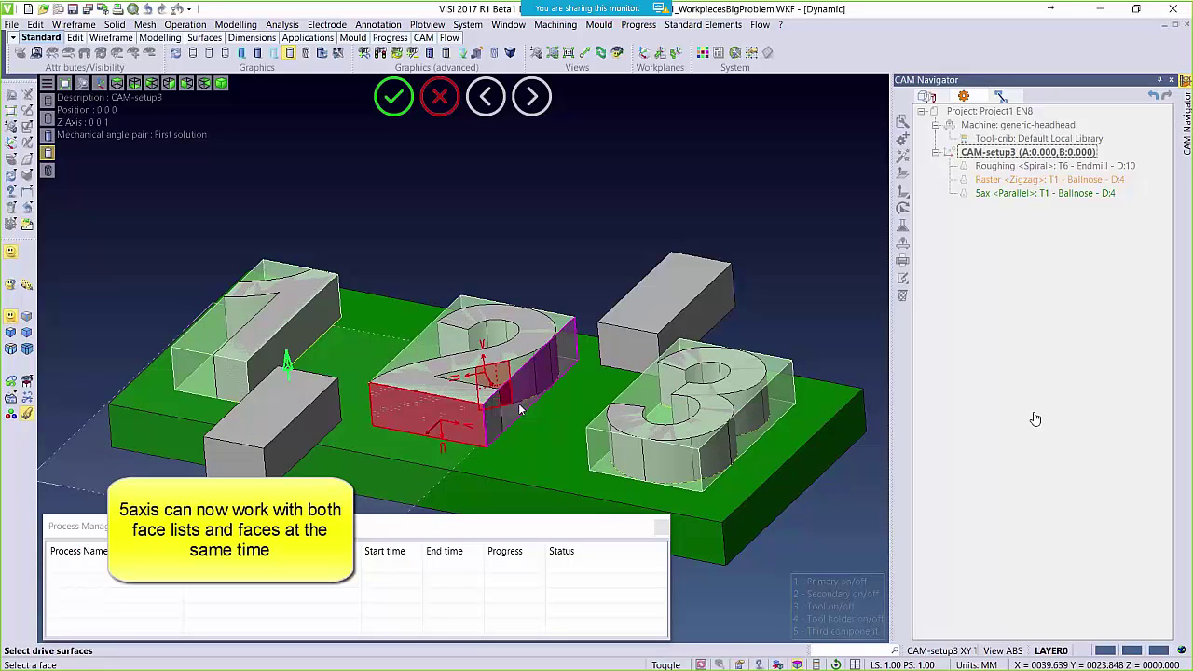
right_click(643, 231)
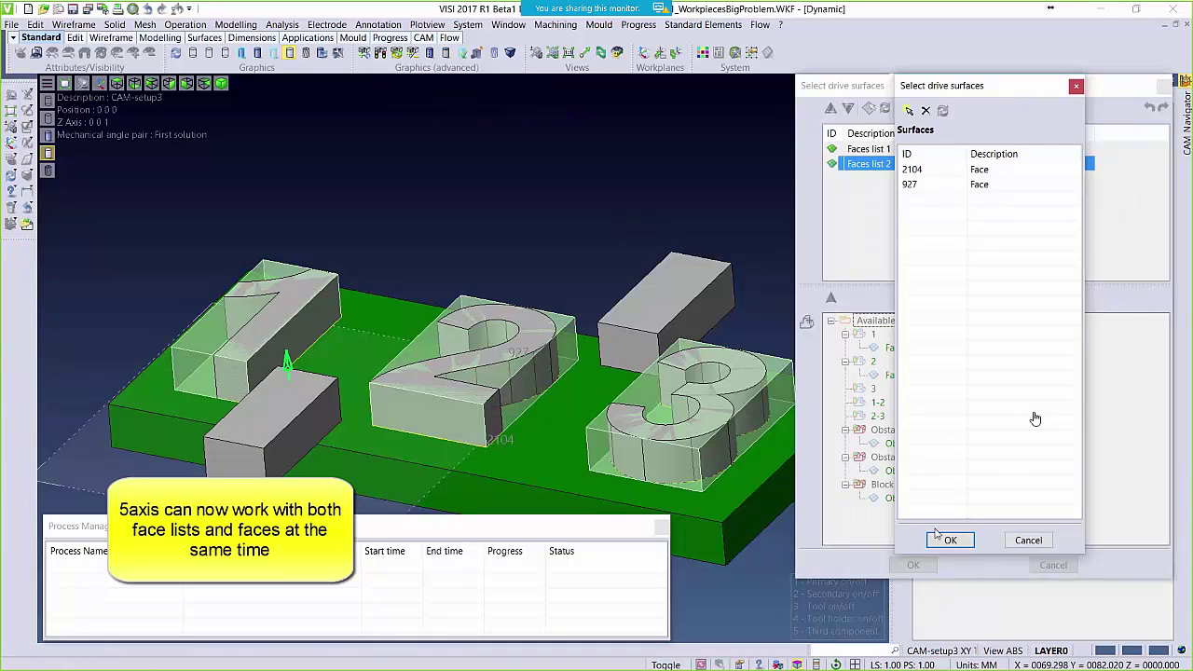
click(947, 541)
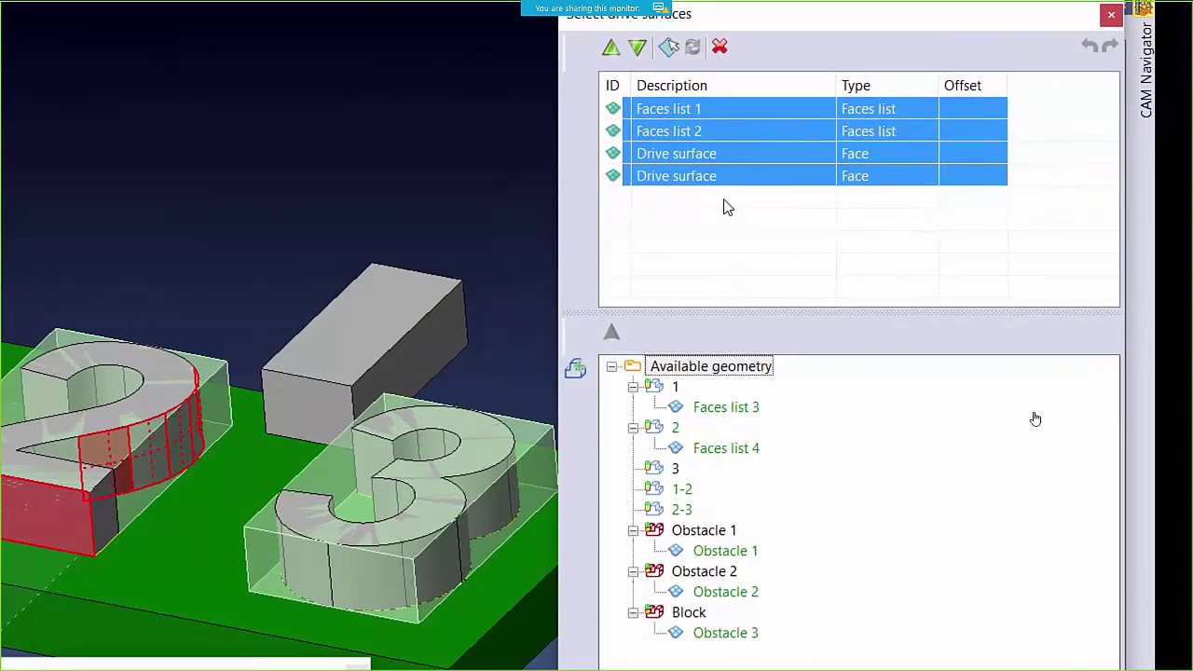
Accept the combined faces lists and single faces as drive surfaces and confirm the 5-axis Parallel operation's settings
click(685, 154)
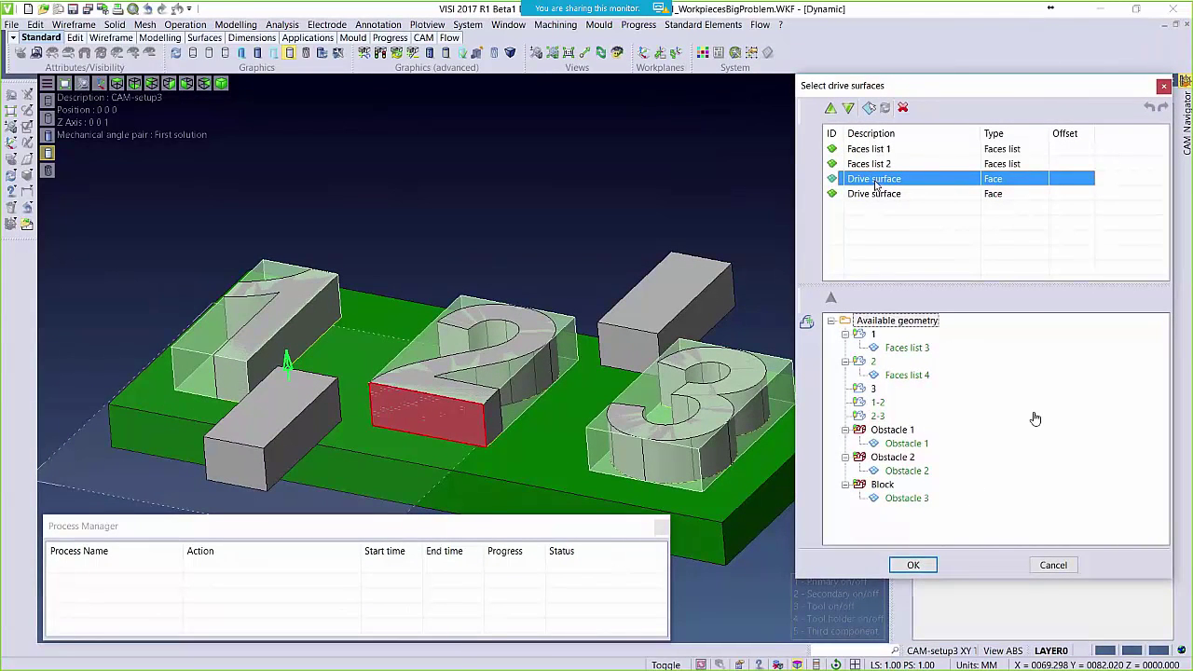
click(914, 565)
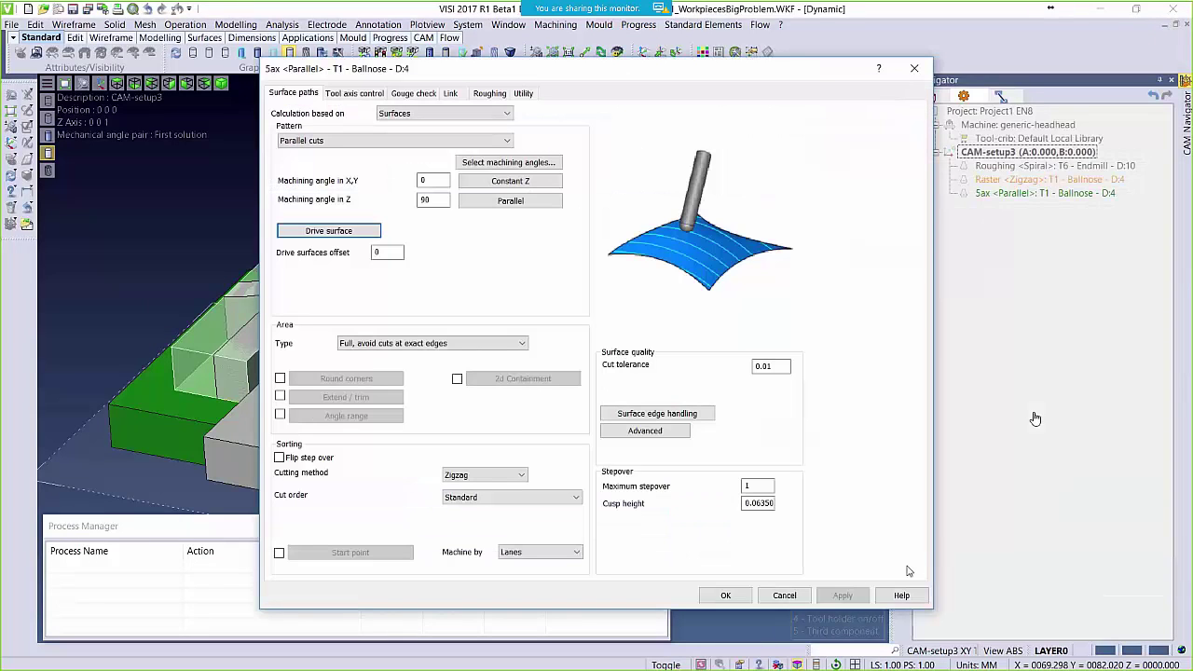
click(725, 595)
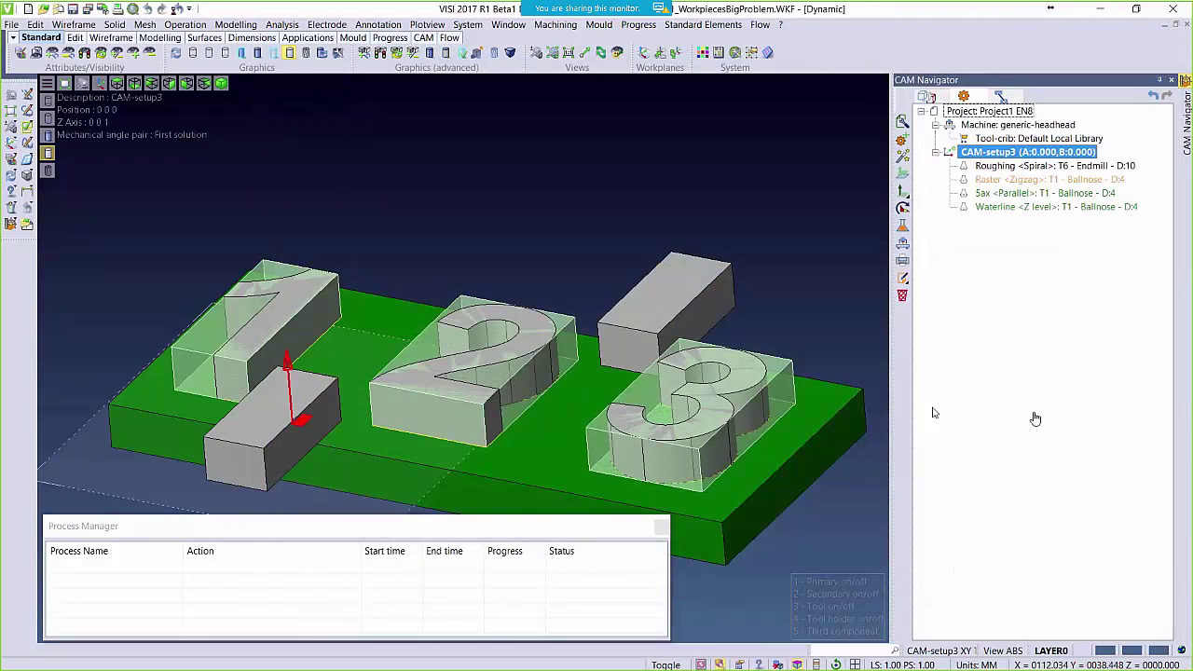
Start a kinematics simulation of the Roughing Spiral operation and add pieces 2, 1-2 and 2-3 to its simulation pieces
click(1002, 166)
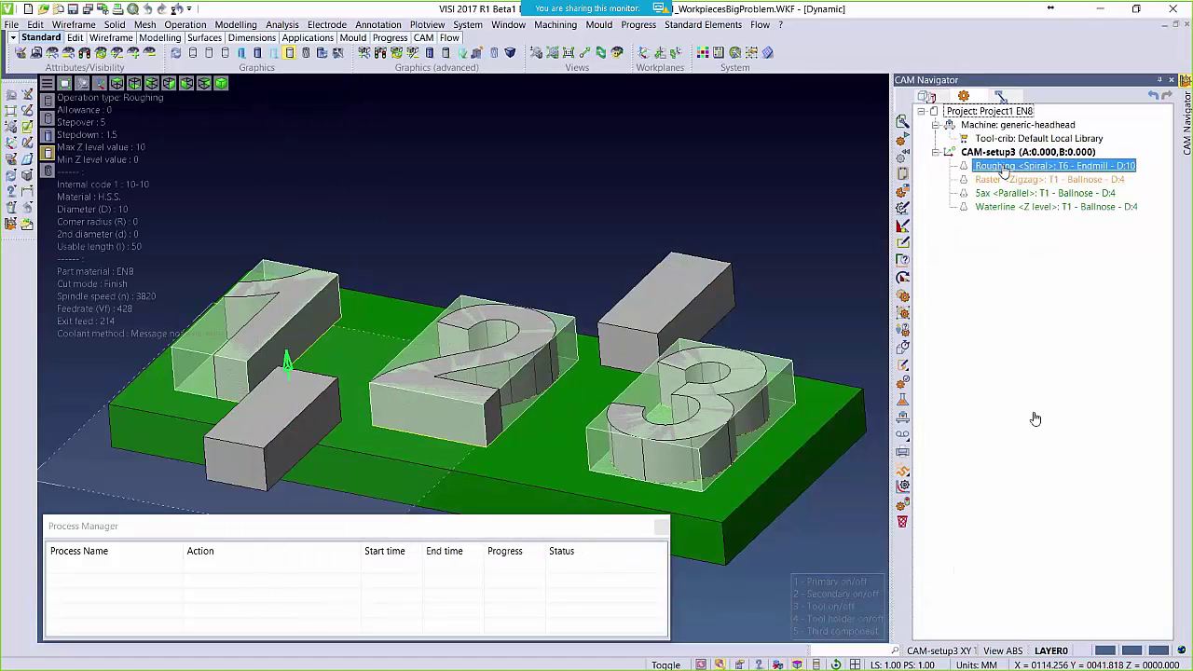
right_click(1002, 168)
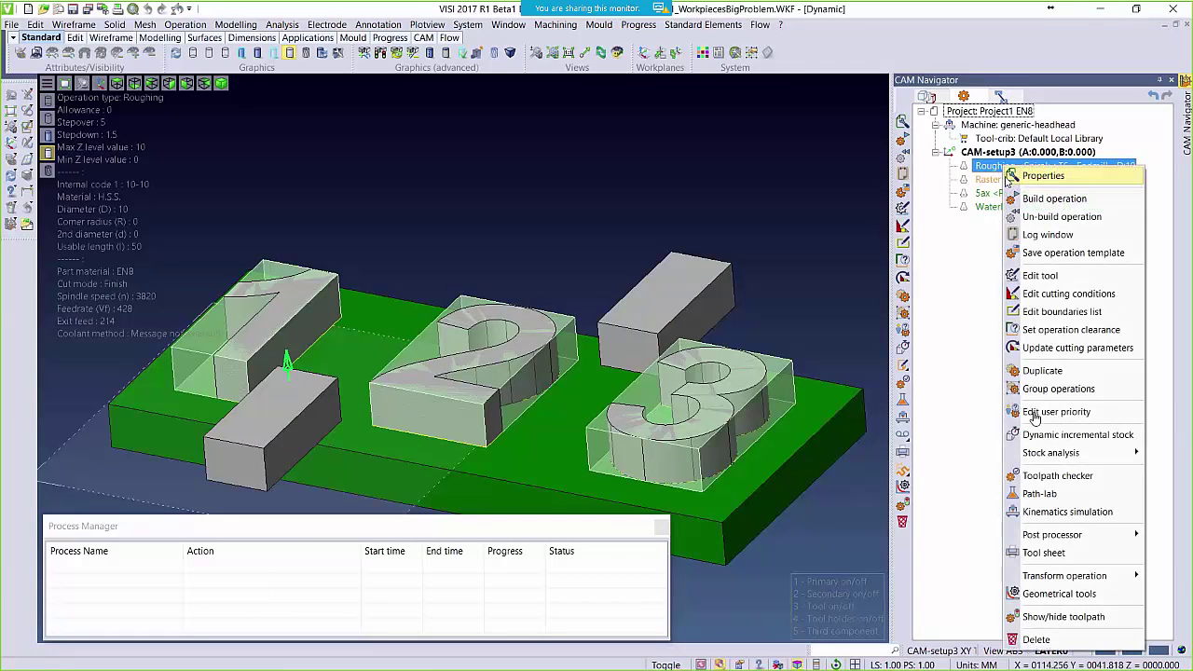
click(1037, 511)
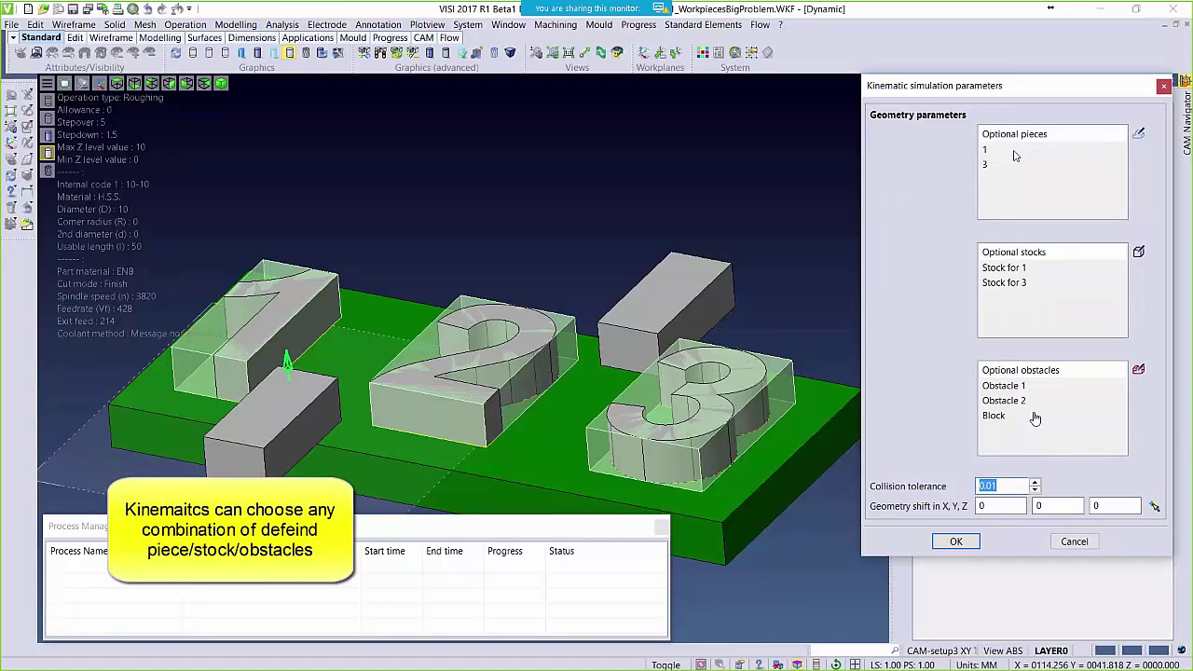
click(1141, 134)
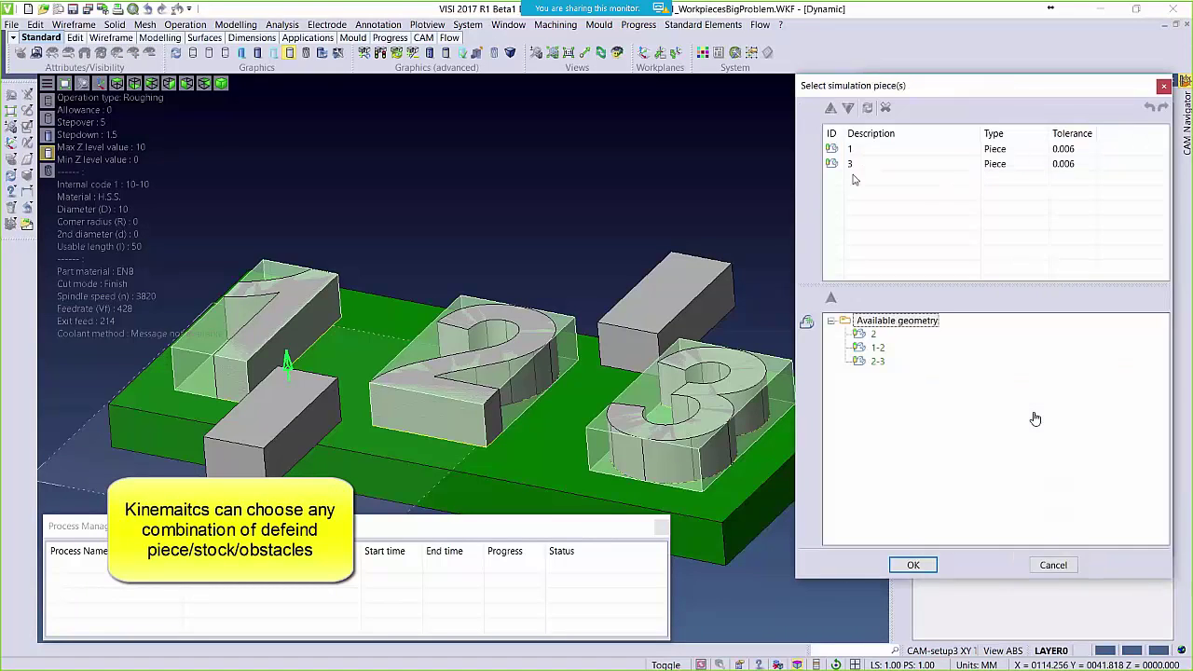
click(854, 151)
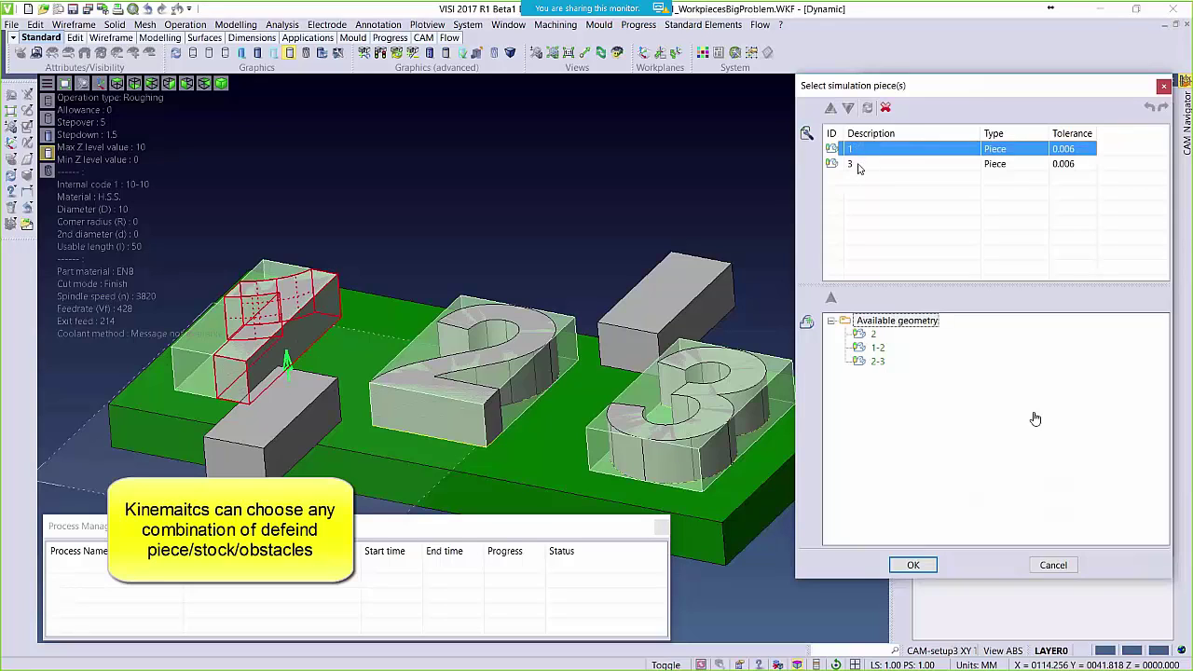
click(859, 165)
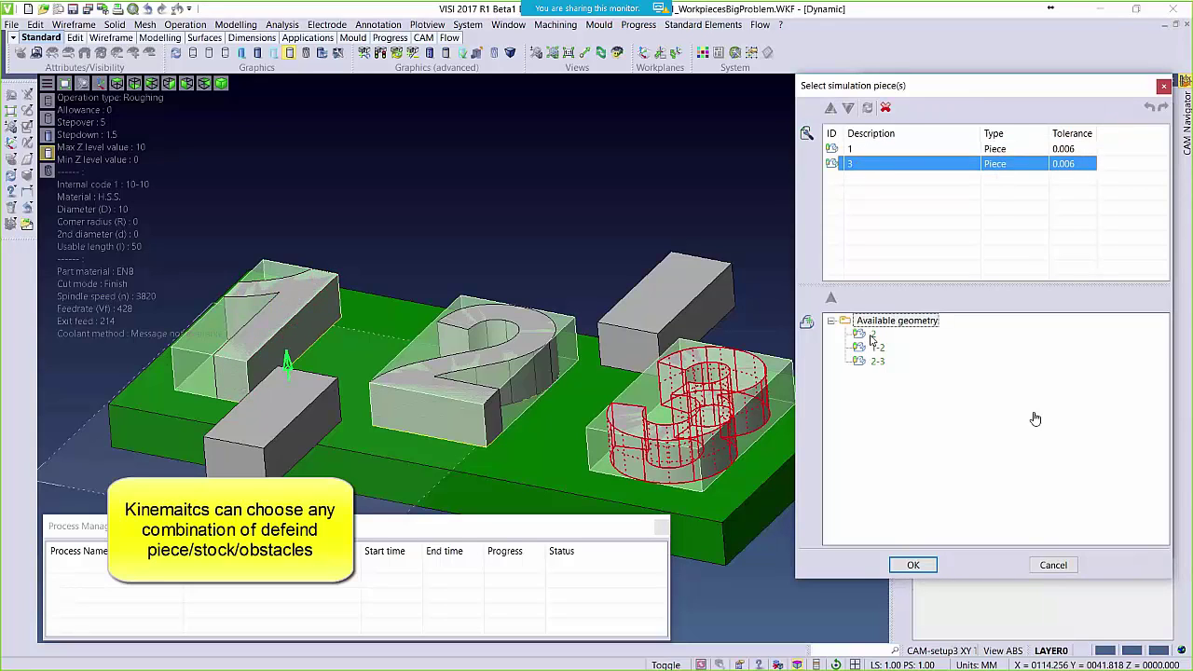
drag(885, 384, 867, 333)
click(831, 297)
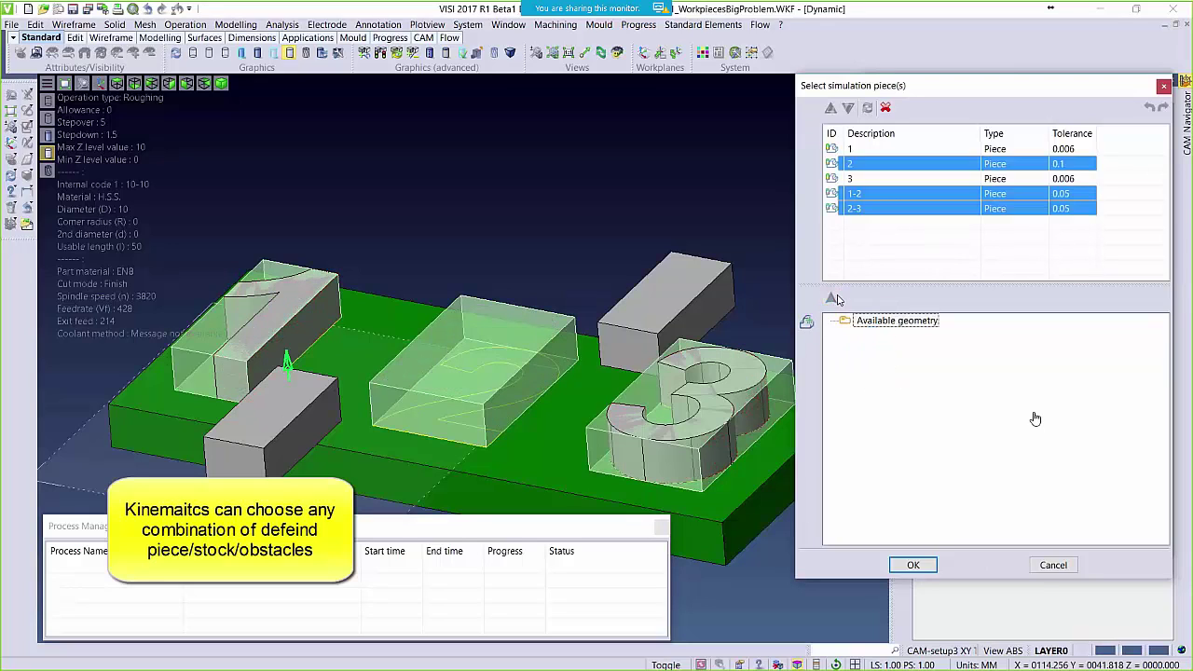
click(845, 148)
click(852, 165)
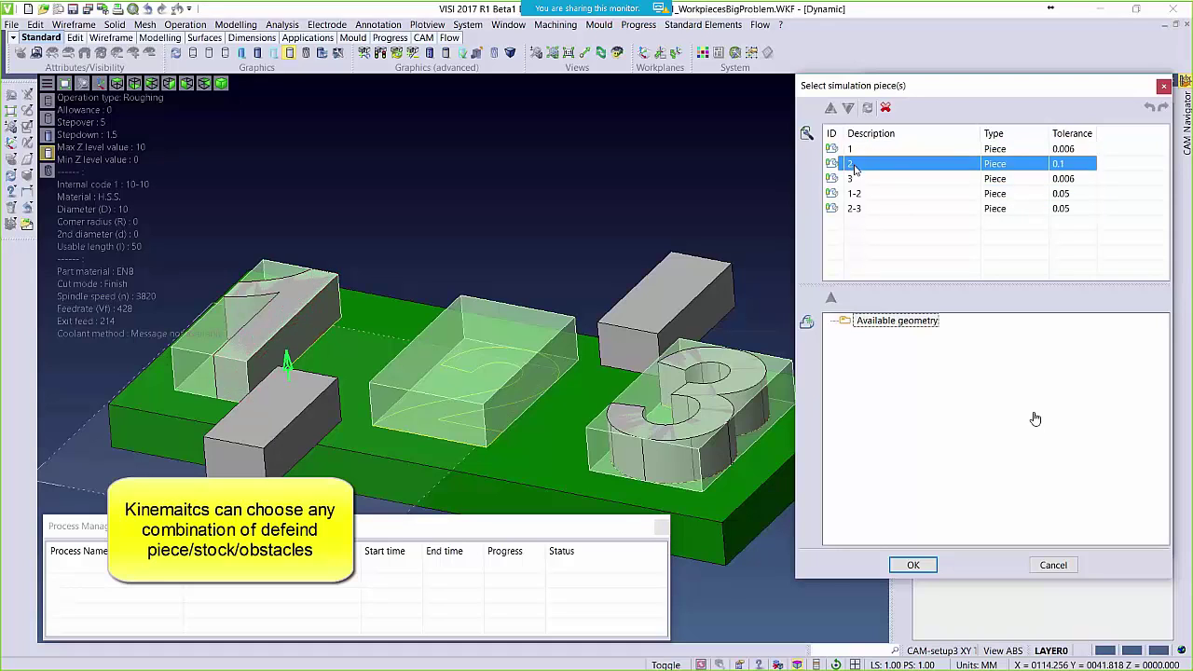
click(913, 565)
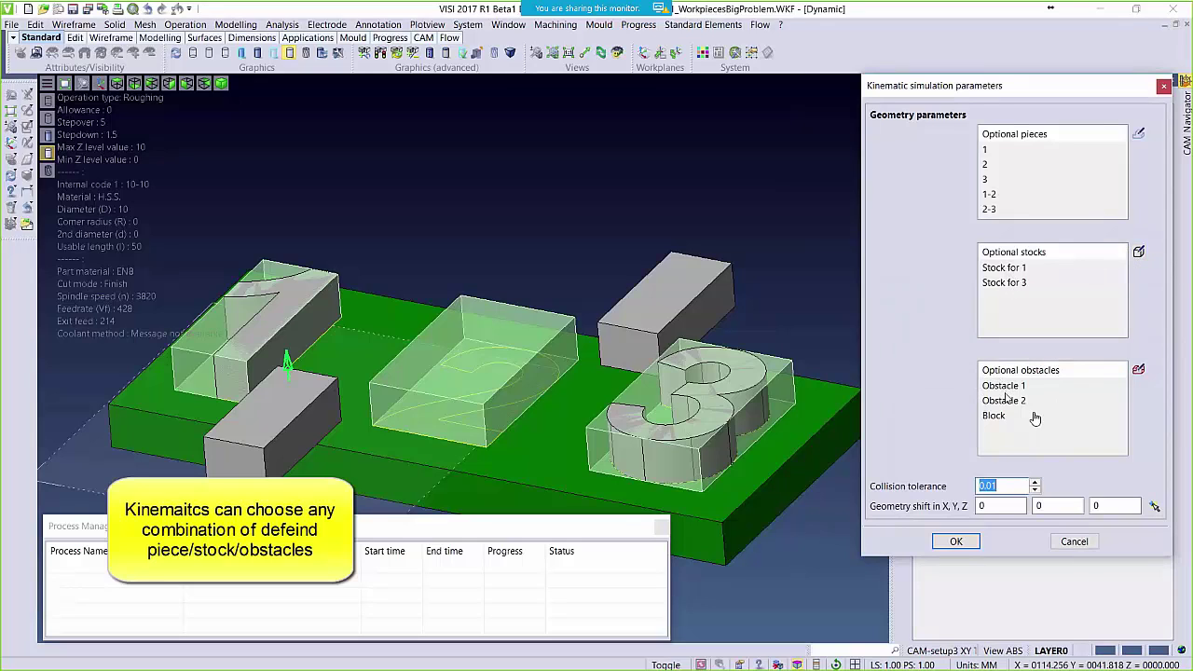
Keep Obstacle 1, Obstacle 2 and Block as the simulation obstacles and accept the kinematic simulation parameters
click(1138, 369)
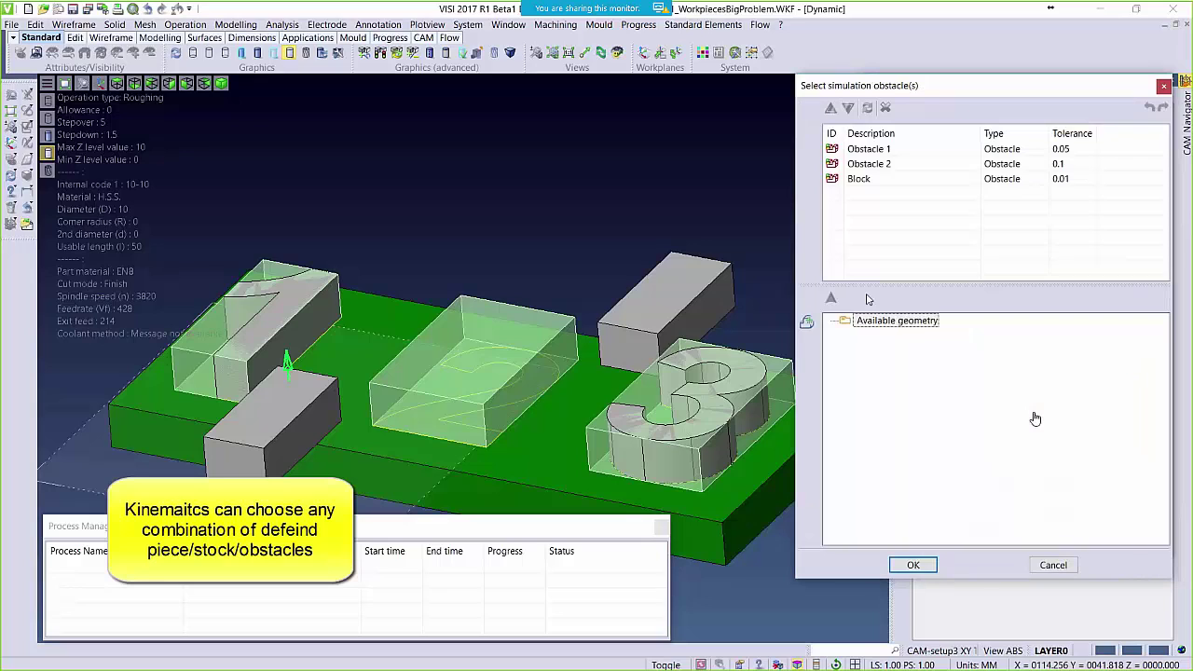
click(859, 182)
click(869, 151)
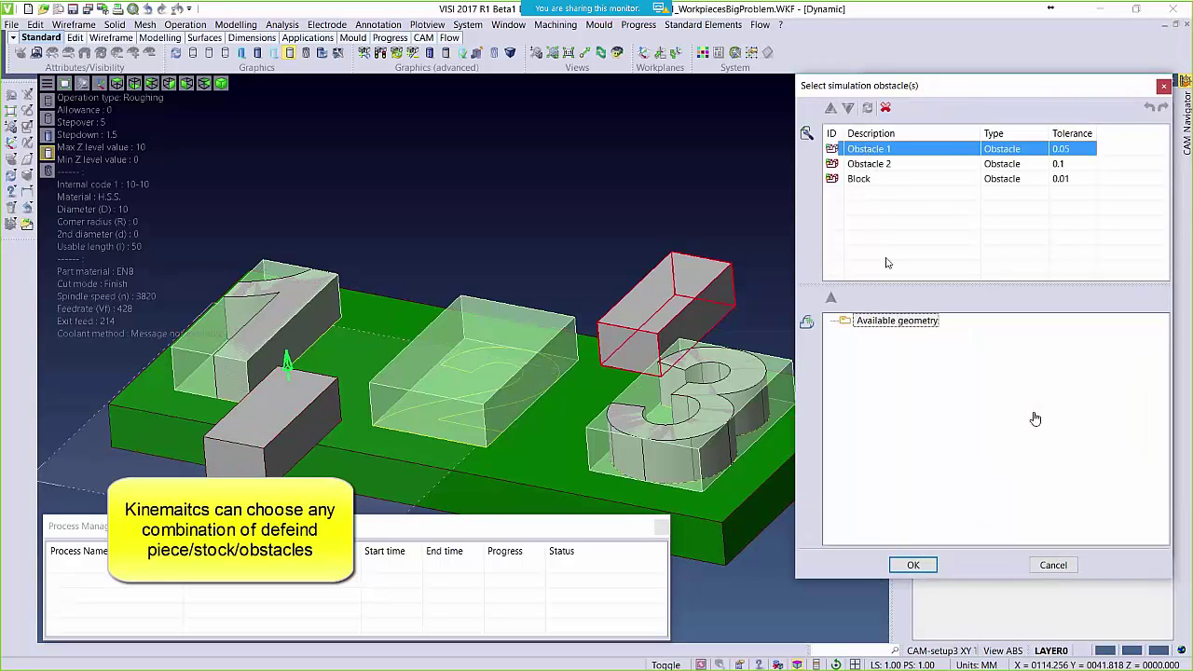
click(914, 563)
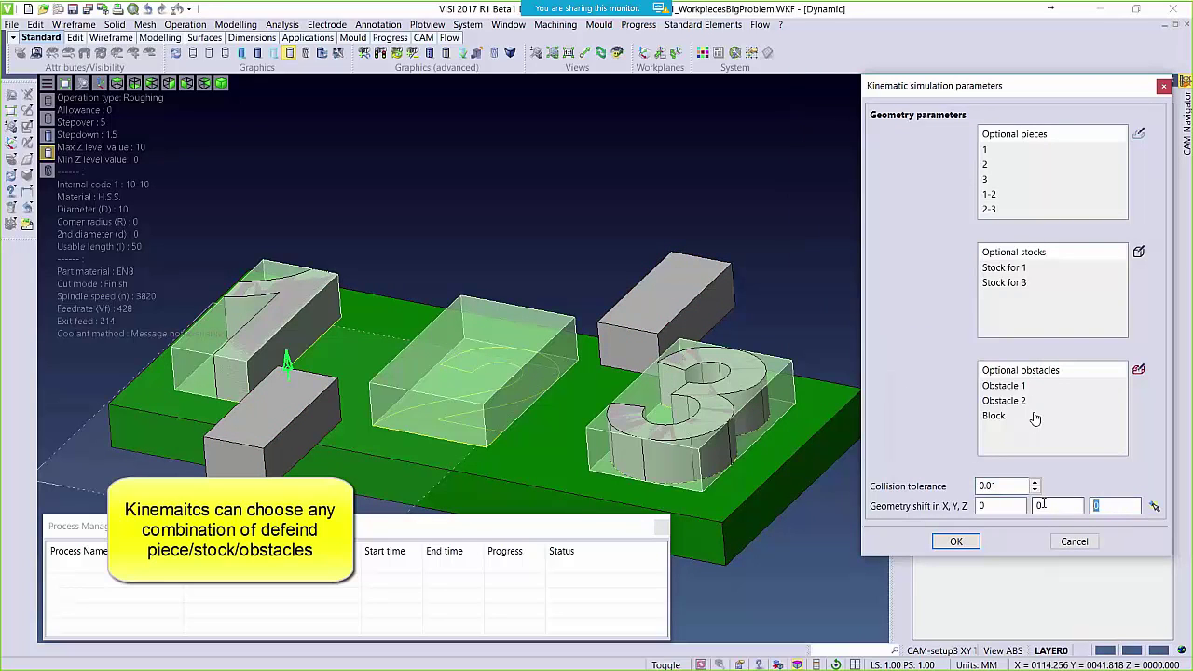
click(957, 542)
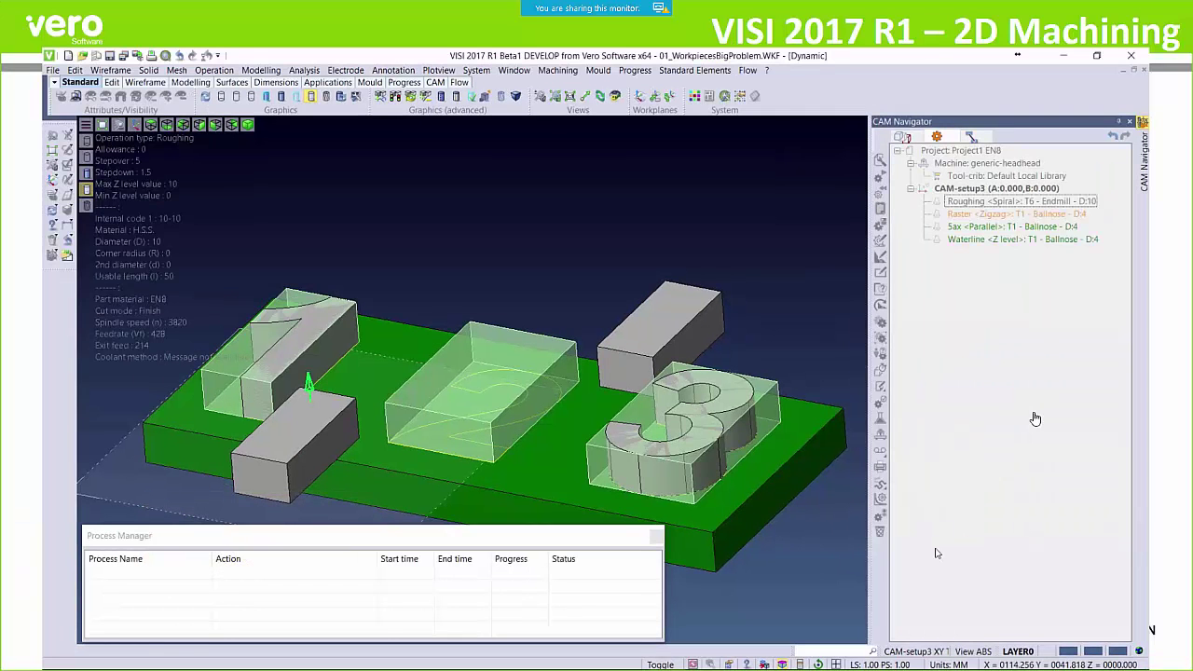
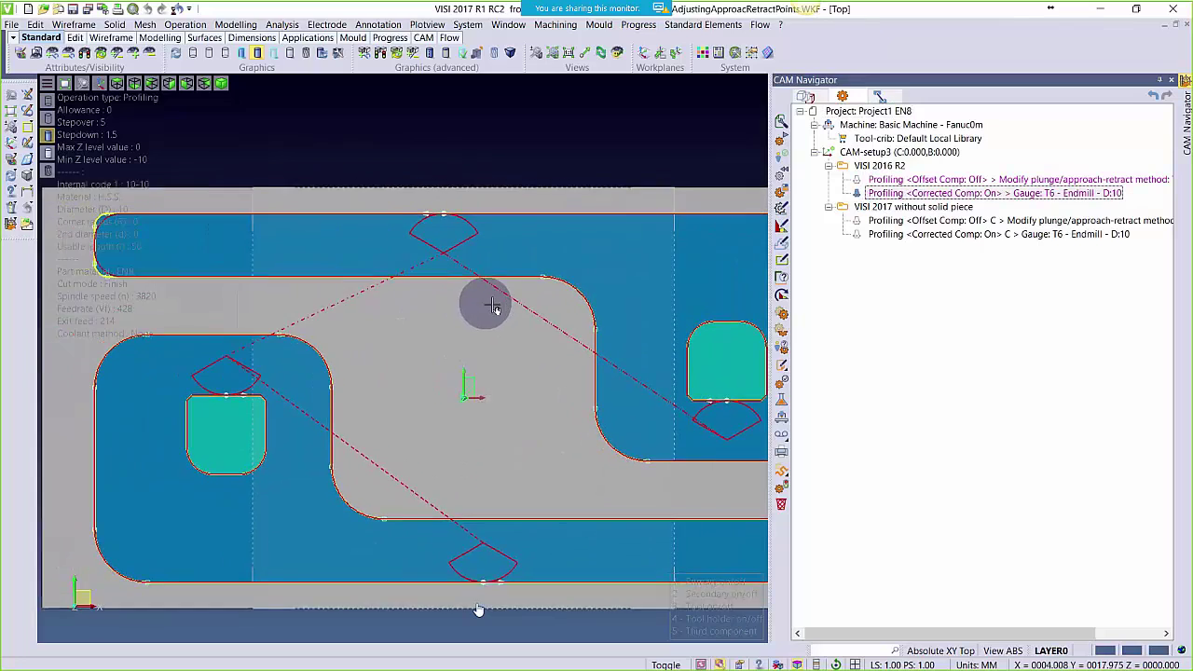
Check the VISI 2016 R2 Profiling operation with Corrected Comp: On for collisions in Path-lab and examine its approach and retract moves
right_click(947, 196)
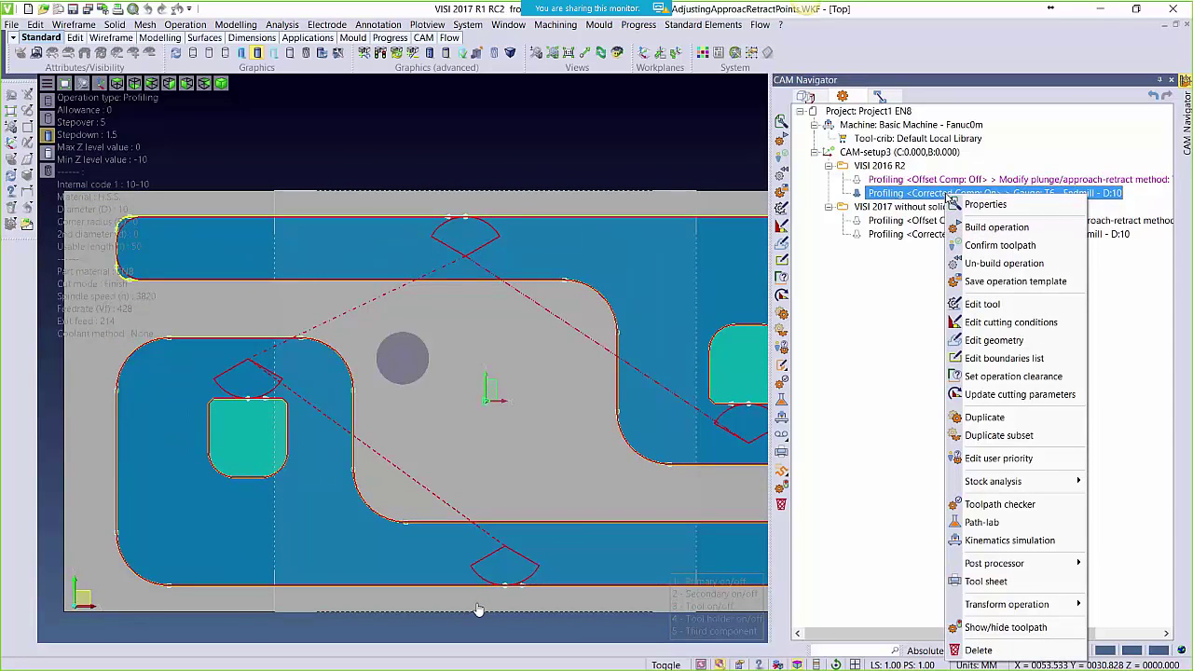
click(981, 522)
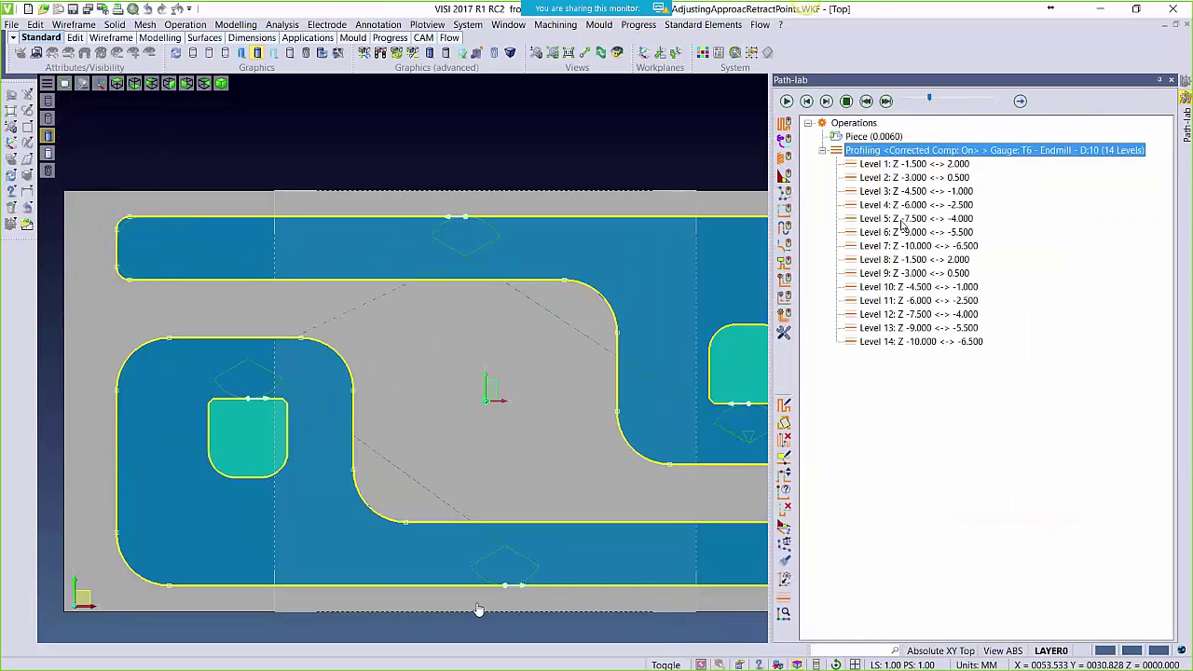
click(784, 284)
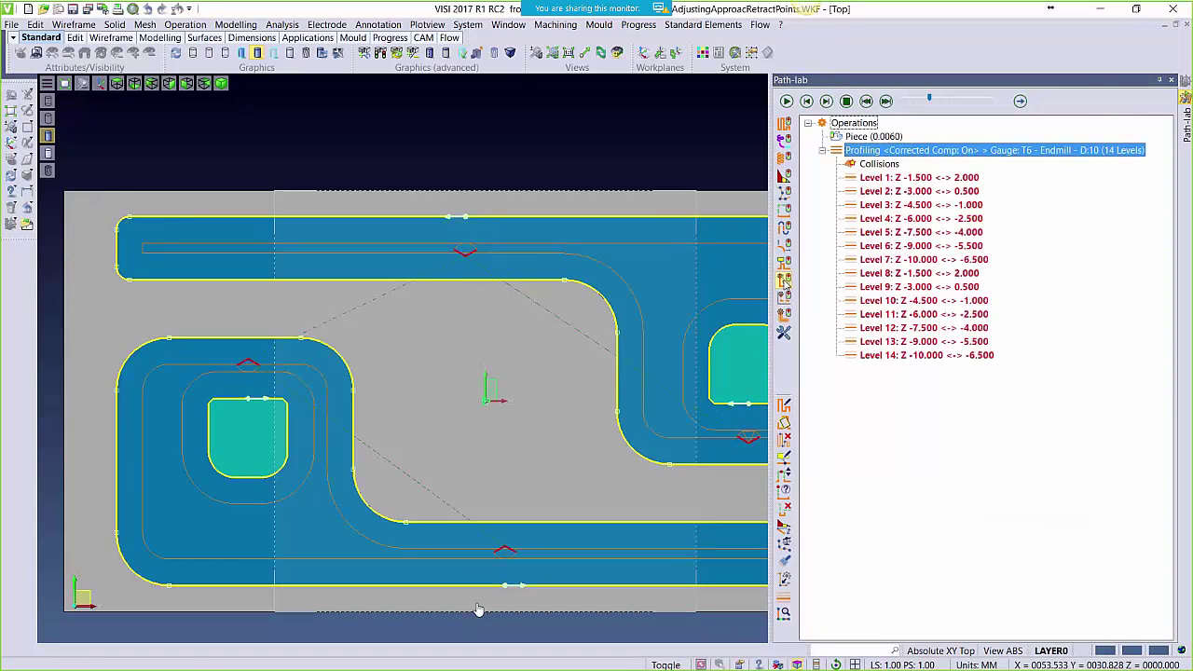
scroll(466, 267, up, 3)
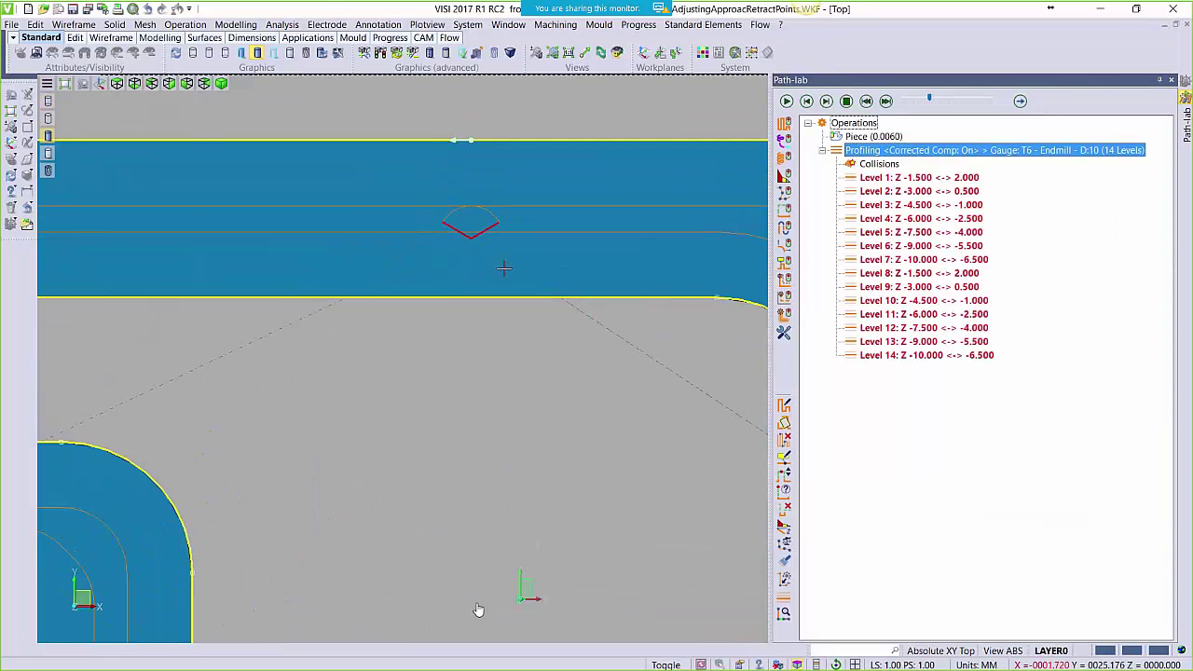
scroll(503, 269, down, 4)
scroll(564, 413, up, 4)
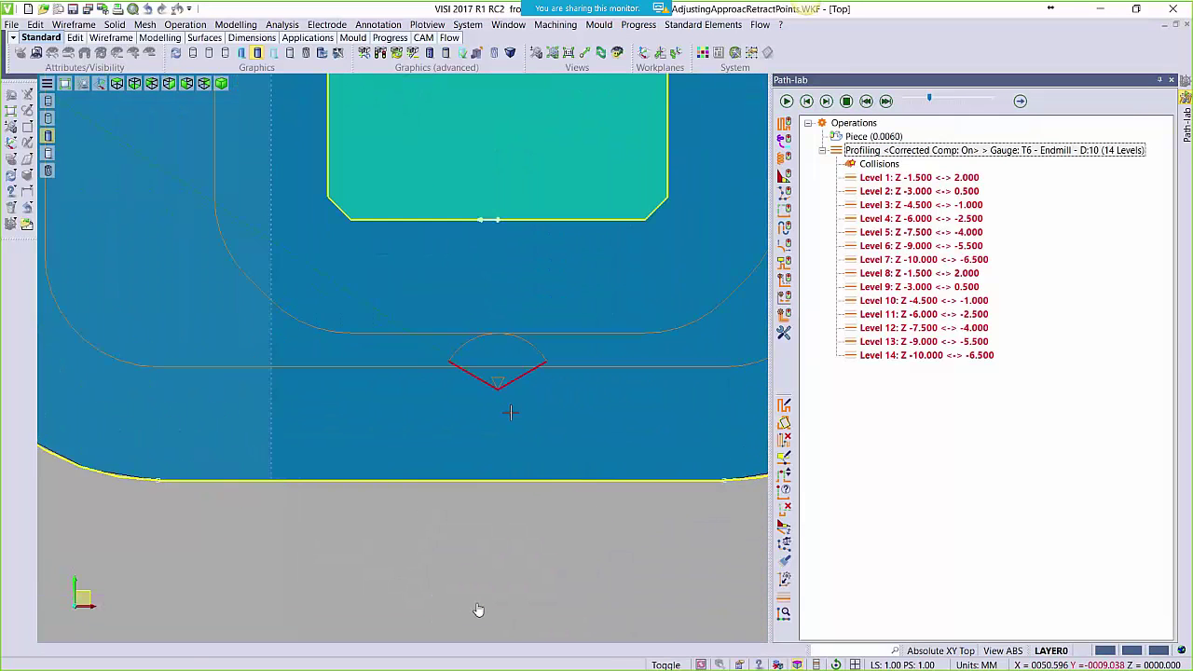
scroll(510, 410, down, 5)
scroll(396, 289, up, 3)
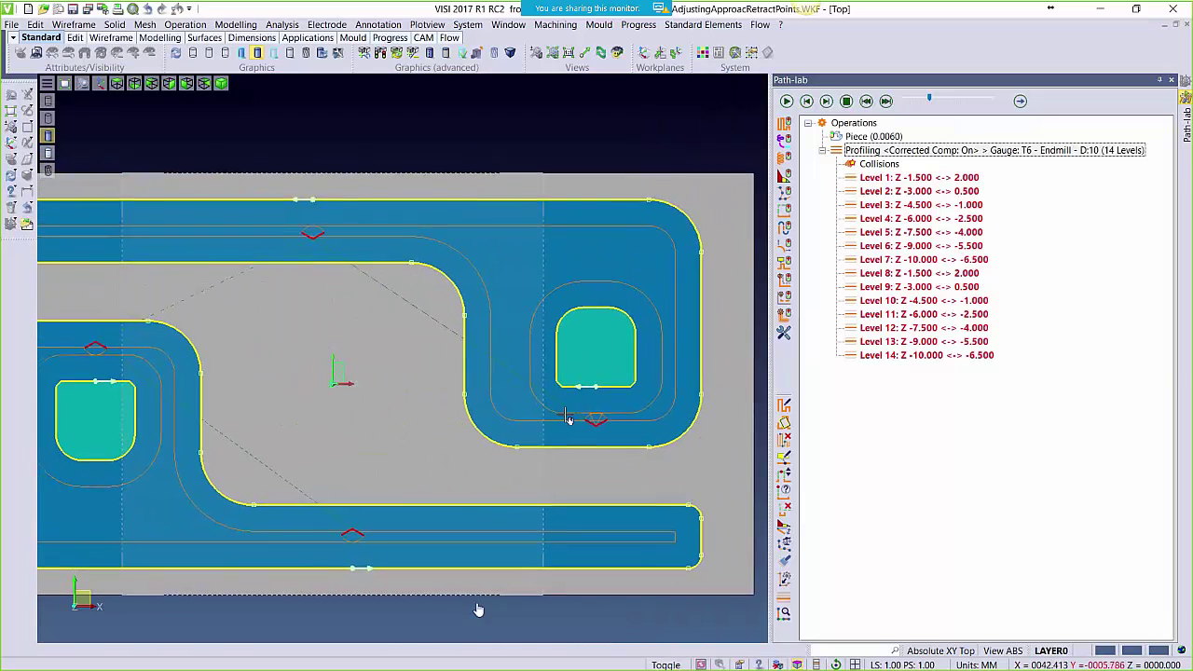
click(1171, 80)
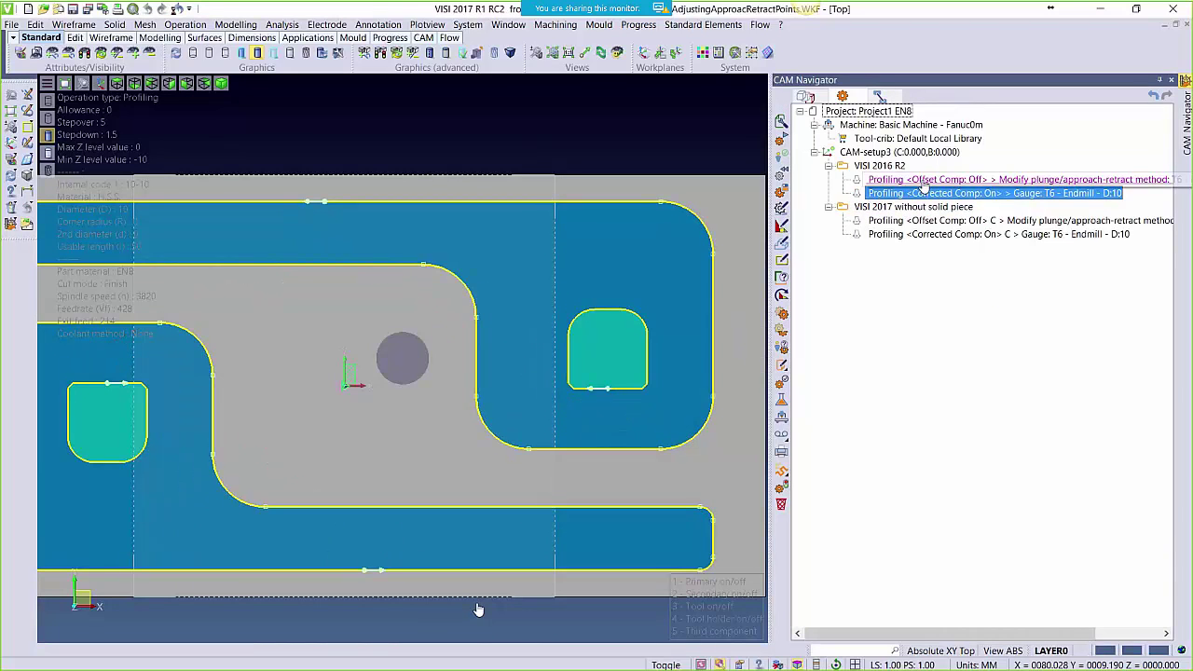
Duplicate both Profiling operations of the VISI 2016 R2 group within CAM-setup3
ctrl+click(921, 180)
right_click(919, 180)
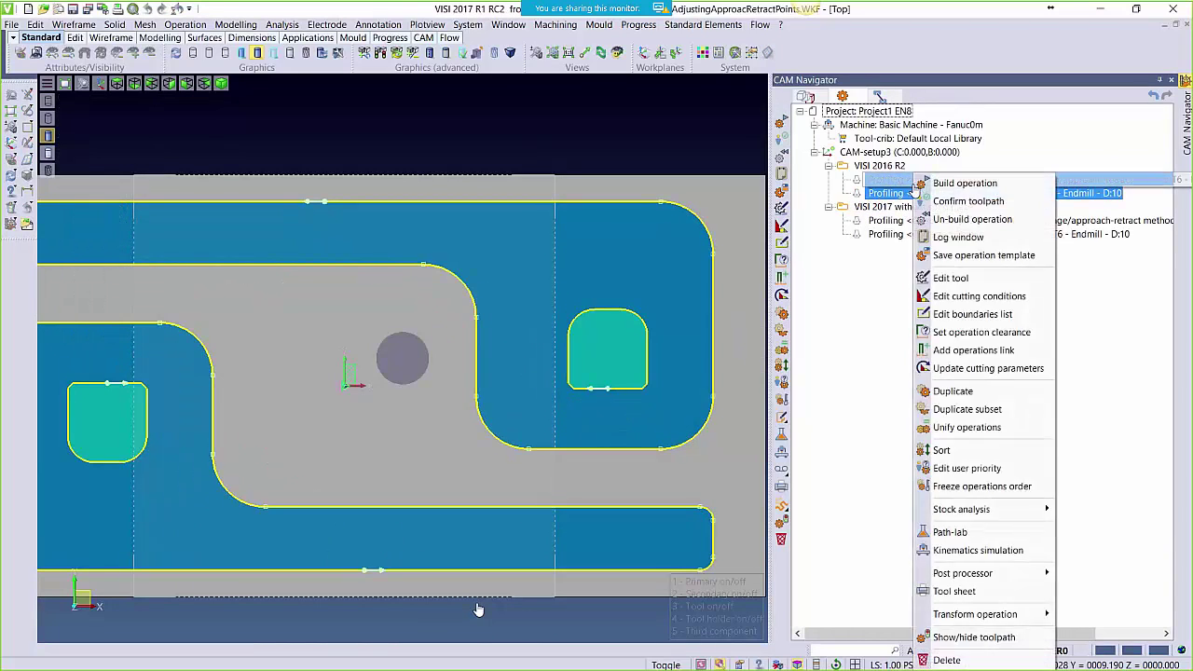
click(953, 391)
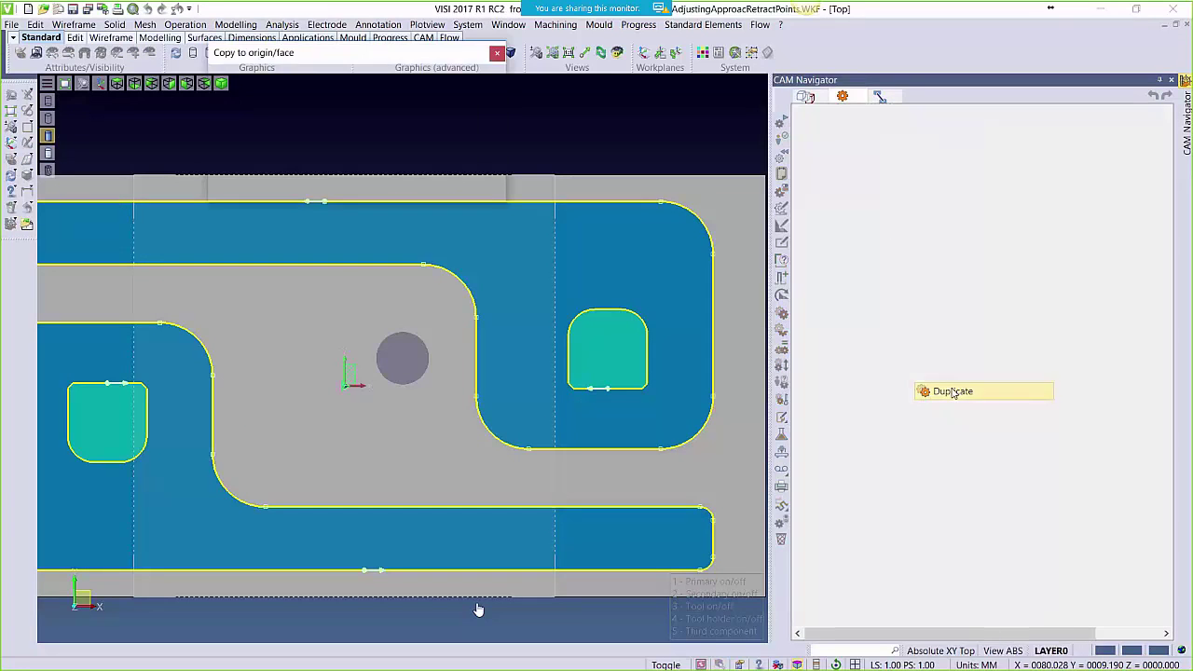
click(297, 189)
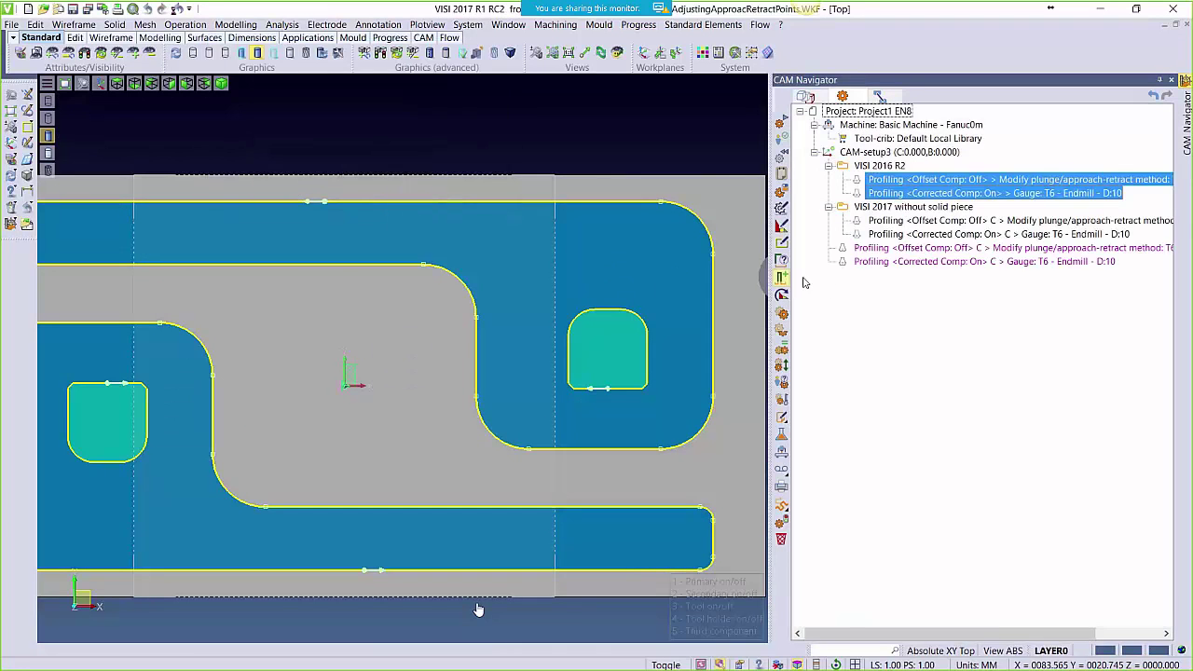
Review the obstacle and piece selections of the duplicated Profiling Offset Comp: Off operation, keep Piece (0.0060), and accept its parameters to calculate the toolpath
click(892, 251)
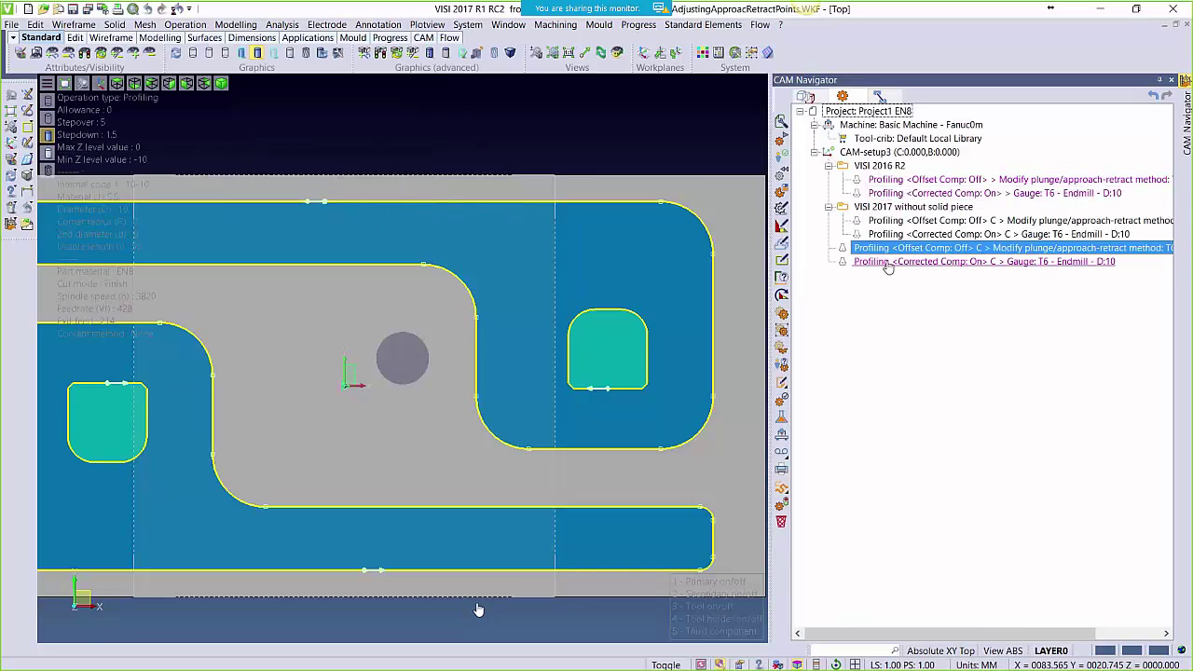
double_click(881, 252)
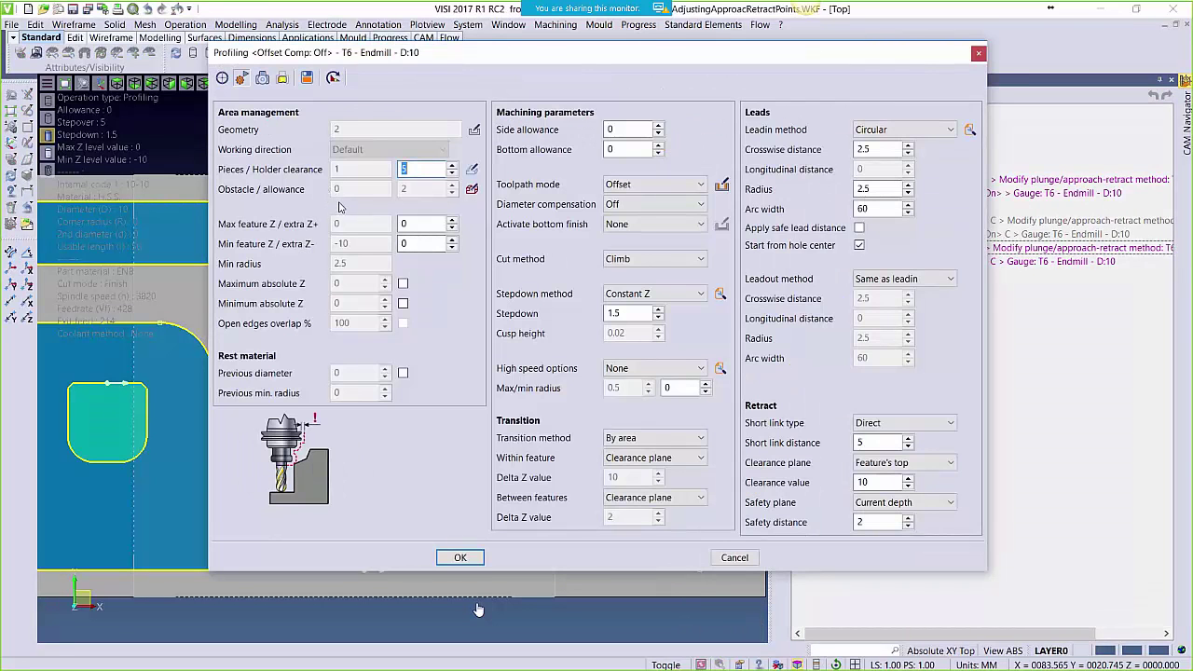
click(471, 190)
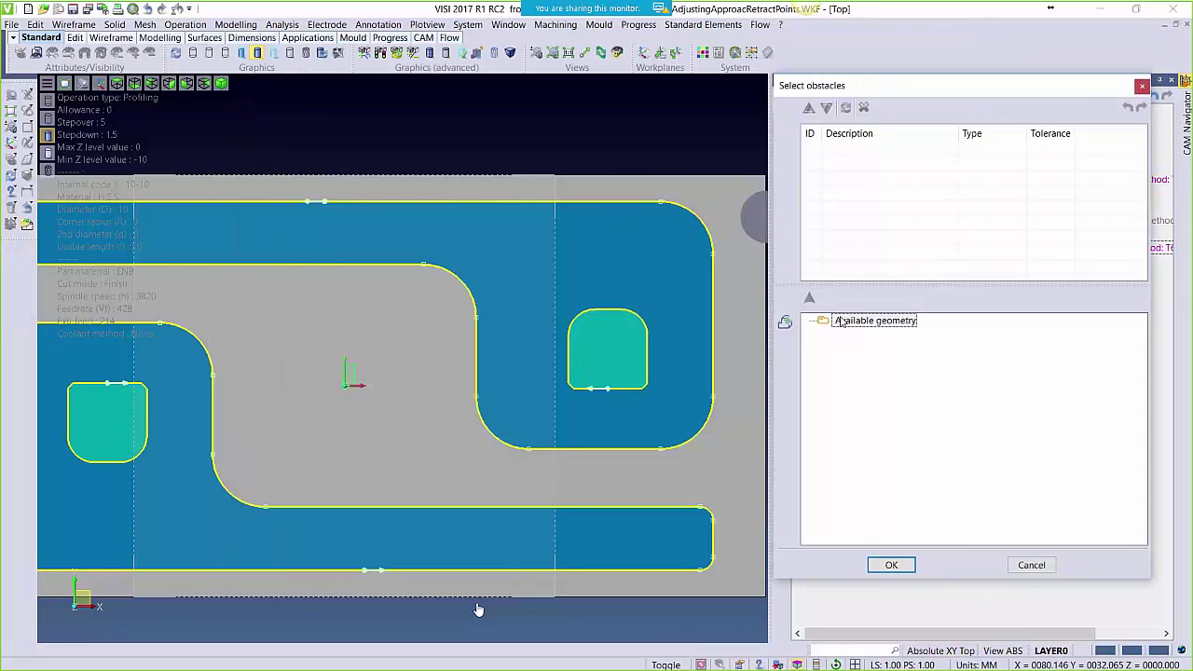
click(1026, 566)
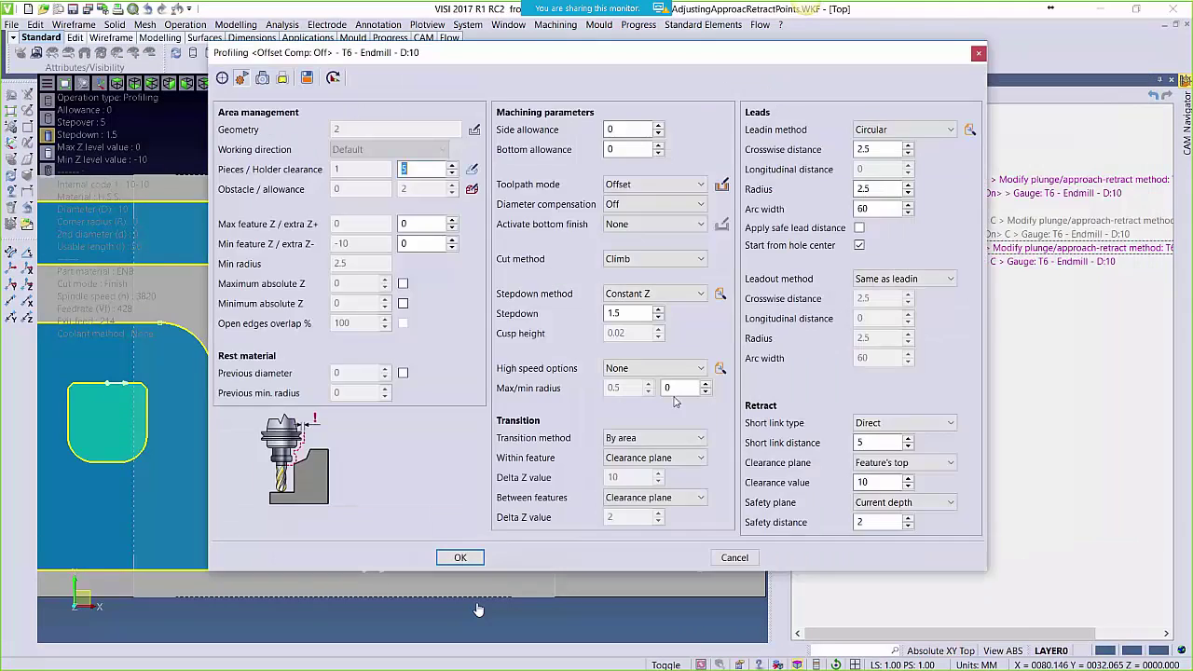
click(472, 171)
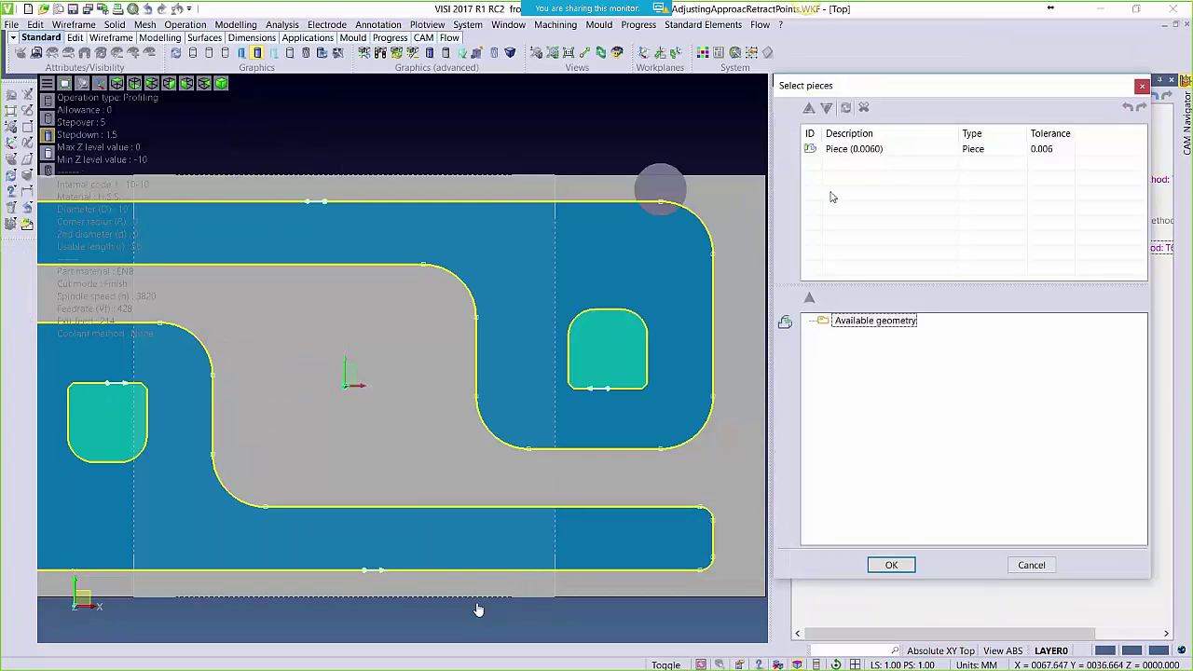
click(848, 151)
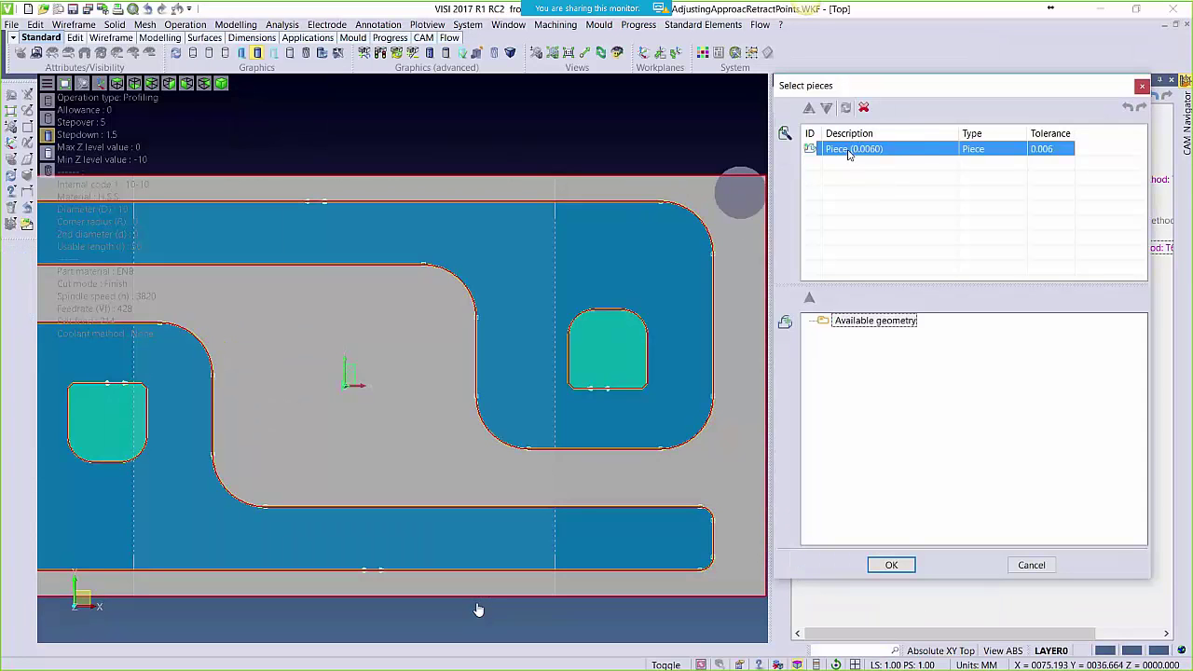
click(891, 565)
click(469, 556)
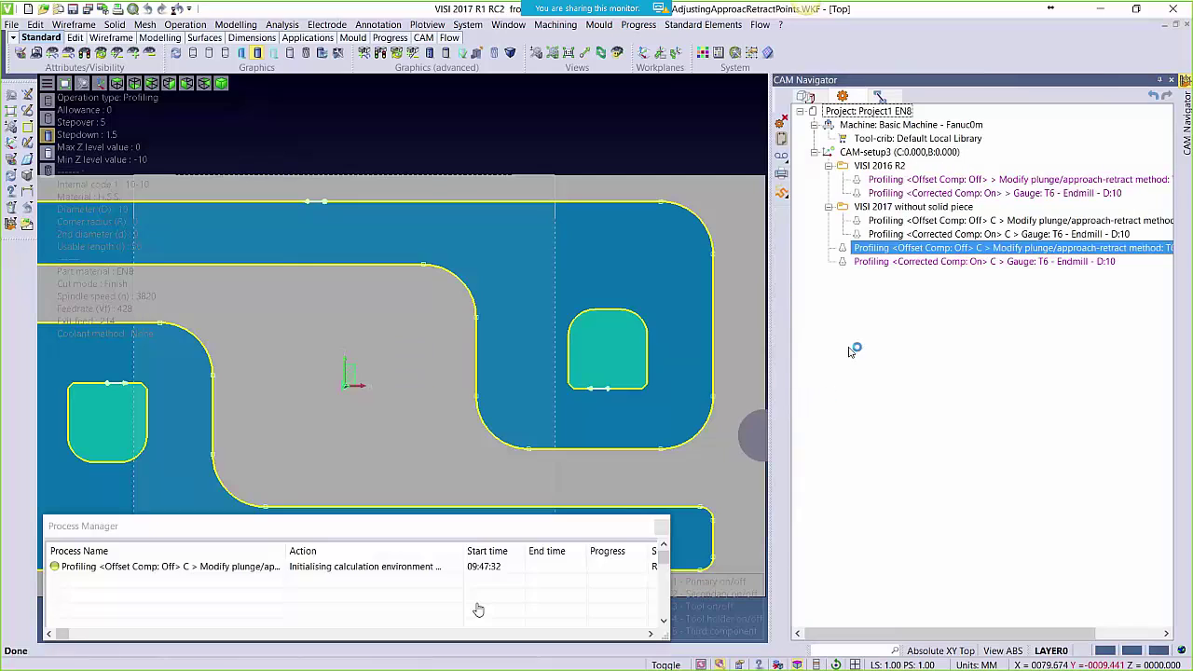
Compare the approach and retract moves of both duplicated Profiling operations, and examine the Corrected Comp: On one in Path-lab with diameter compensation shown
click(887, 263)
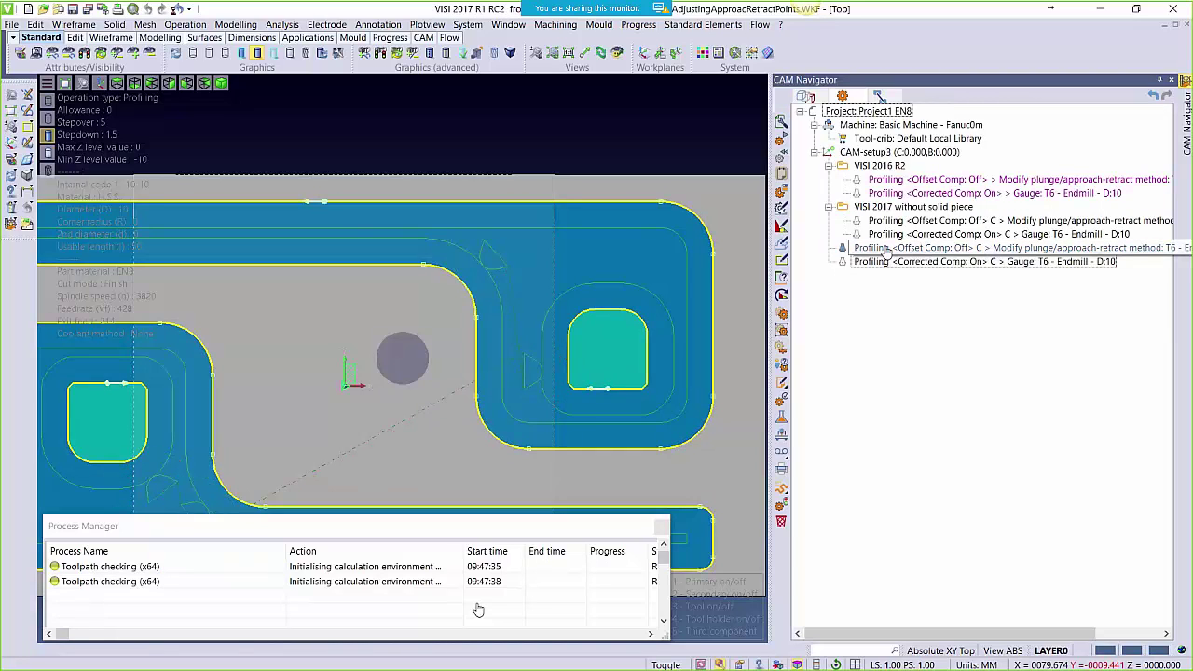
click(885, 250)
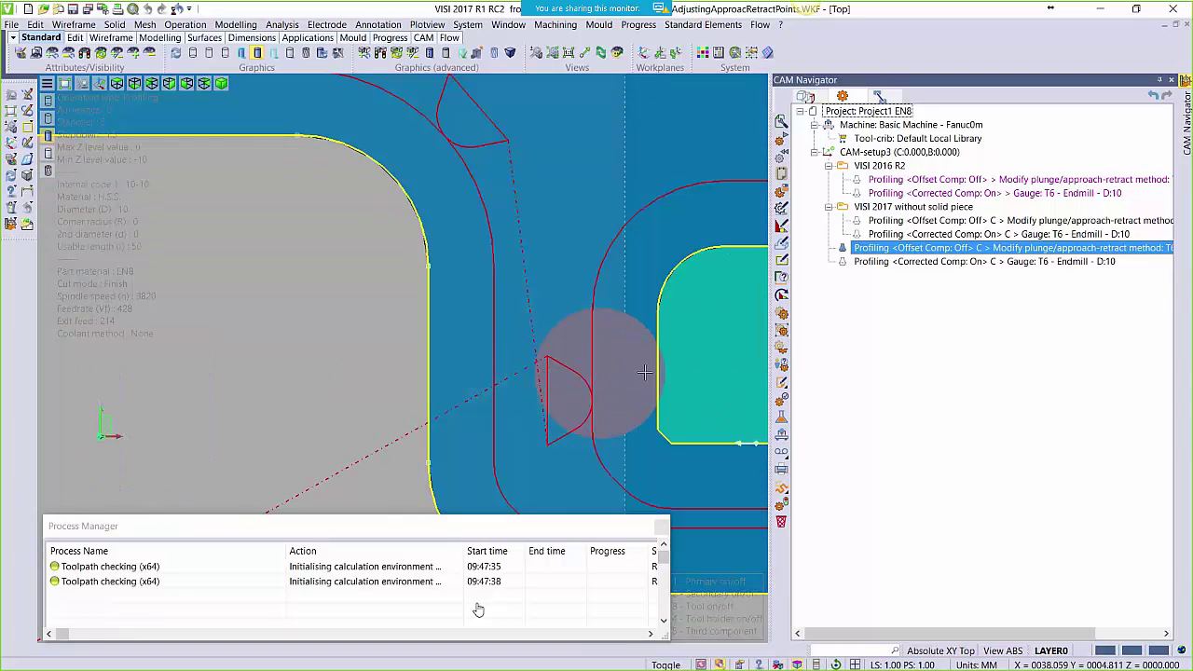
click(879, 265)
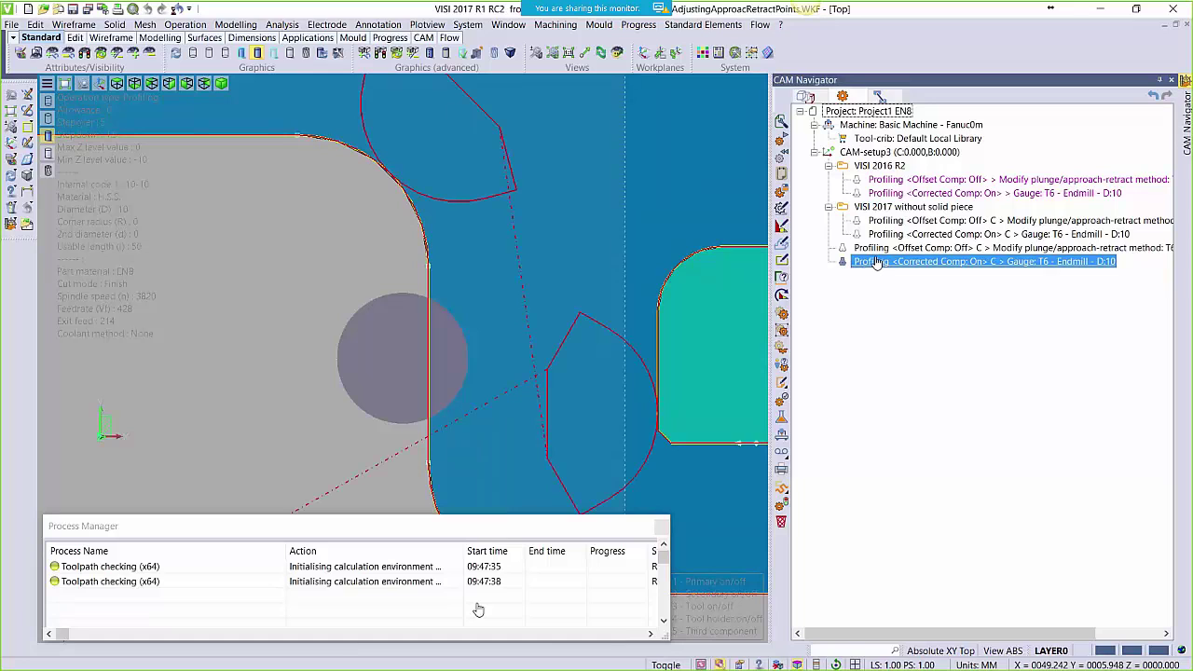
right_click(877, 263)
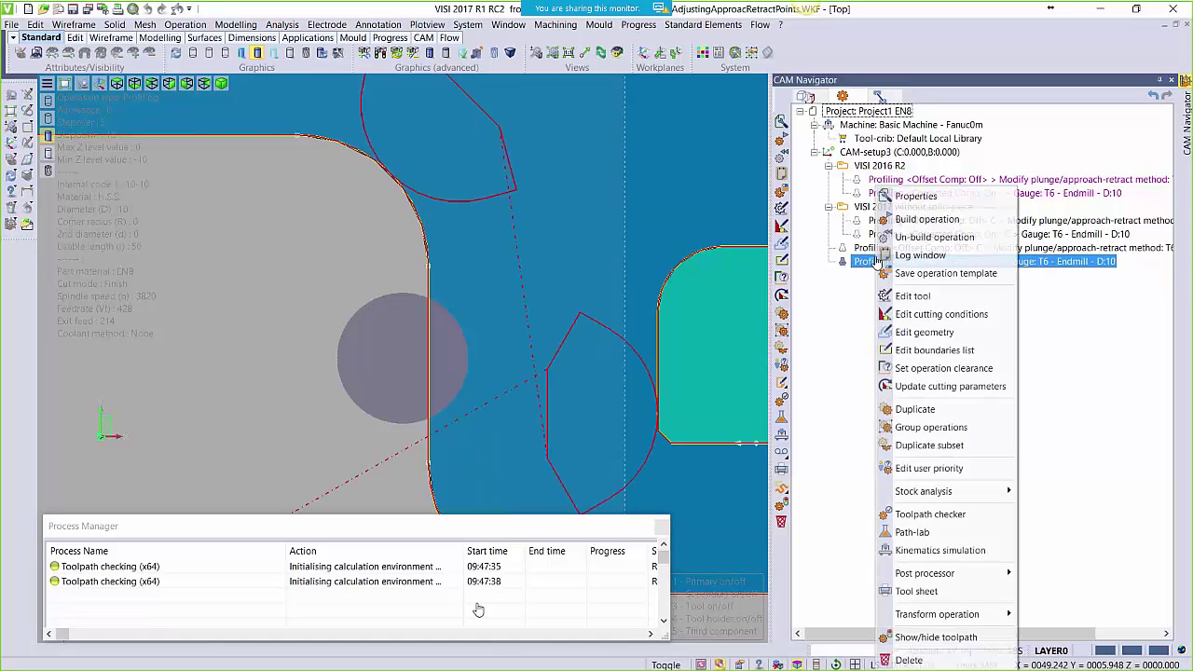
click(910, 533)
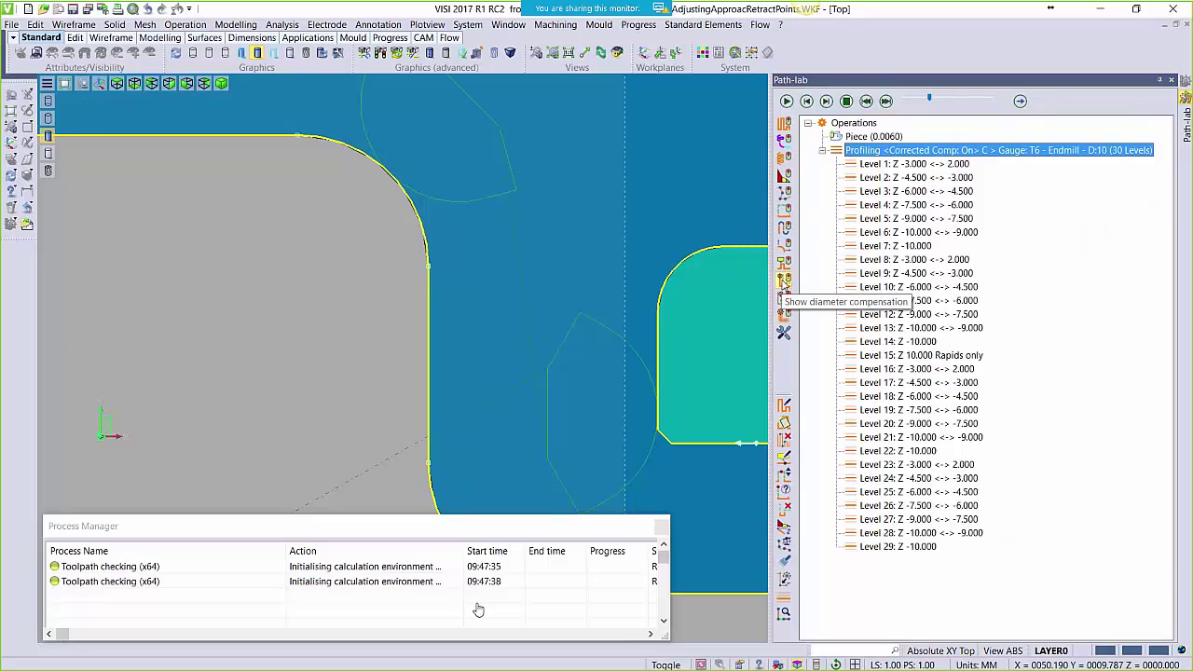
scroll(503, 299, down, 4)
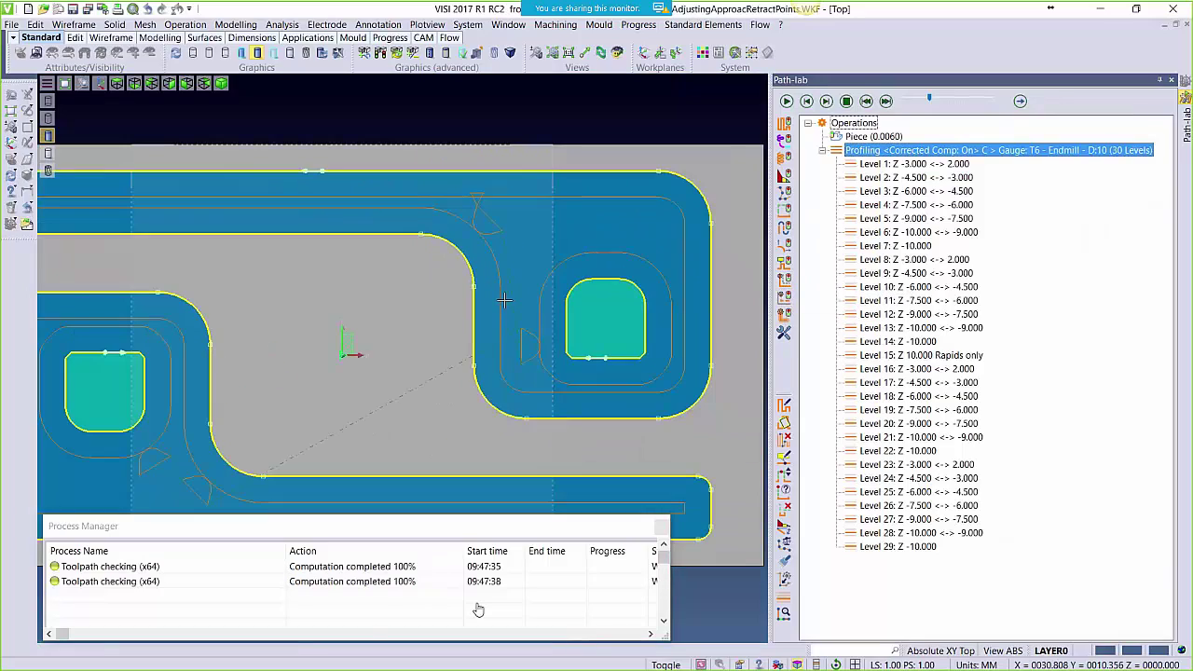
middle_drag(520, 306, 512, 301)
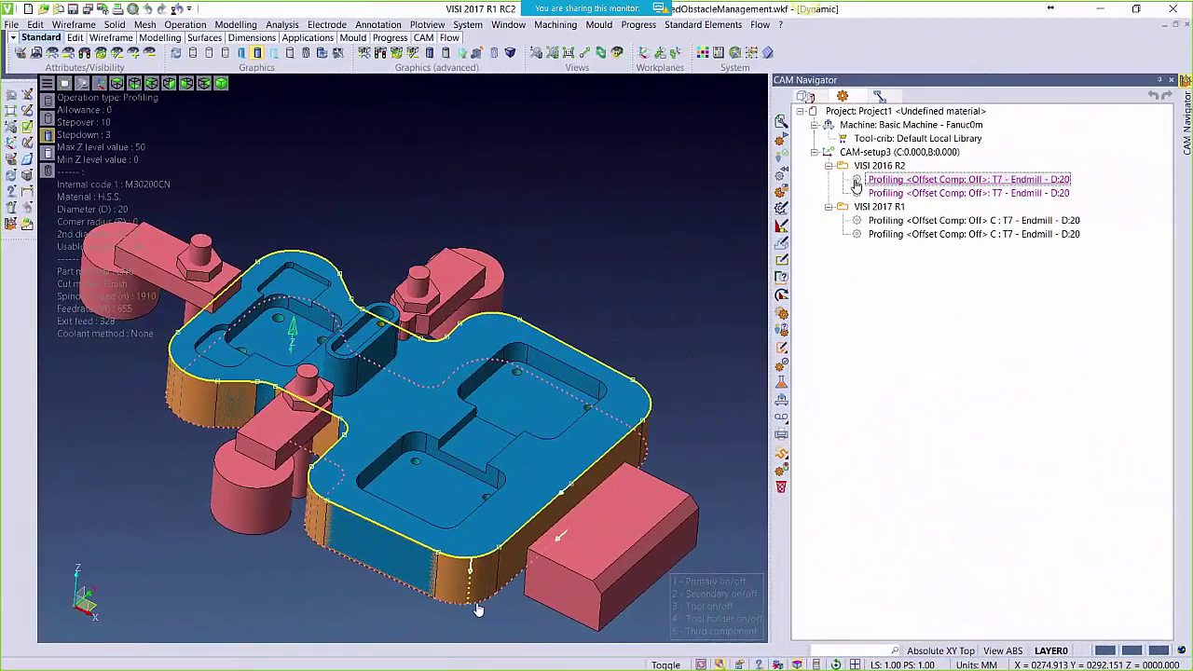
Show the toolpath of the first VISI 2016 R2 Profiling operation and review its assigned obstacle without changing the parameters
click(855, 183)
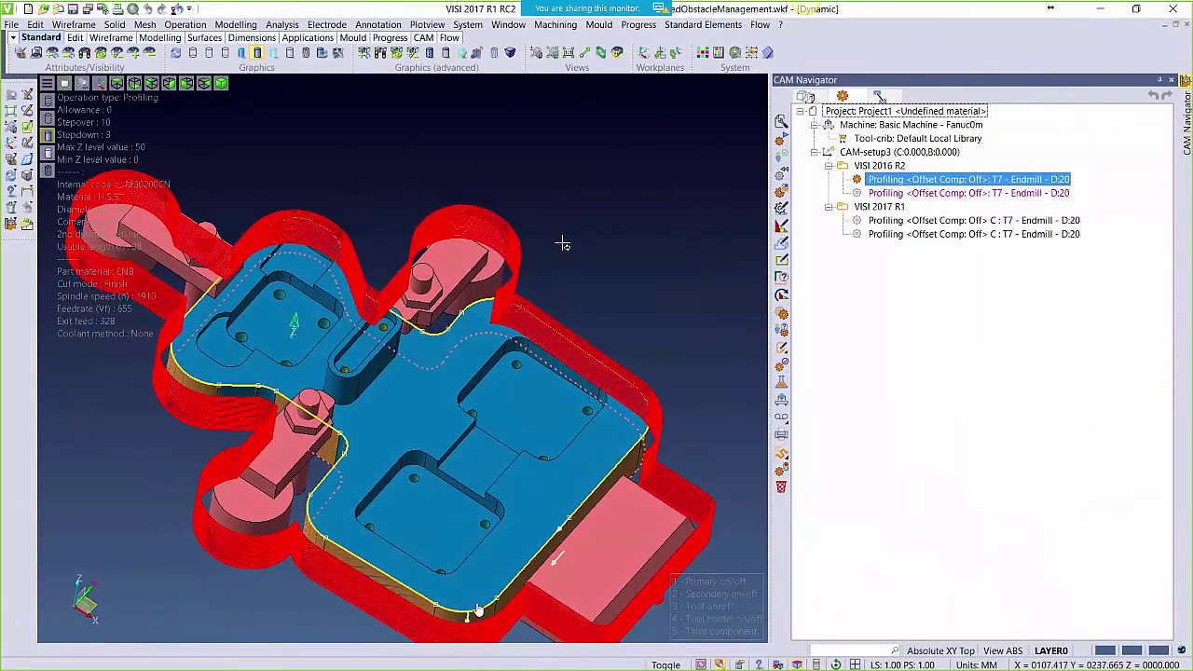
double_click(916, 179)
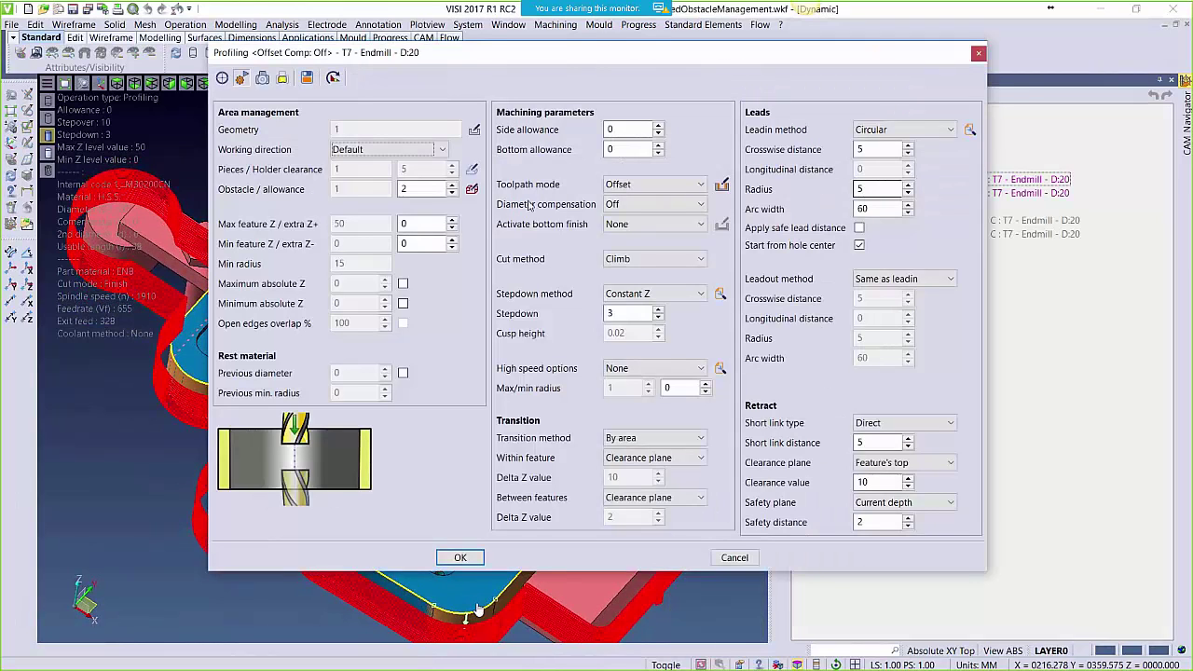
click(473, 190)
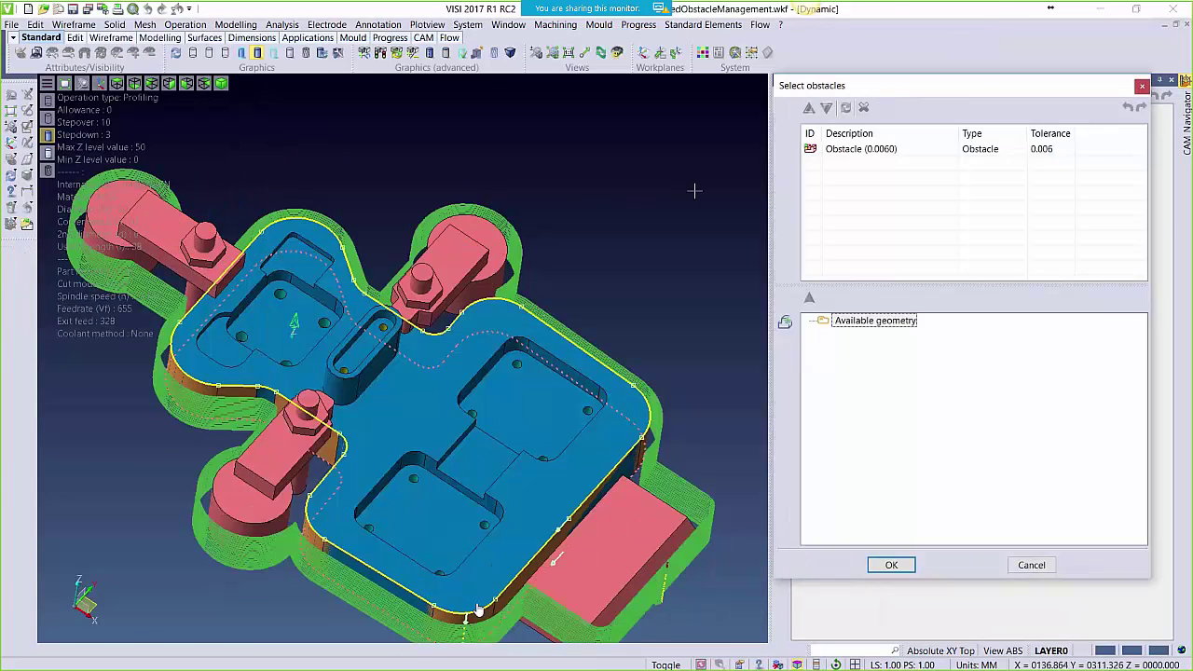
click(826, 150)
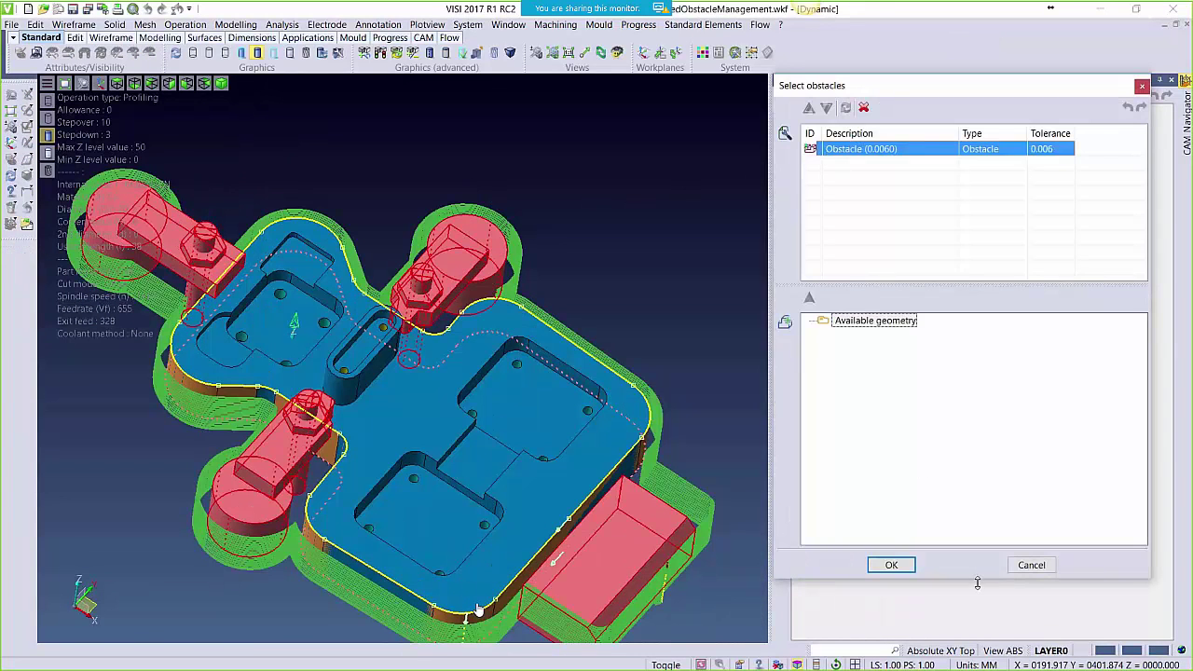
click(1032, 565)
click(736, 559)
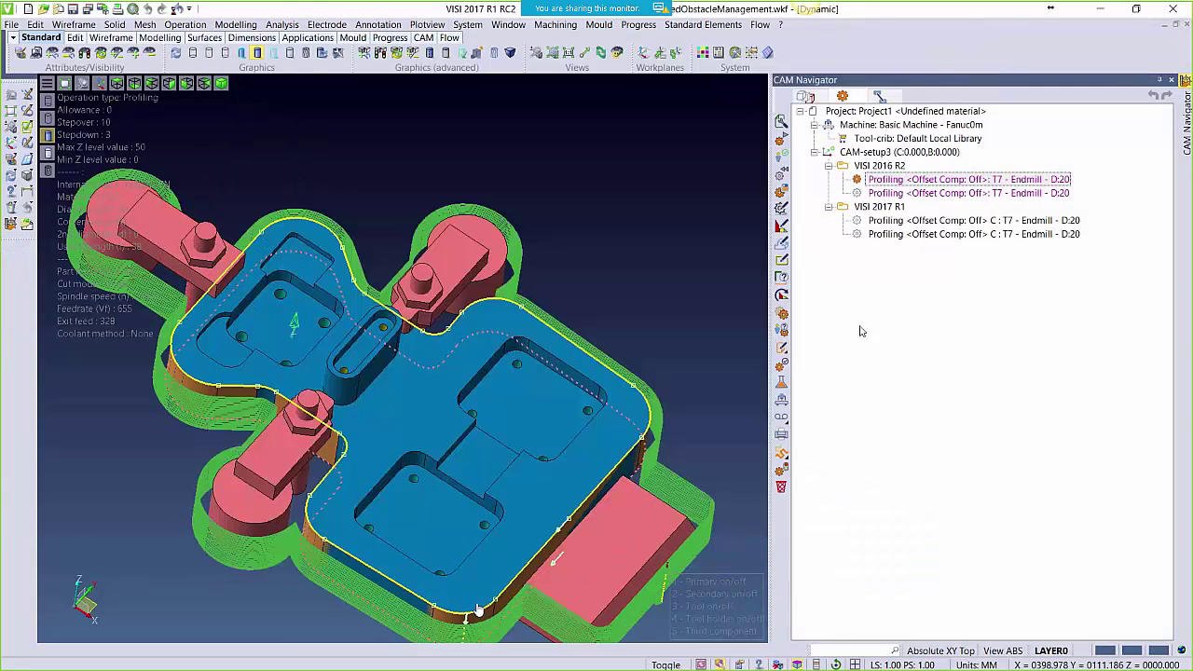
Show the second VISI 2016 R2 Profiling operation's toolpath around the small slotted boss and check its obstacle selection, leaving the parameters as they are
click(862, 192)
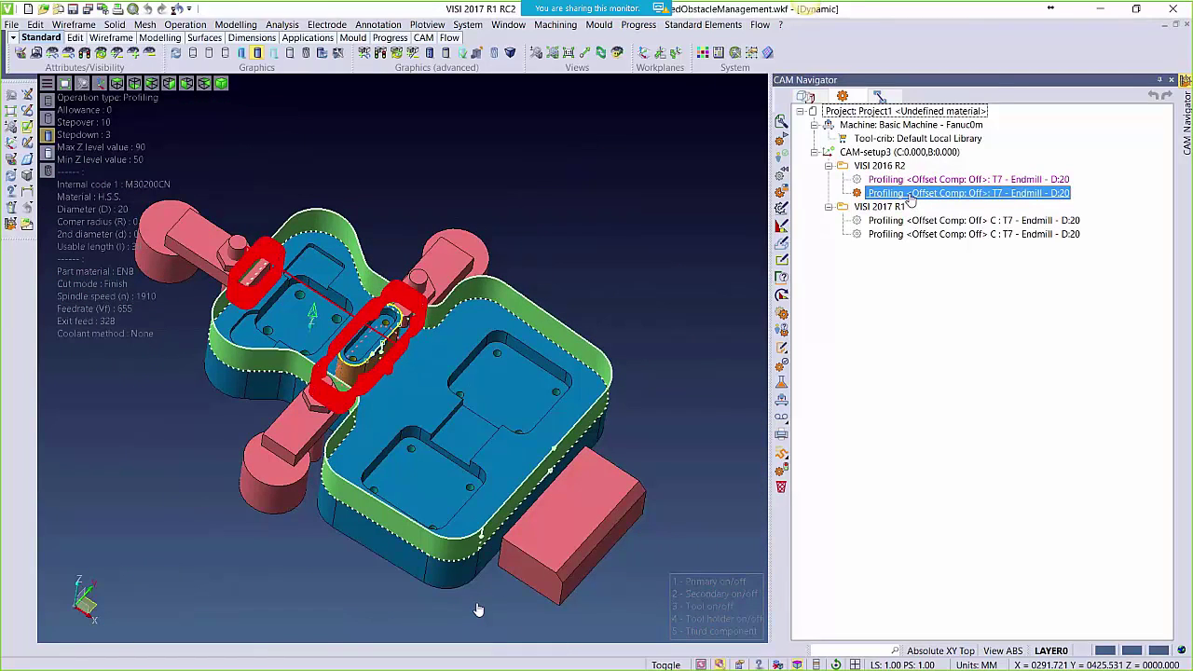
double_click(910, 194)
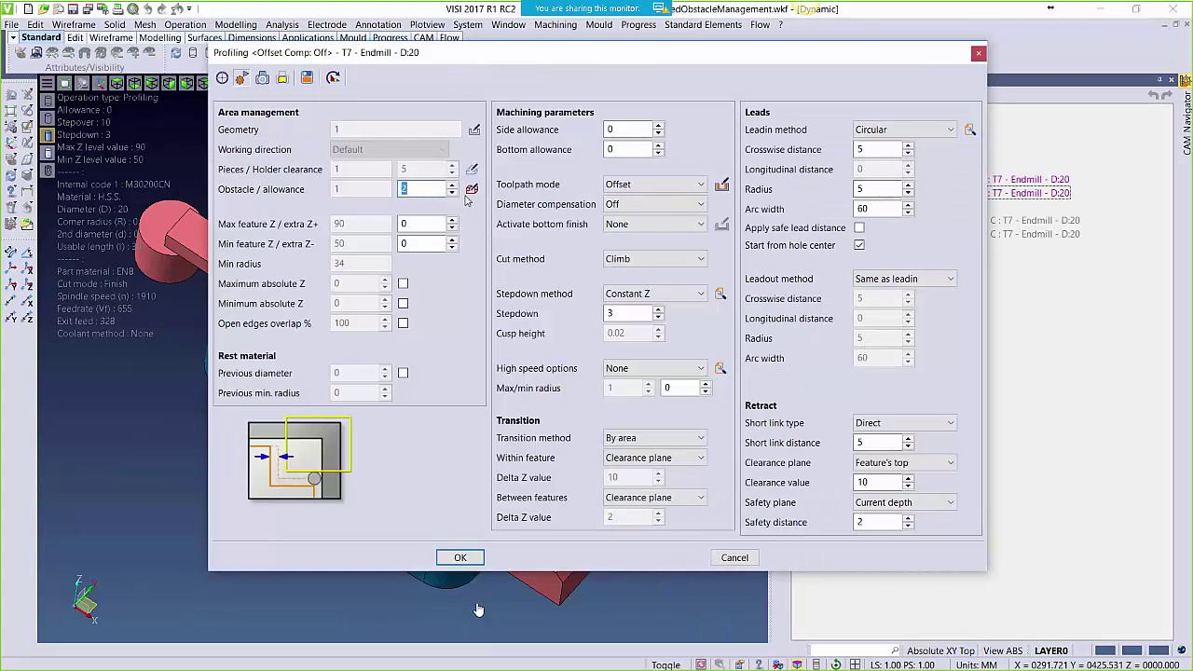
click(472, 191)
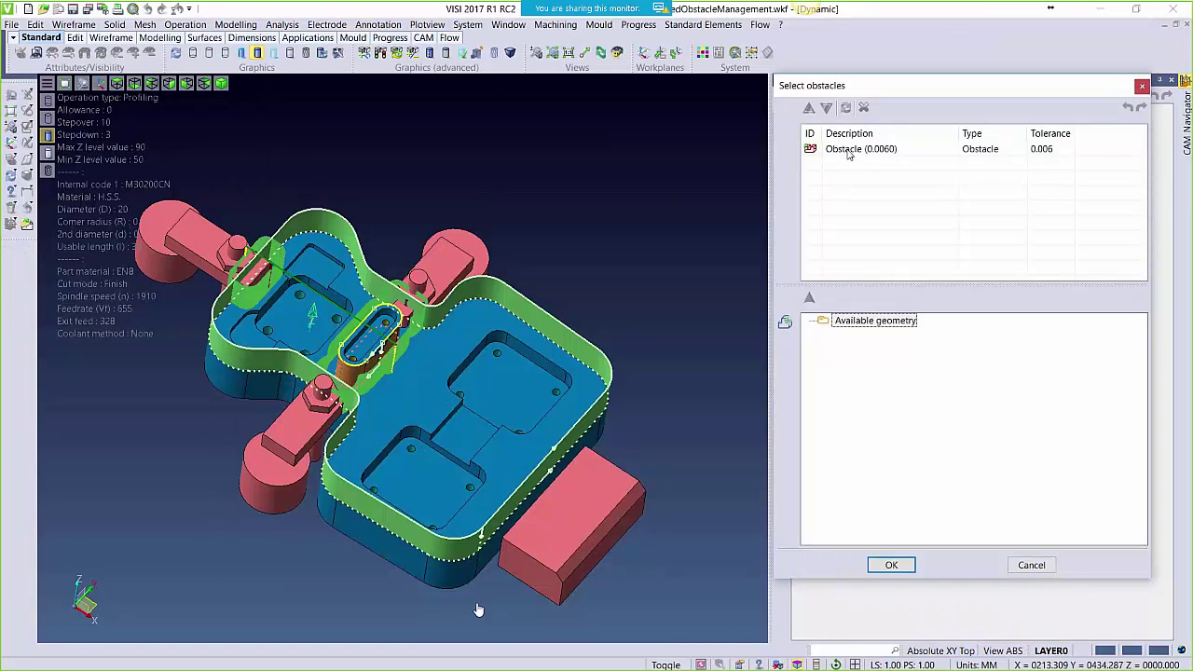
click(848, 150)
click(1032, 565)
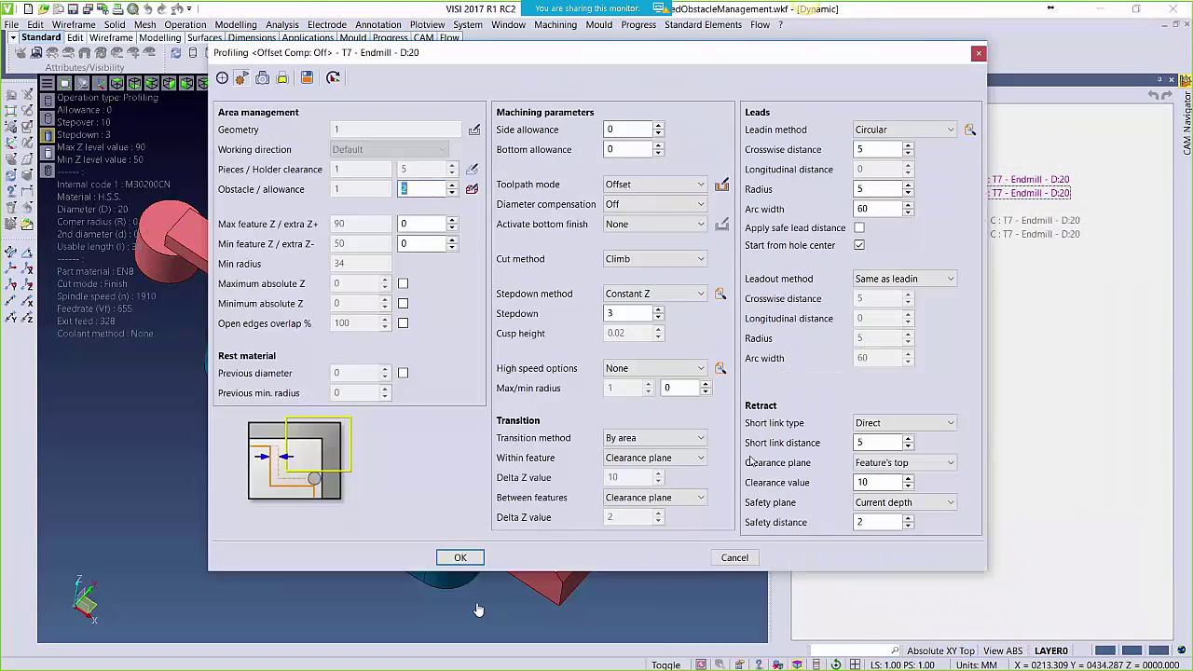
click(735, 557)
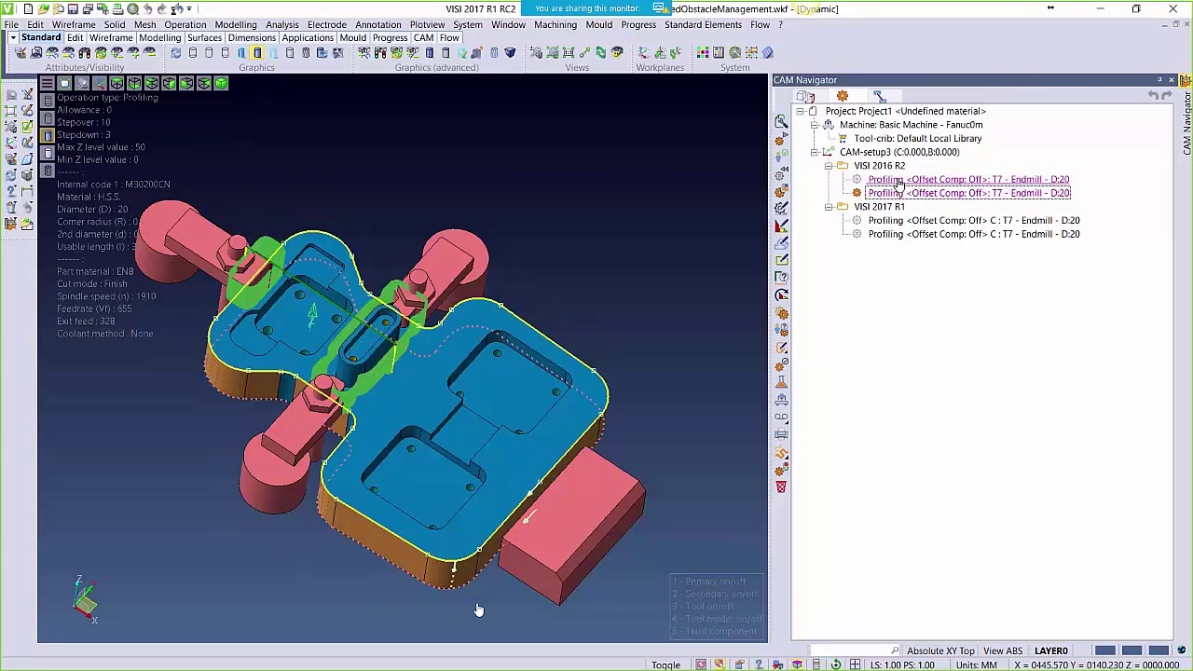
Duplicate both T7 Endmill D:20 Profiling operations of the VISI 2016 R2 group within CAM-setup3
click(900, 180)
shift+click(900, 194)
right_click(900, 193)
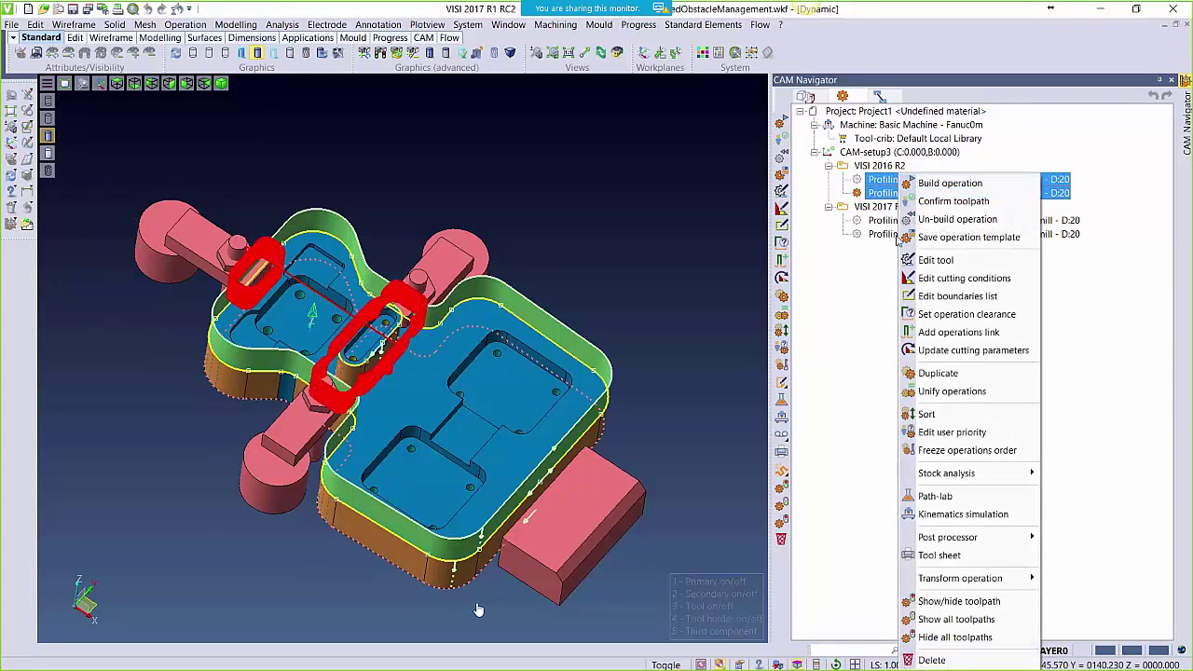
click(923, 370)
click(299, 188)
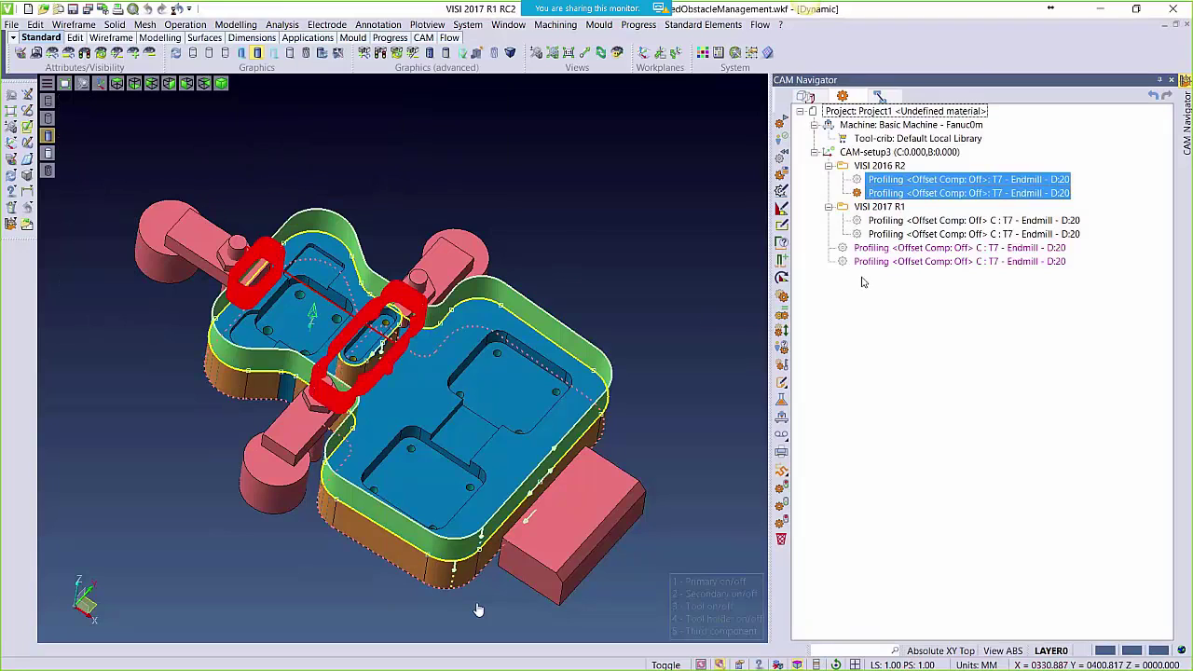
Build the two duplicated T7 Endmill D:20 Profiling operations and examine each toolpath around the clamps
right_click(884, 252)
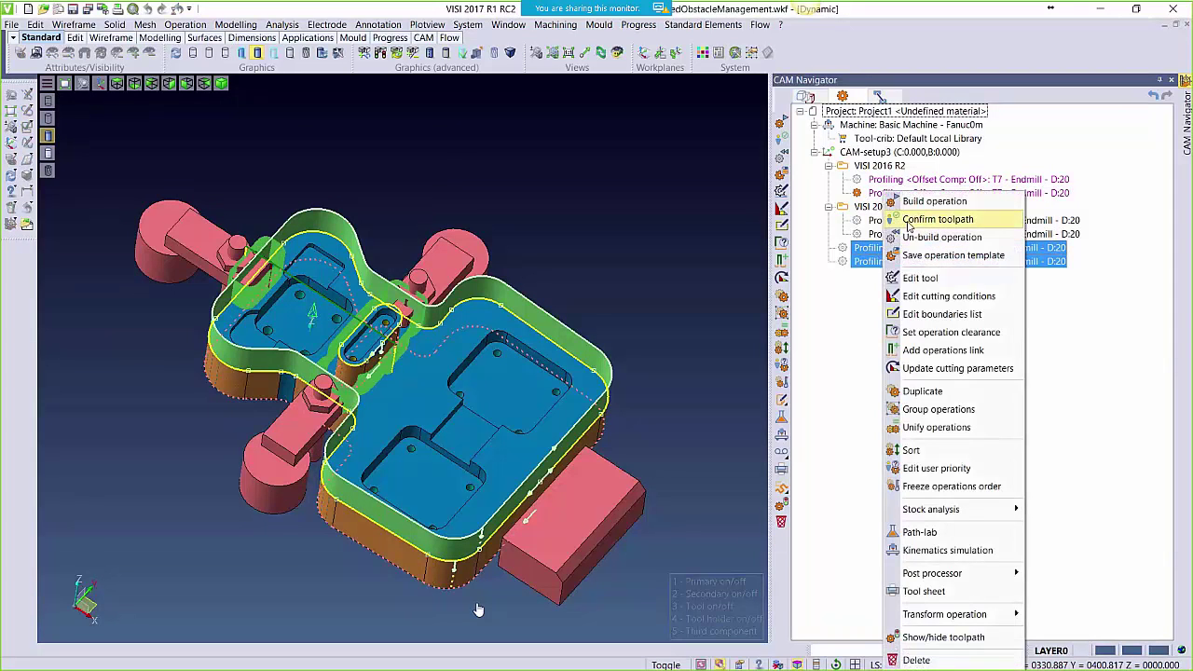
click(895, 197)
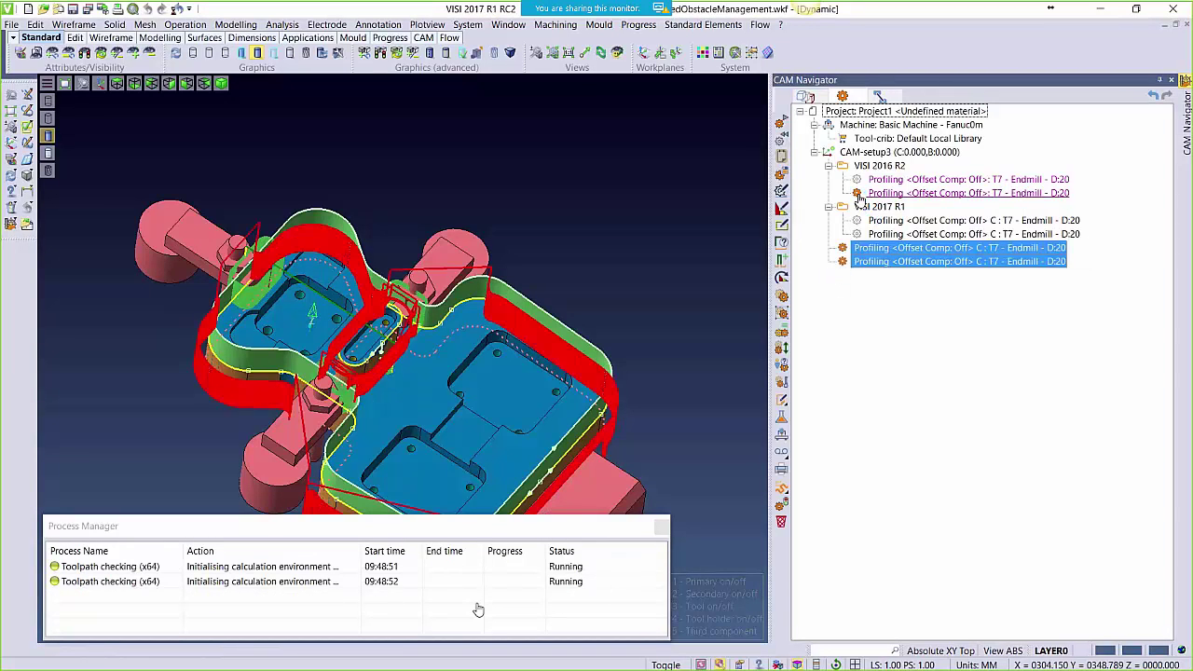
click(882, 250)
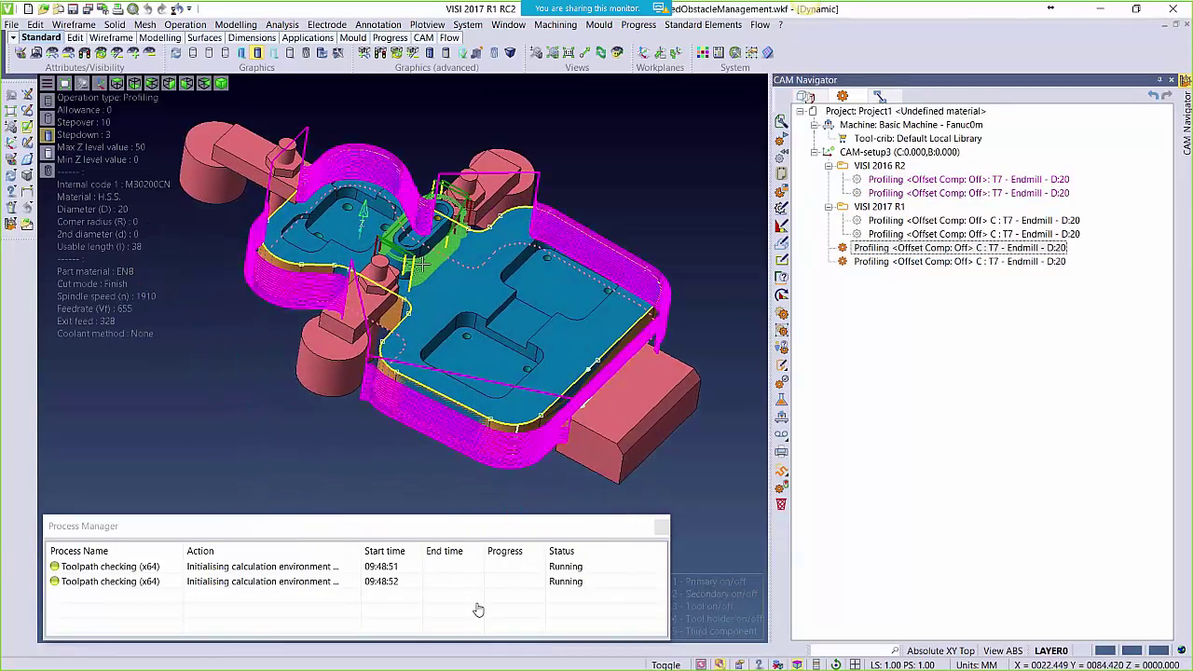
scroll(370, 377, down, 10)
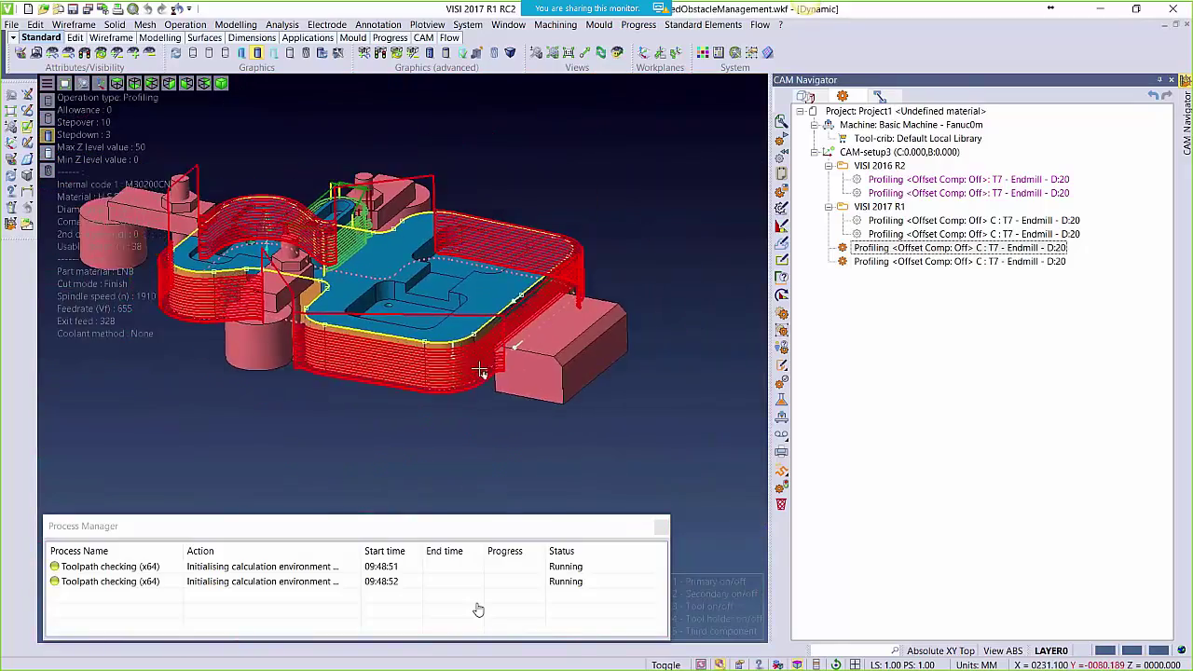
click(872, 262)
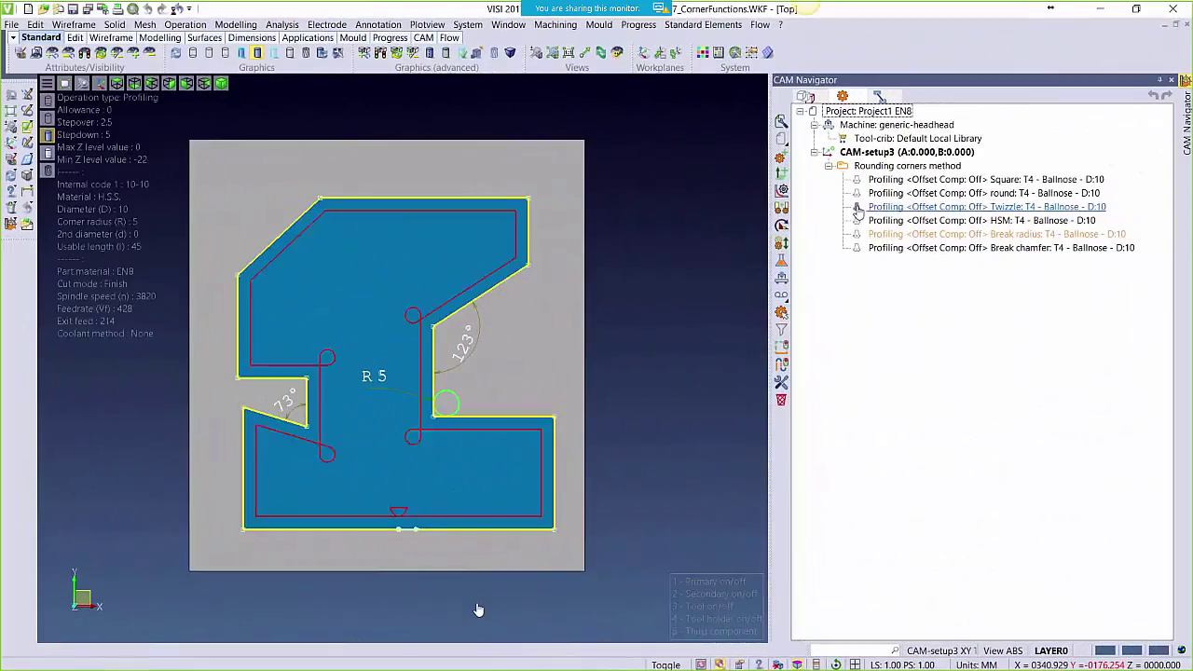
Show only the Square Profiling operation's toolpath and review its rounding corners properties without changing the parameters
click(856, 208)
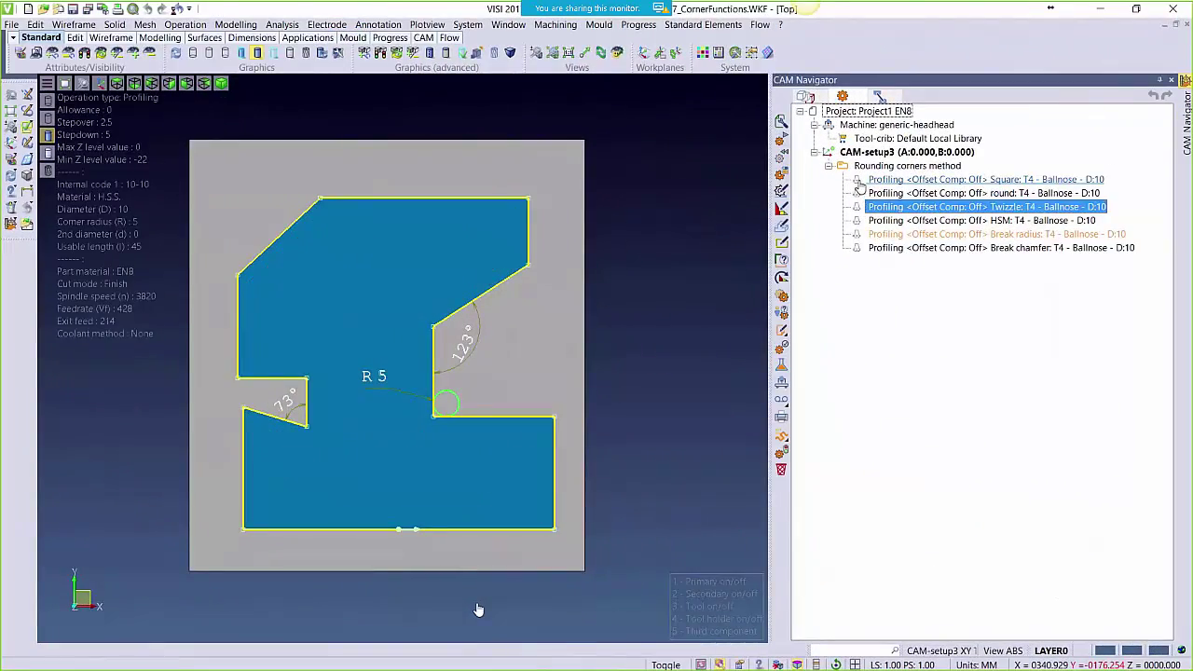
click(859, 181)
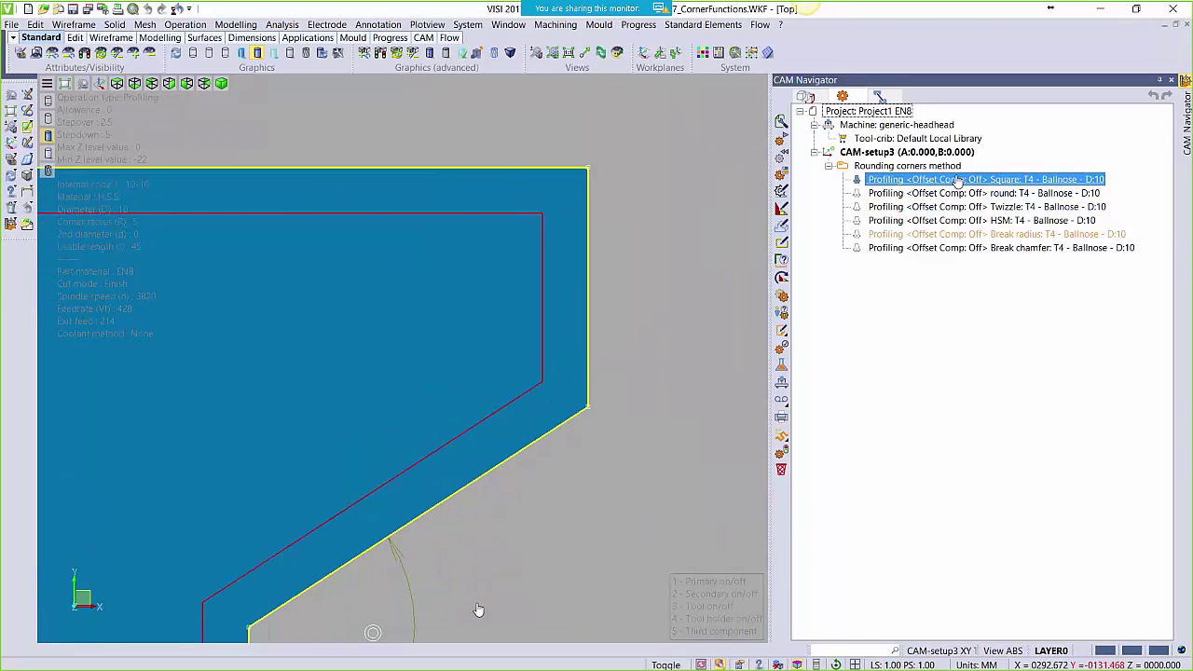
double_click(957, 181)
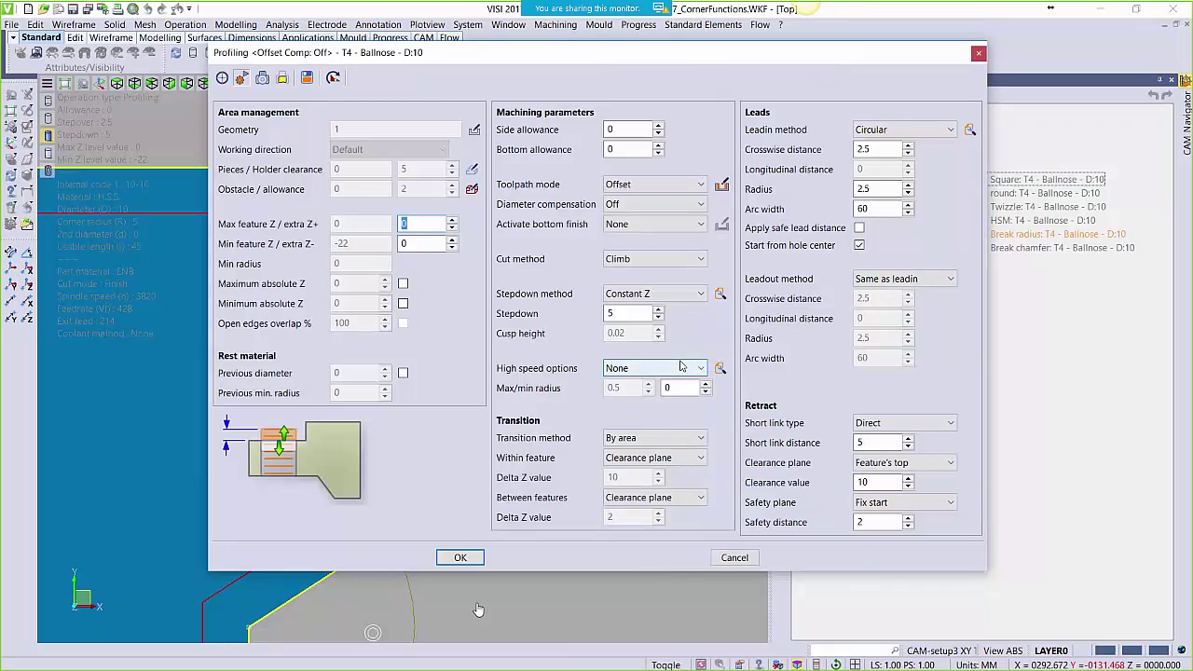
click(721, 369)
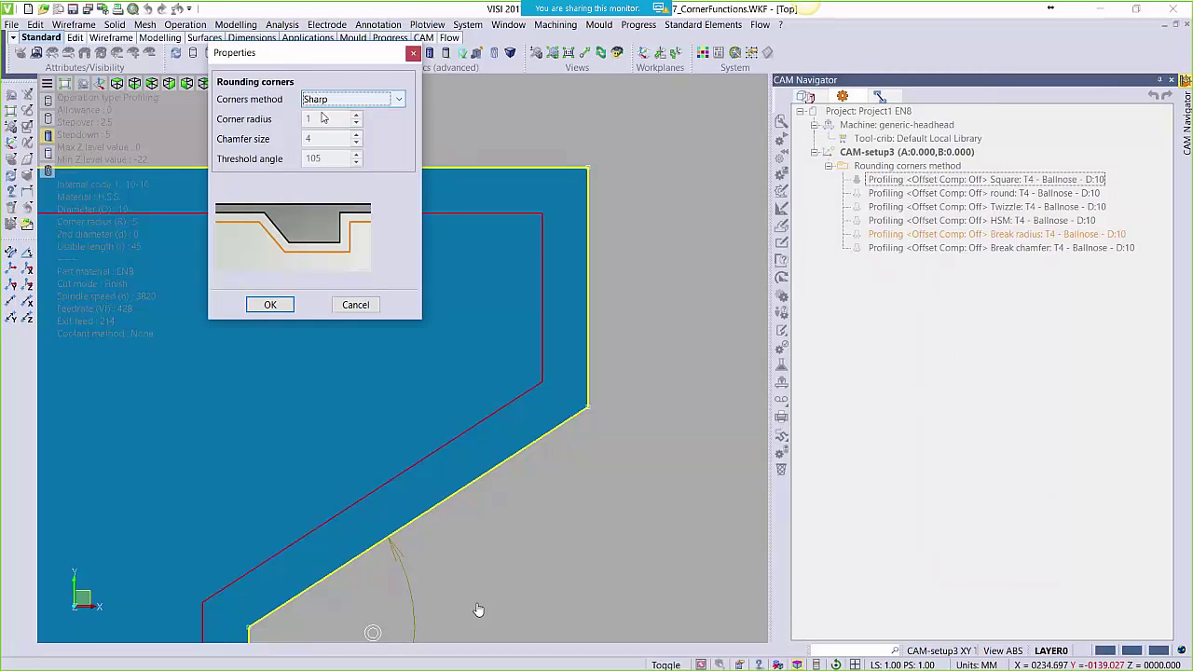
click(357, 304)
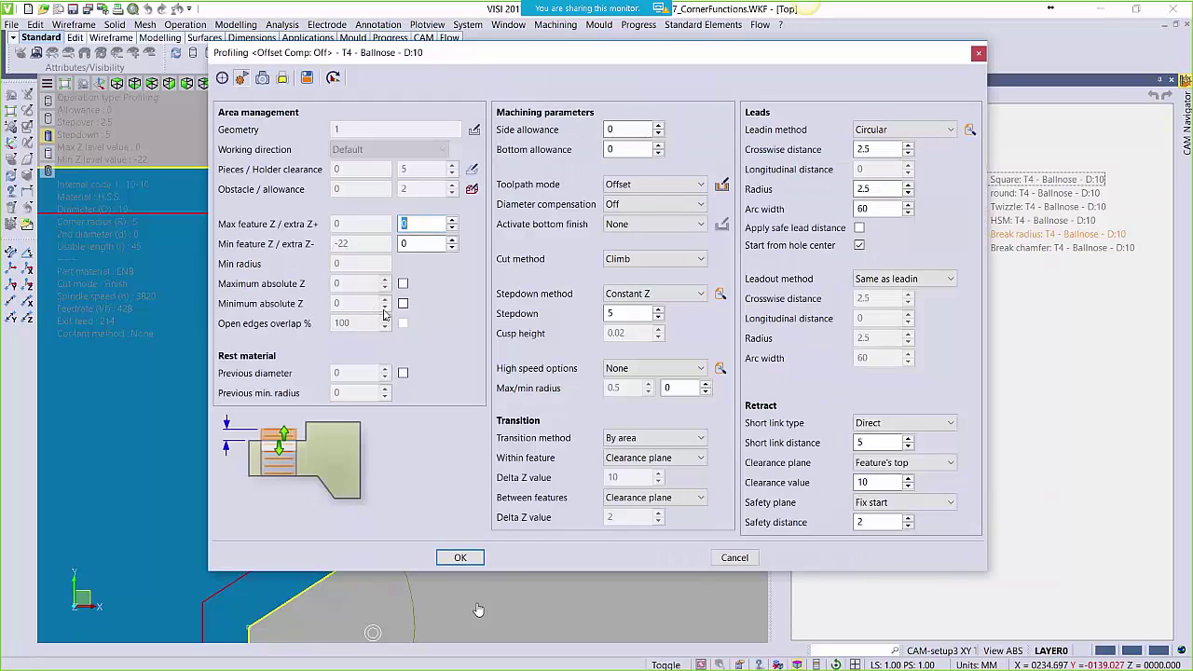
click(745, 564)
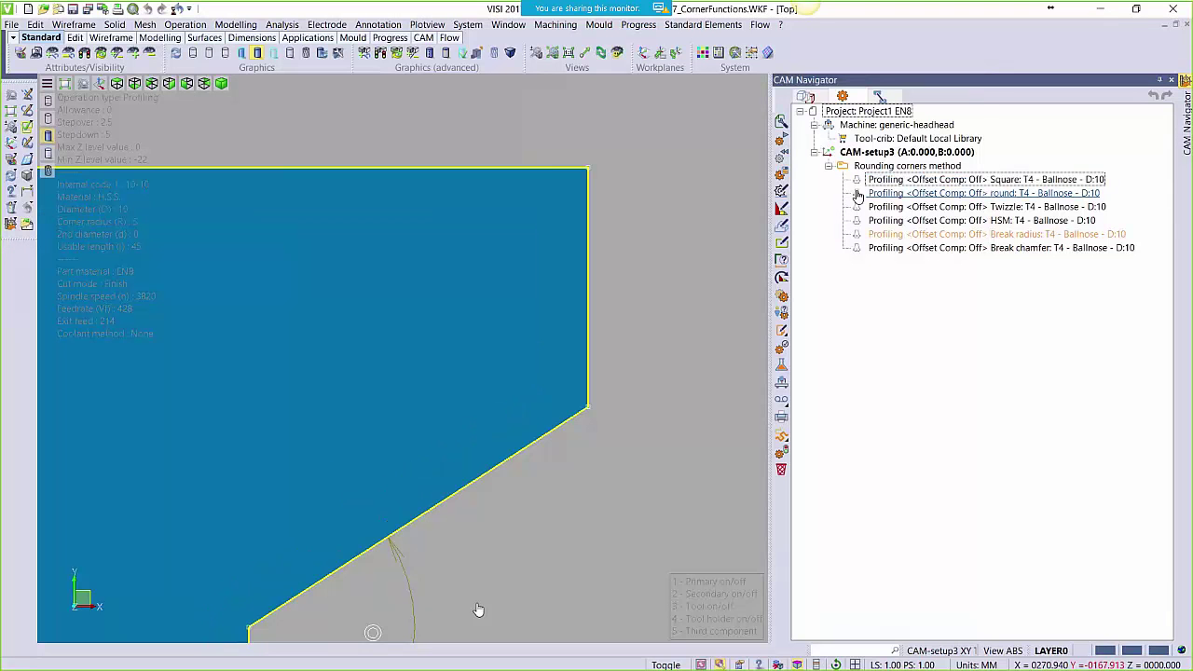
Compare the round operation's toolpath with the Square one at the 123° corner and check its rounding corners properties, leaving them as they are
click(858, 194)
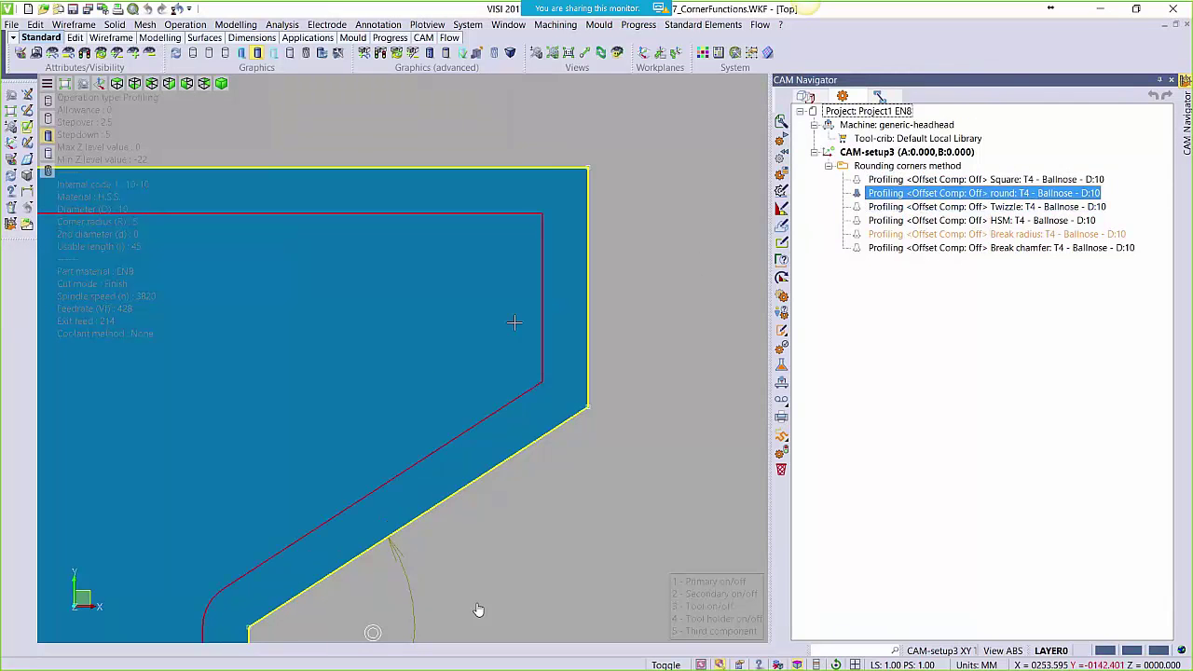
middle_drag(514, 323, 606, 240)
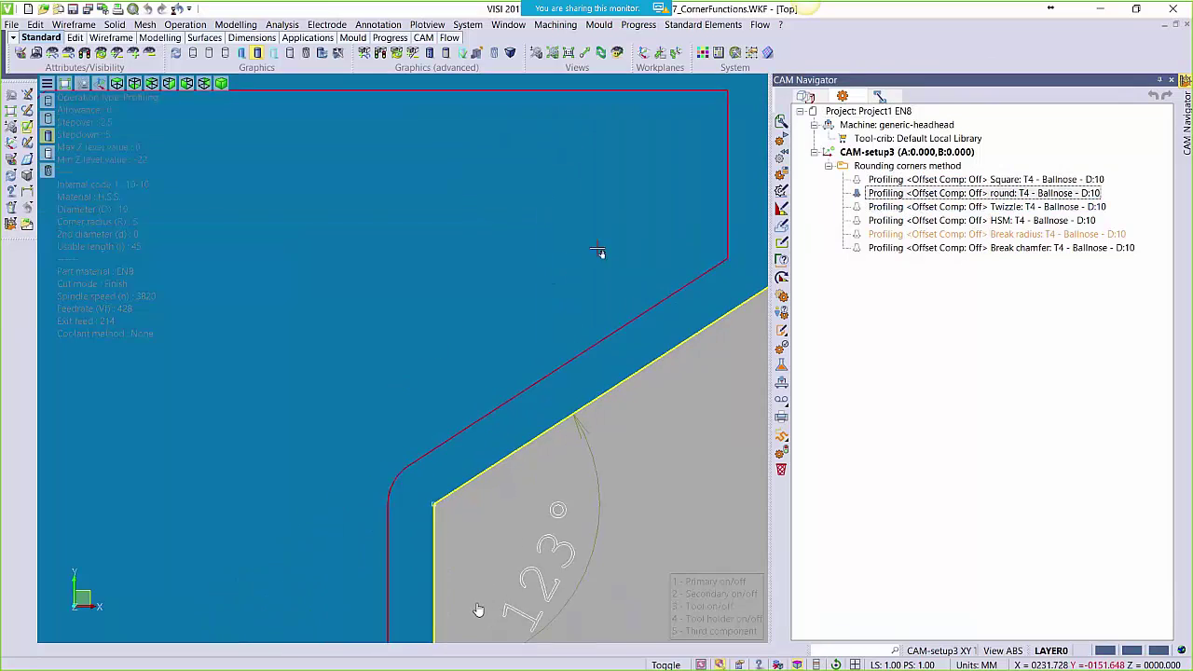
click(859, 181)
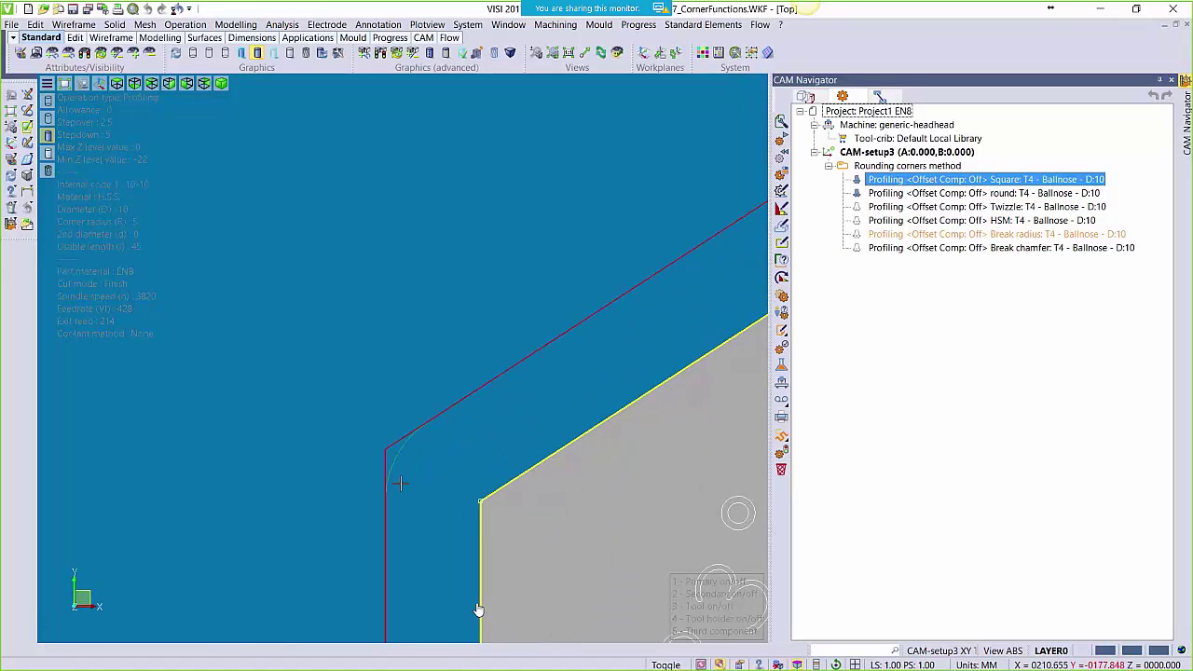
double_click(902, 193)
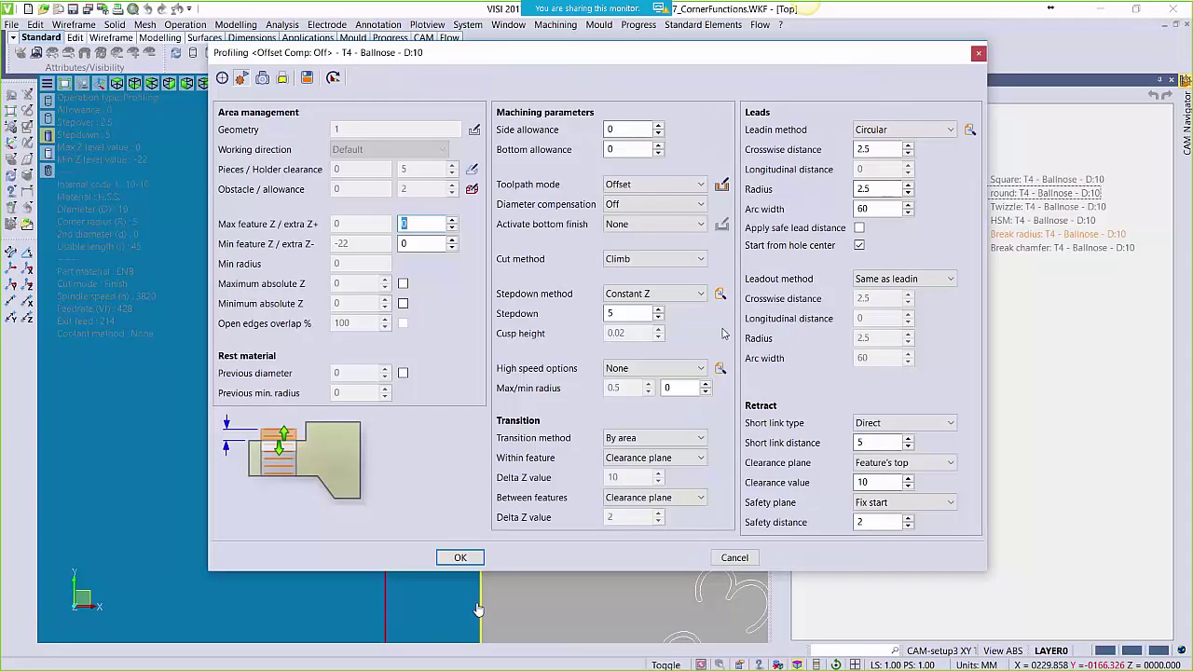
click(721, 368)
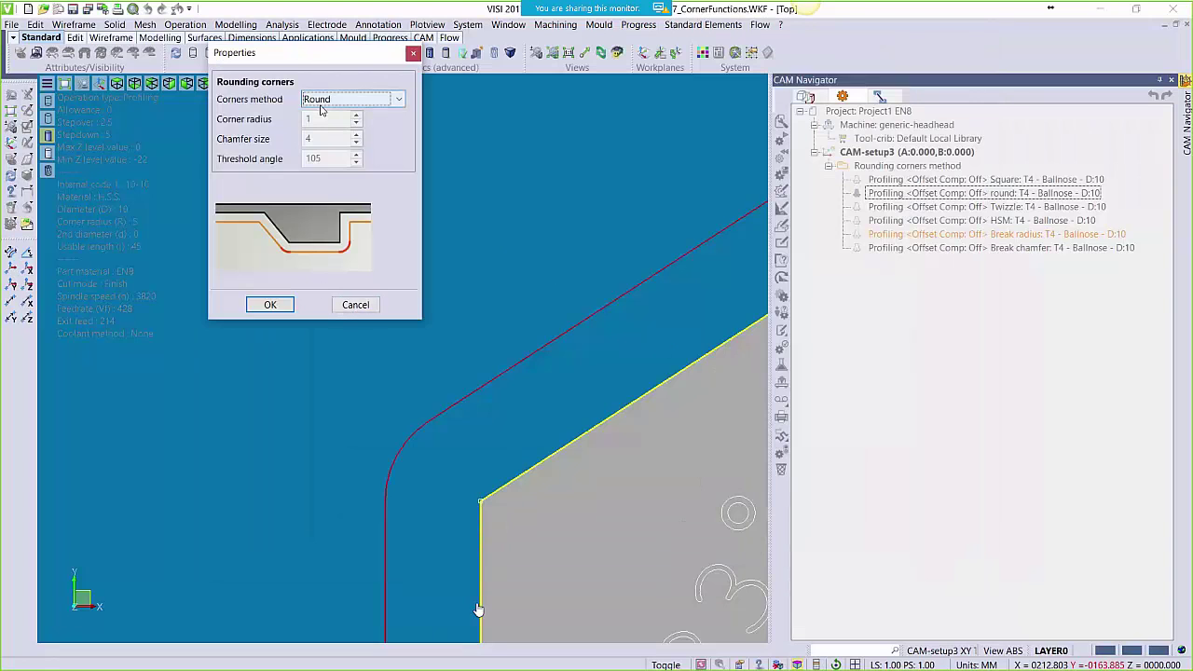
click(343, 308)
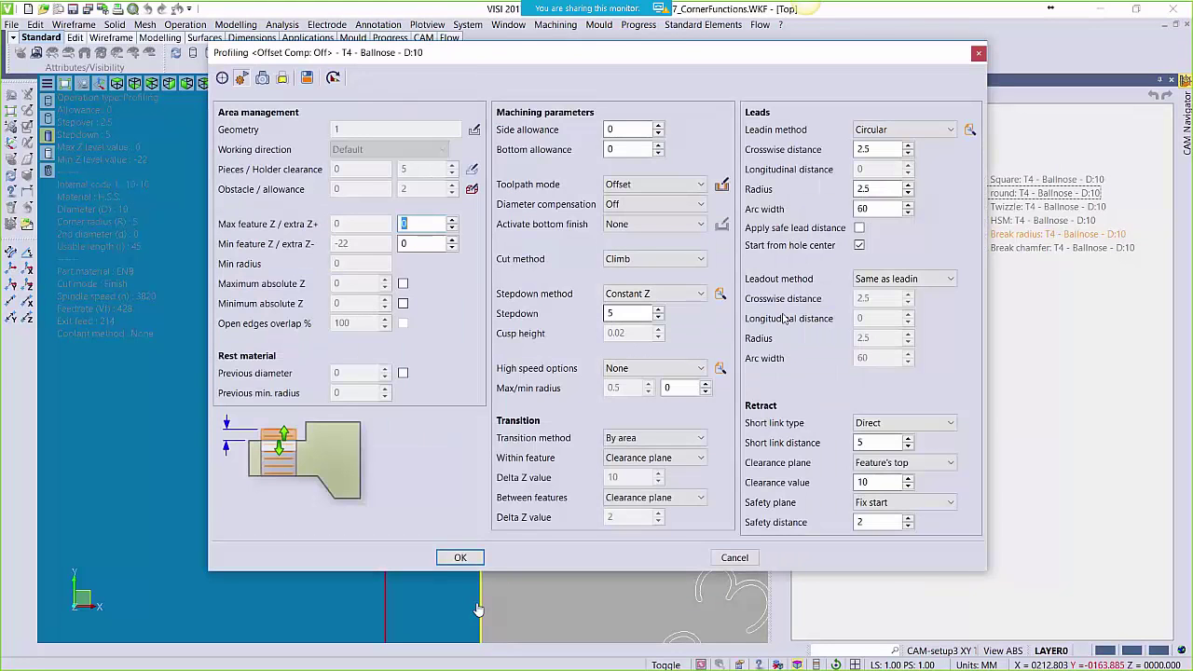
click(734, 557)
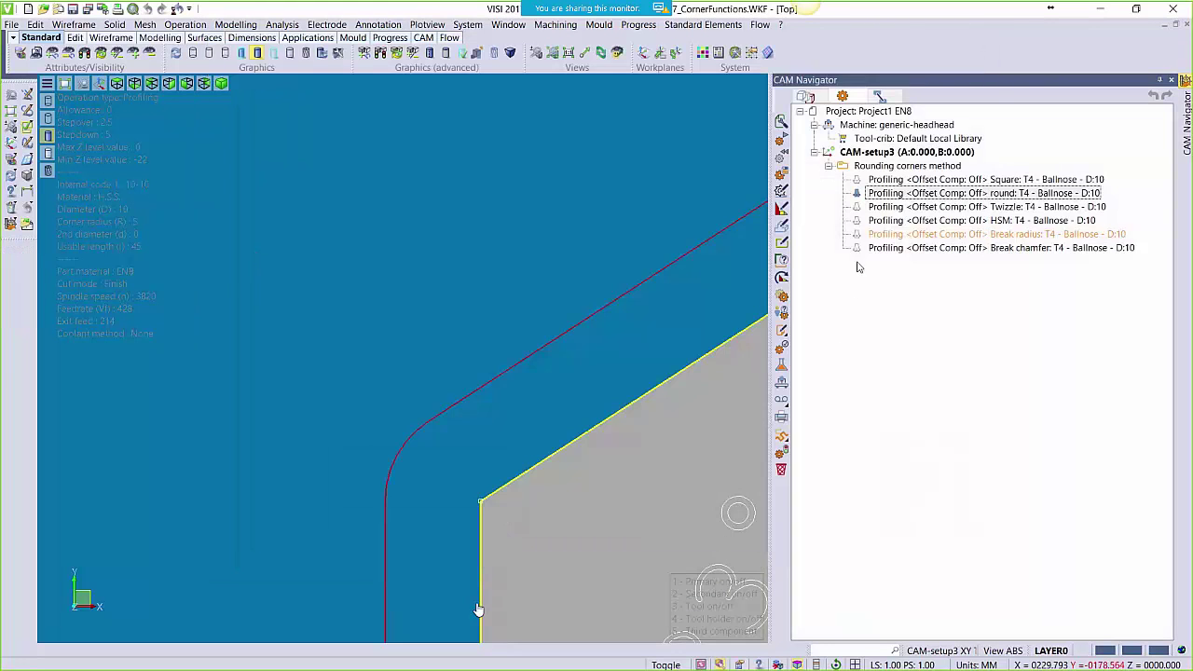
click(860, 195)
Display the Twizzle operation's toolpath and inspect its corners method and corner radius, discarding any edits and hiding the path
click(870, 208)
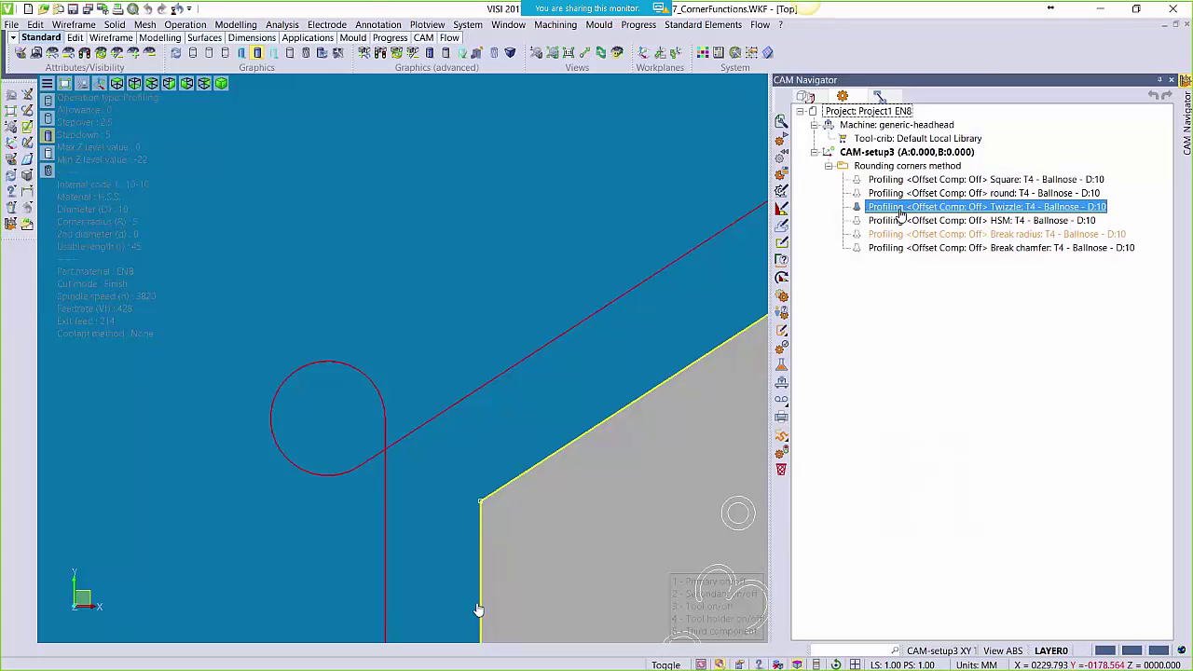
double_click(901, 213)
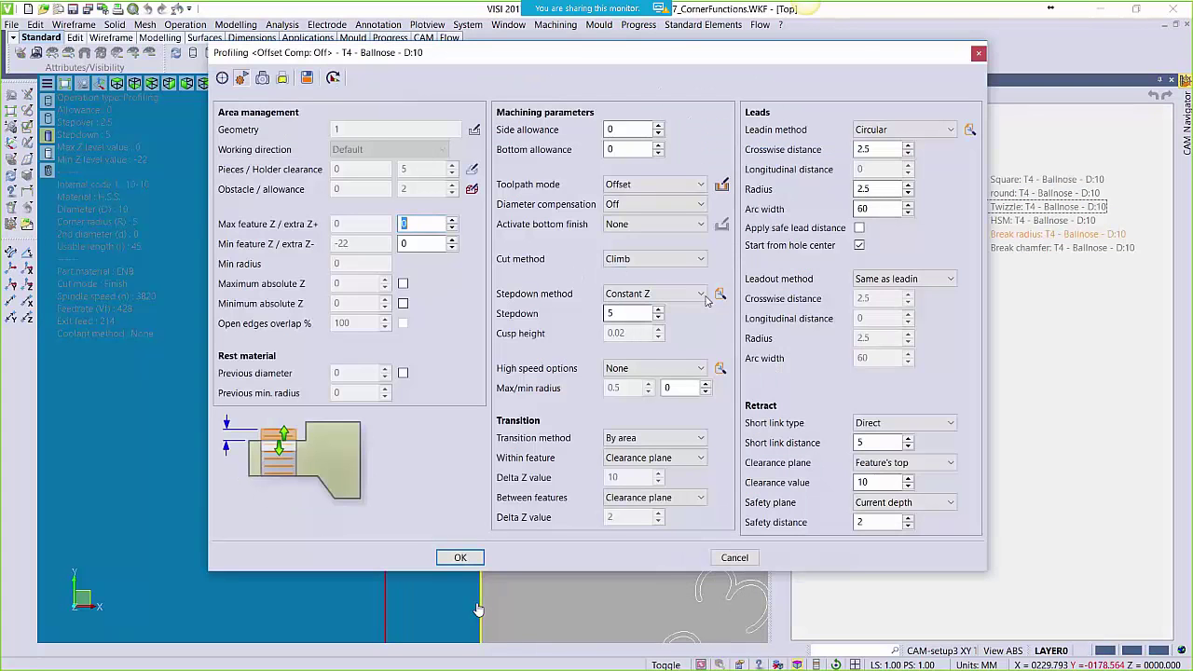
click(719, 368)
double_click(326, 119)
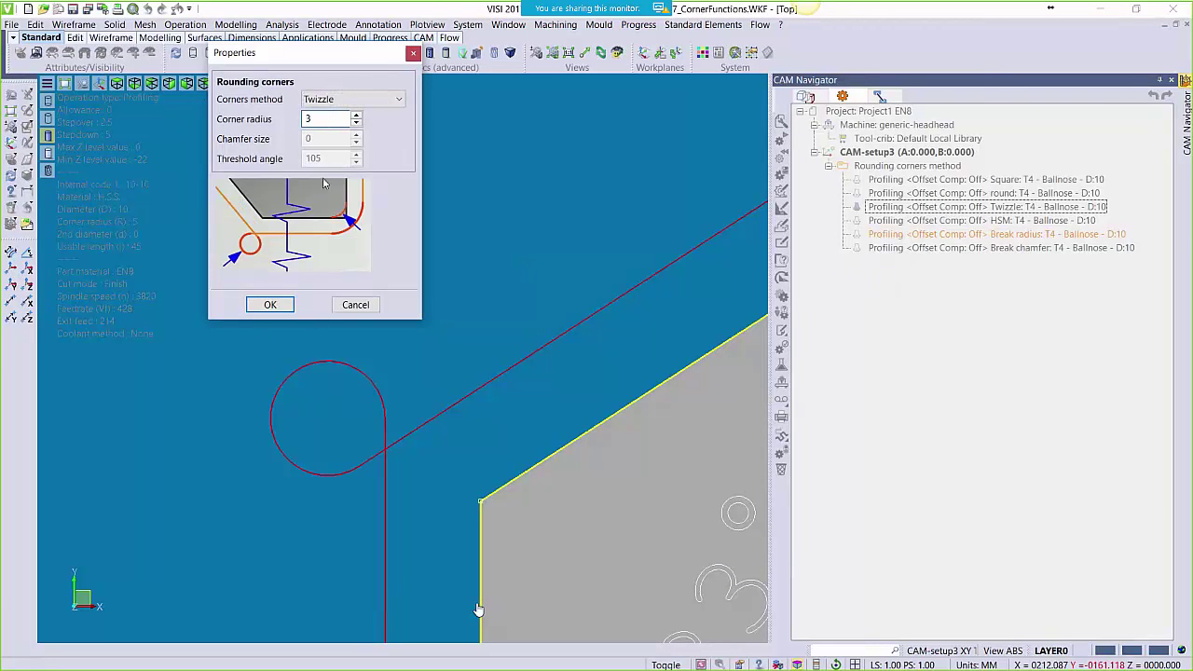
click(355, 305)
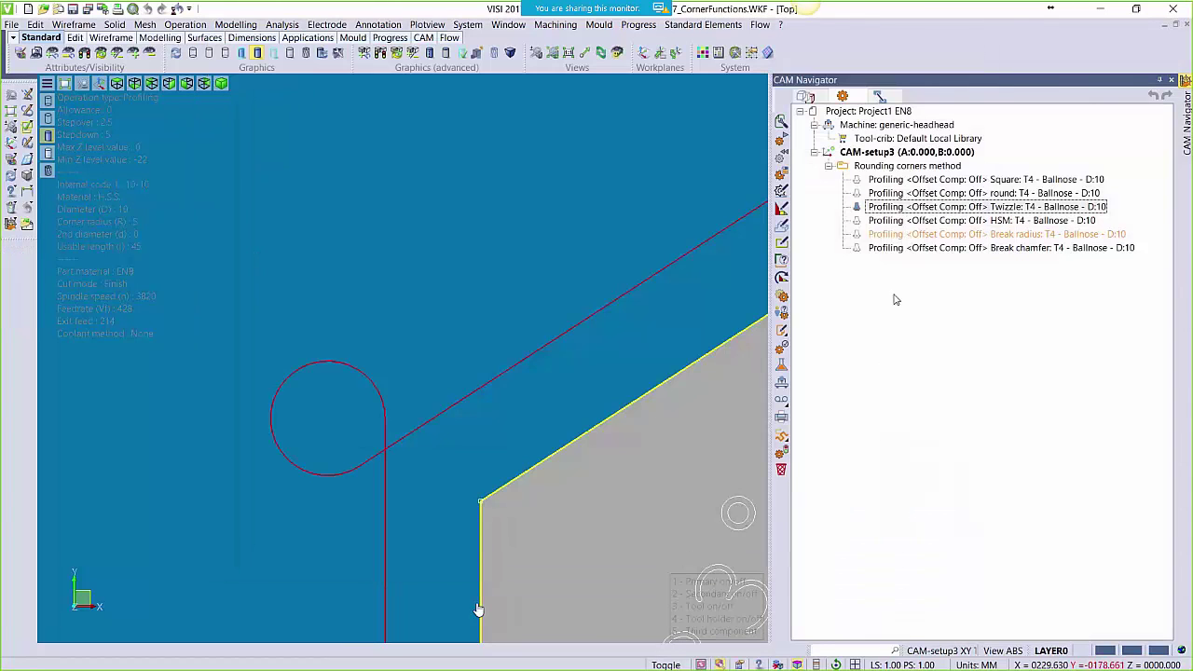
click(856, 207)
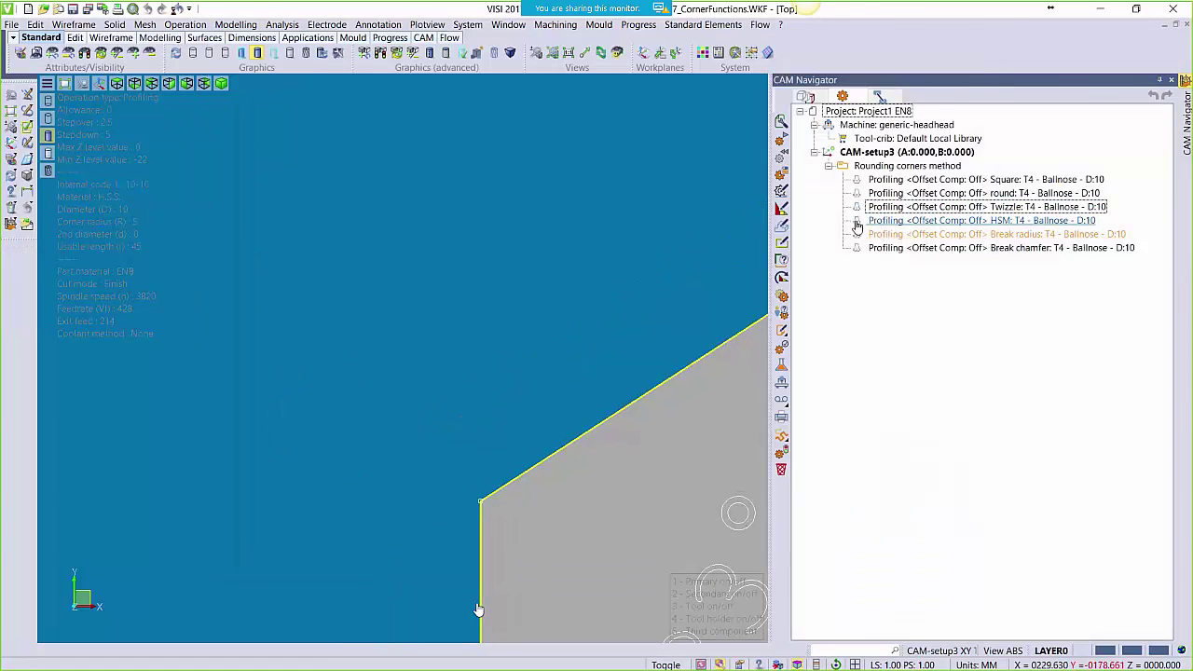
Display the HSM operation's toolpath and examine its rounding corners properties against the part's inner corners, without altering anything
click(856, 221)
double_click(916, 224)
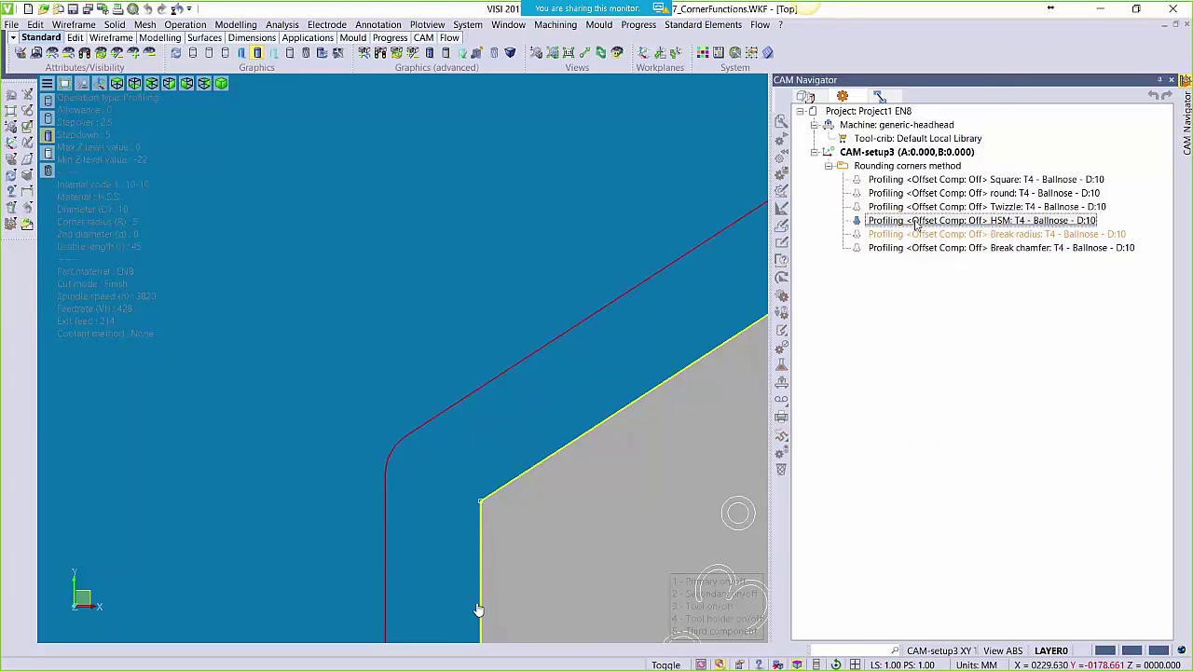
click(720, 369)
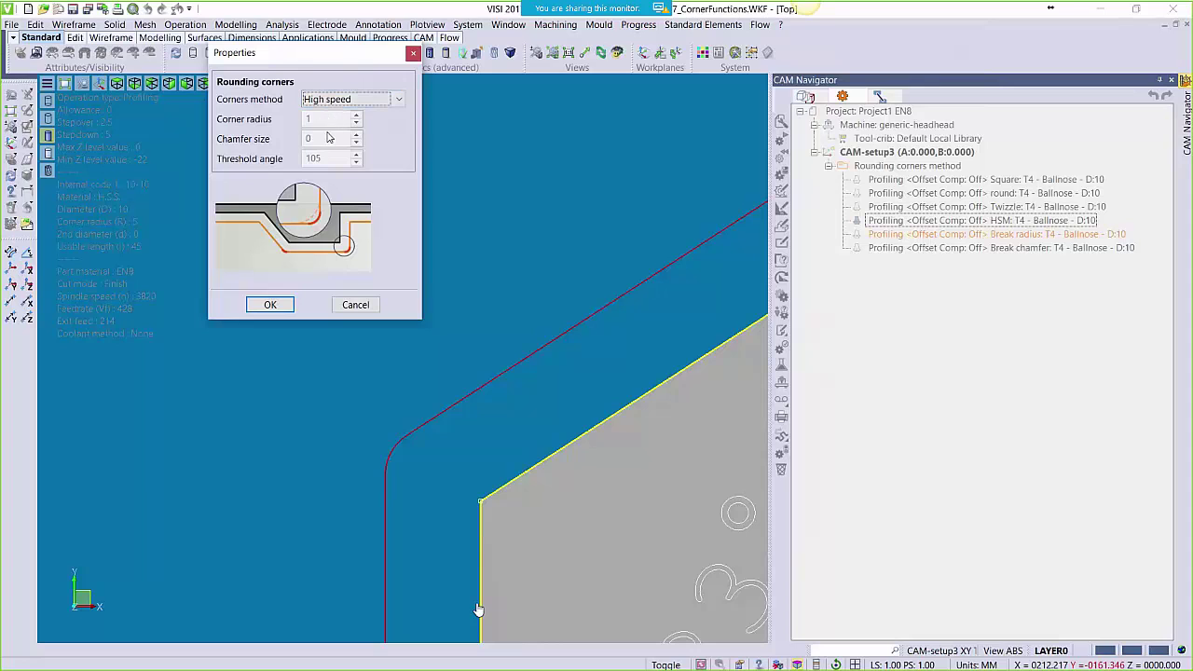
scroll(478, 610, down, 5)
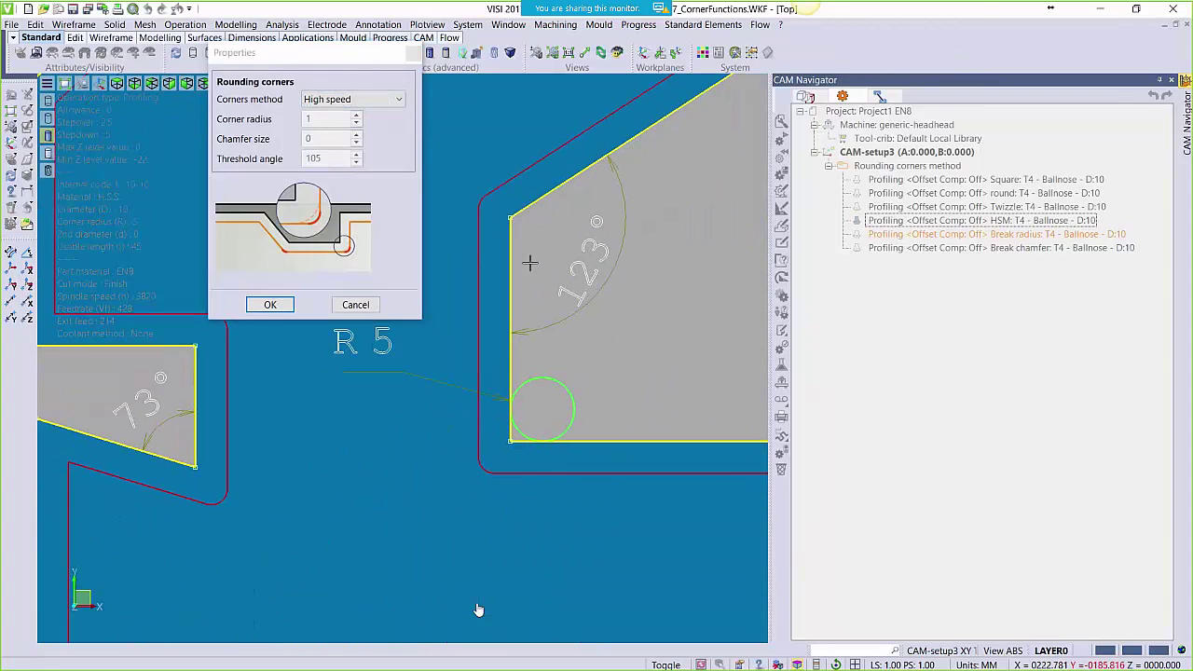
click(355, 305)
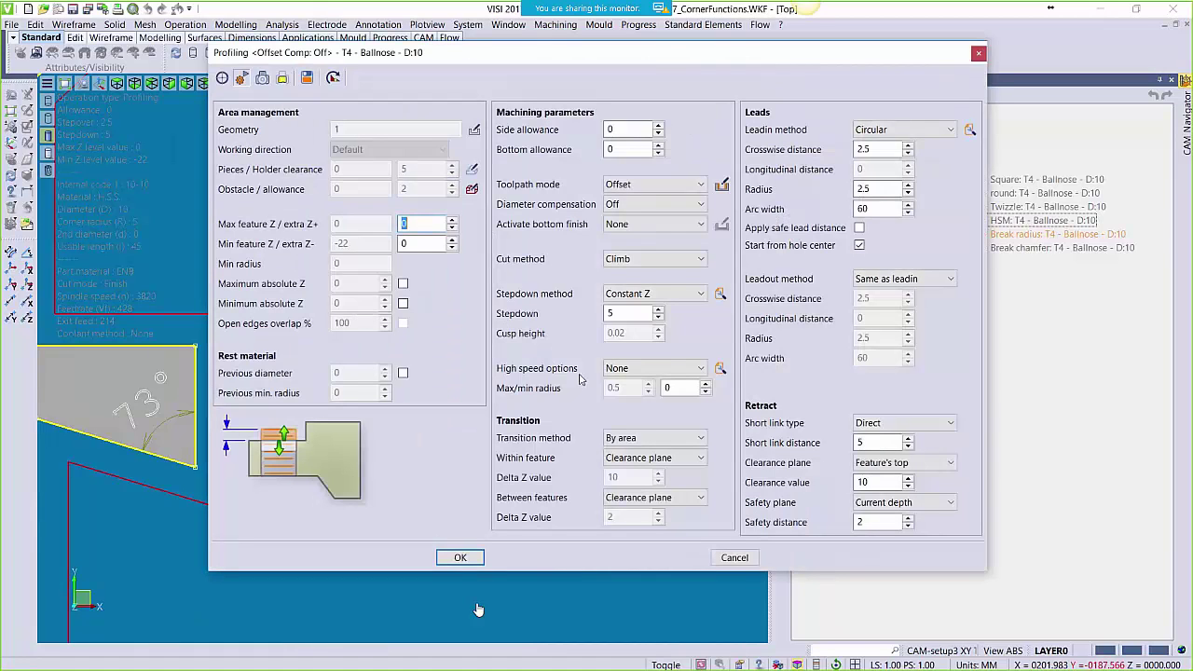
click(732, 558)
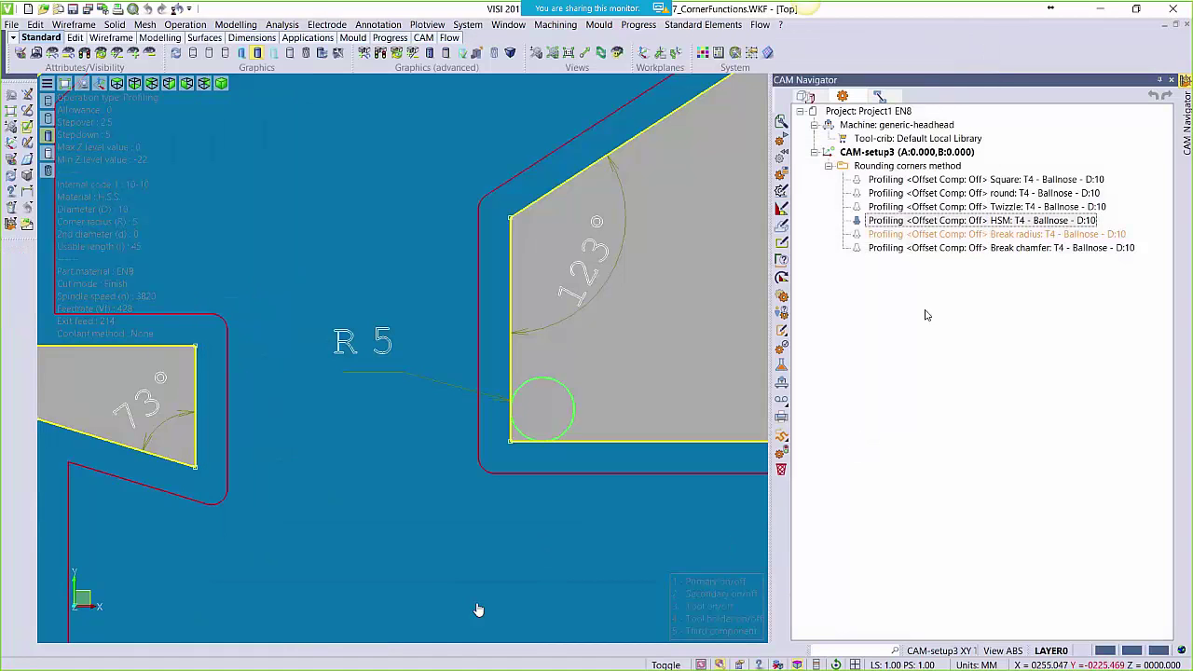
Overlay the round and HSM toolpaths and compare their corner shapes at the 123° corner, selecting each operation alternately
click(859, 180)
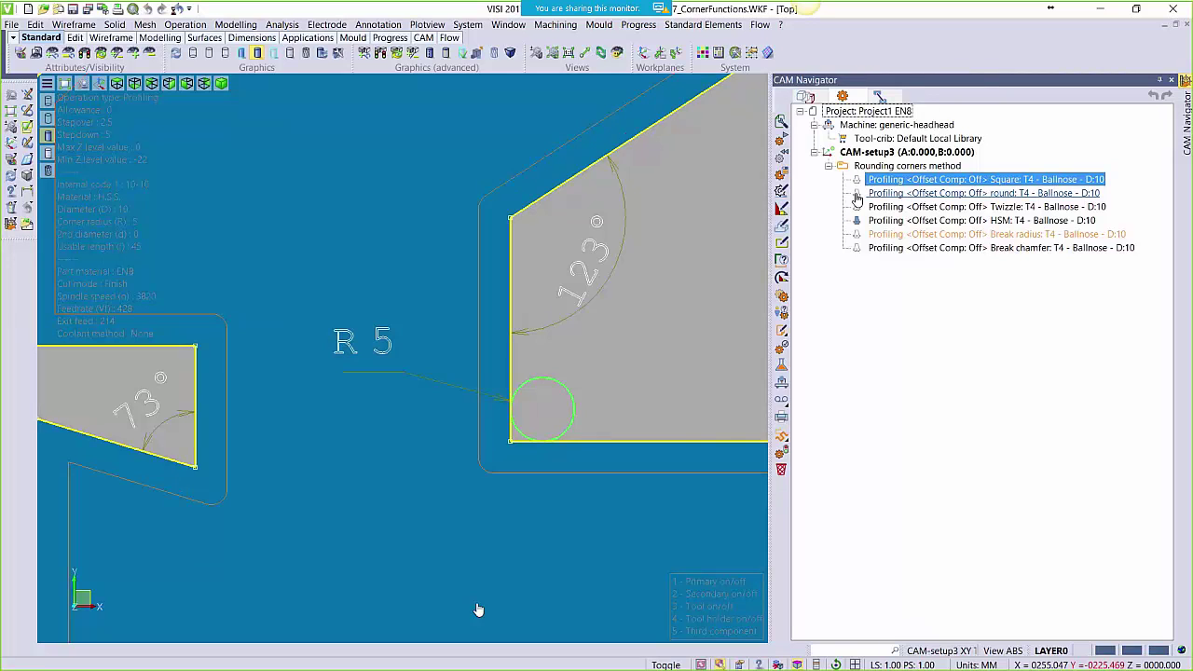
click(856, 196)
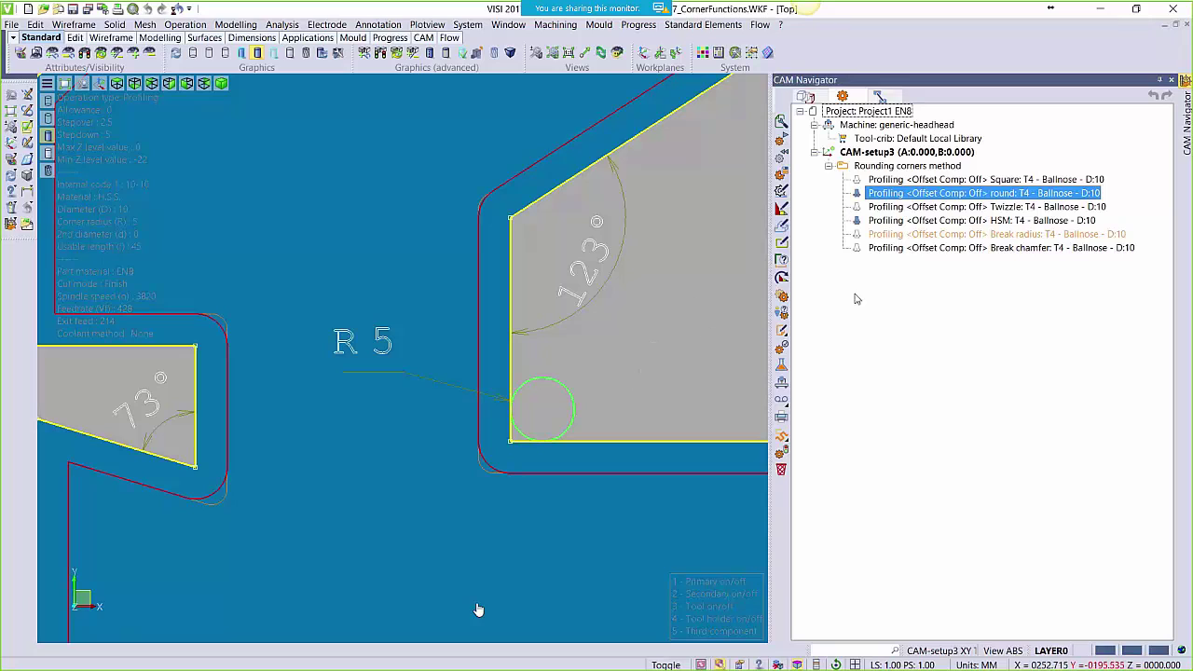
scroll(491, 207, up, 3)
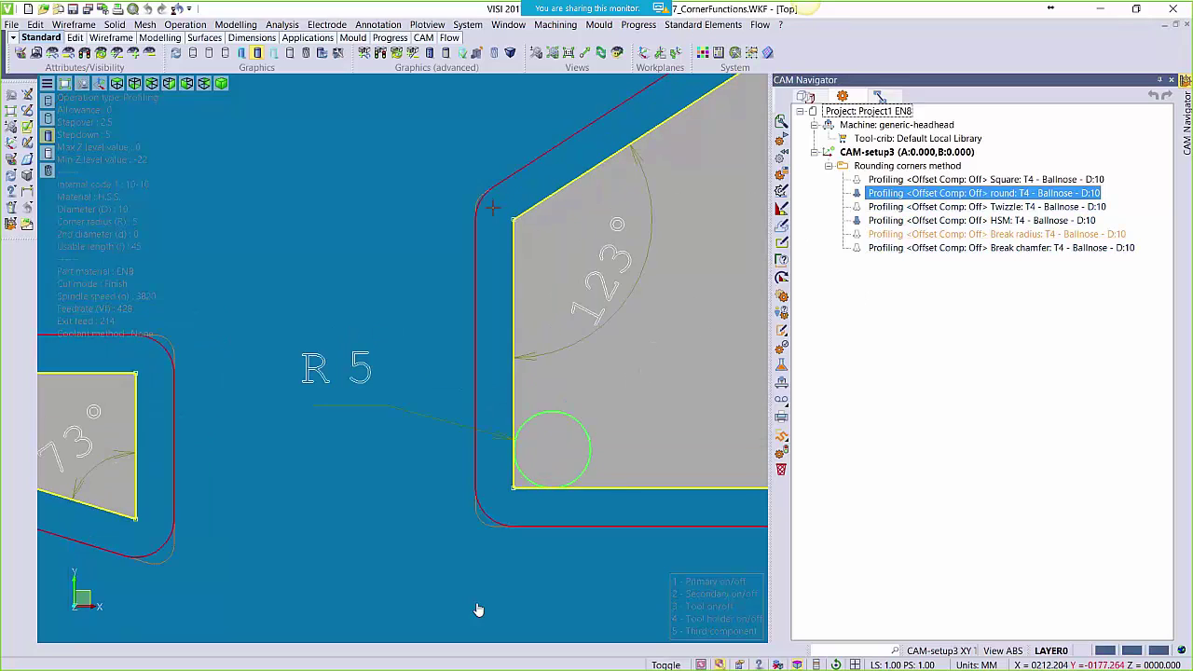
scroll(491, 207, up, 2)
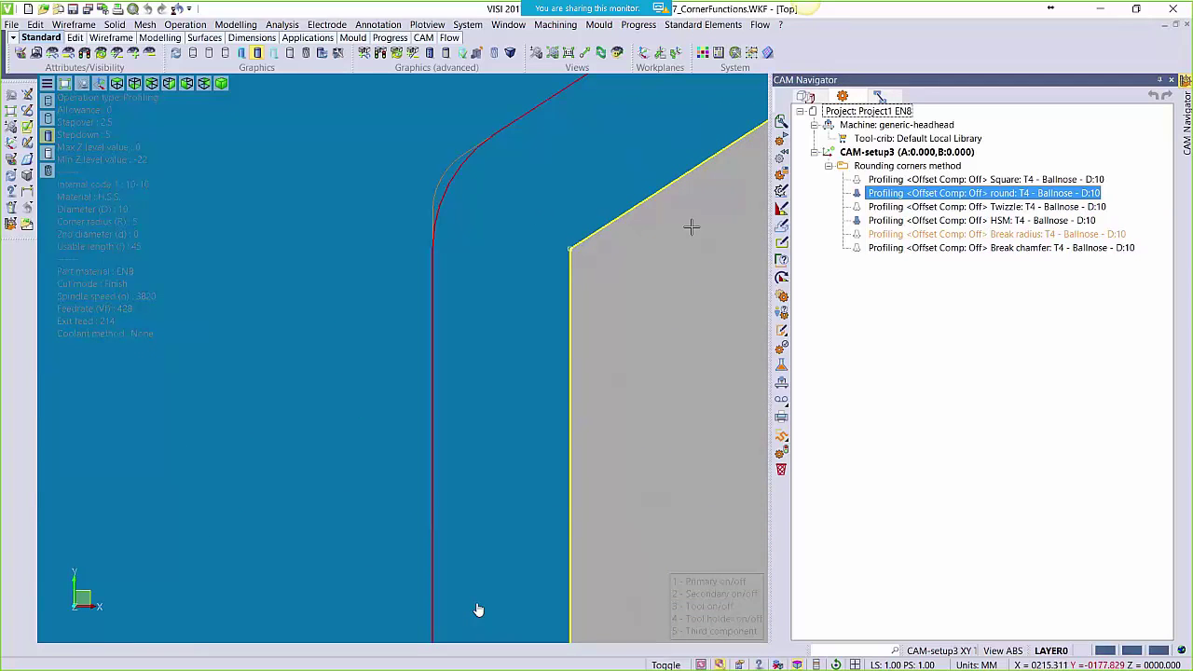
click(883, 225)
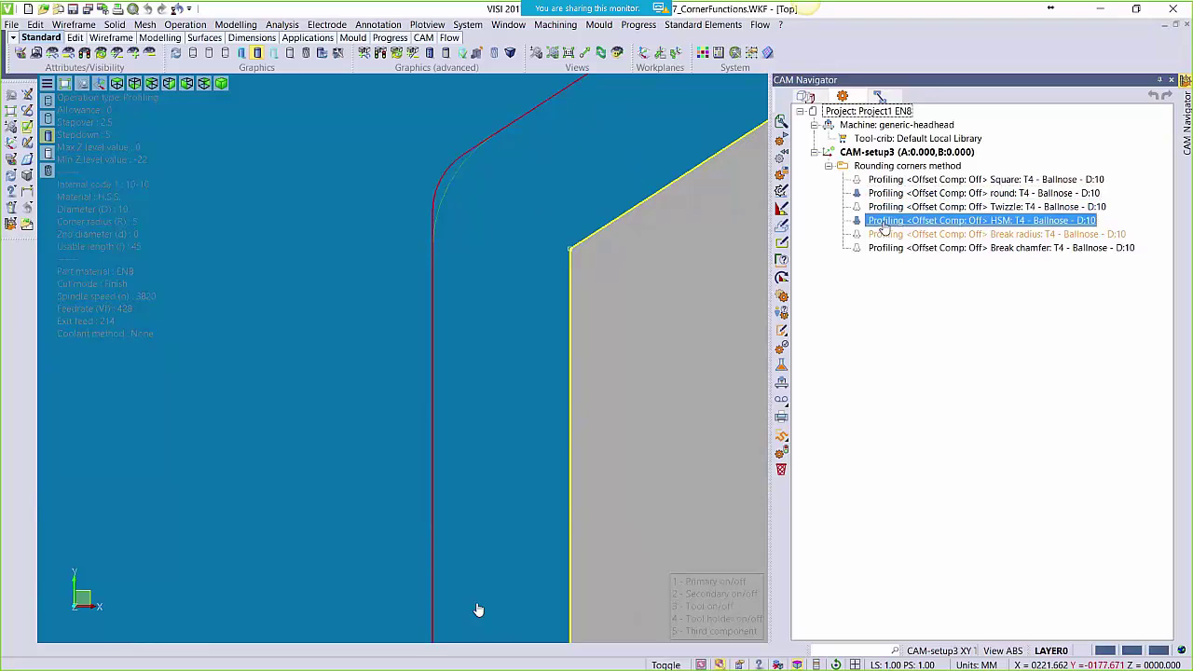
click(893, 195)
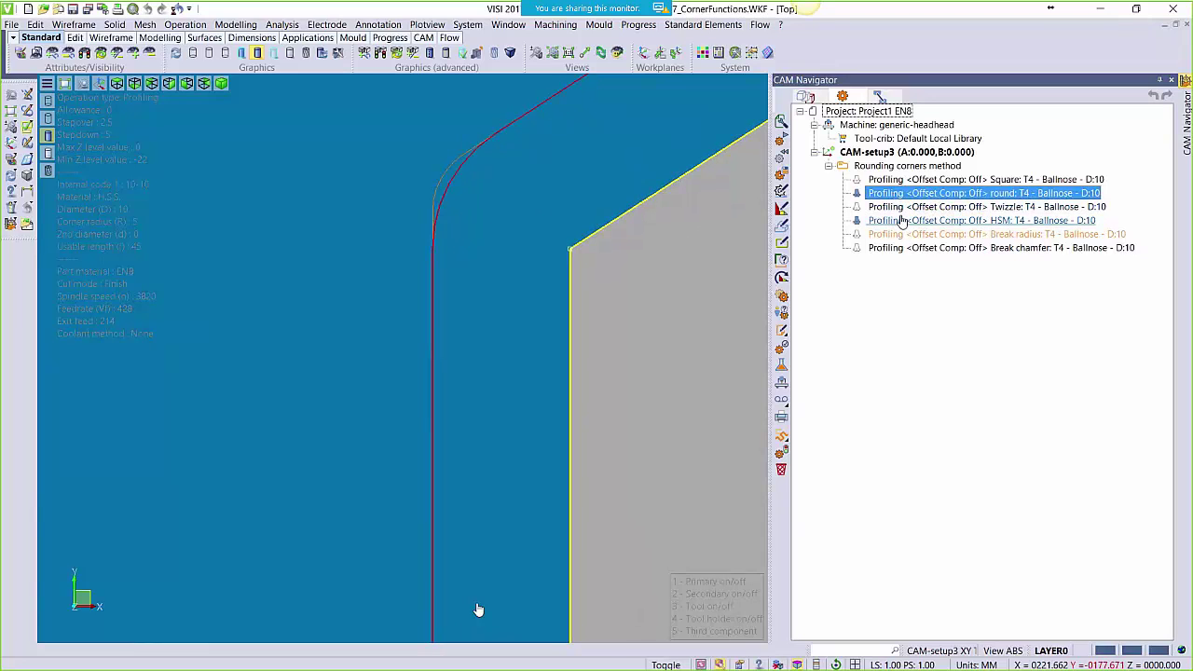
click(902, 220)
click(895, 192)
click(892, 221)
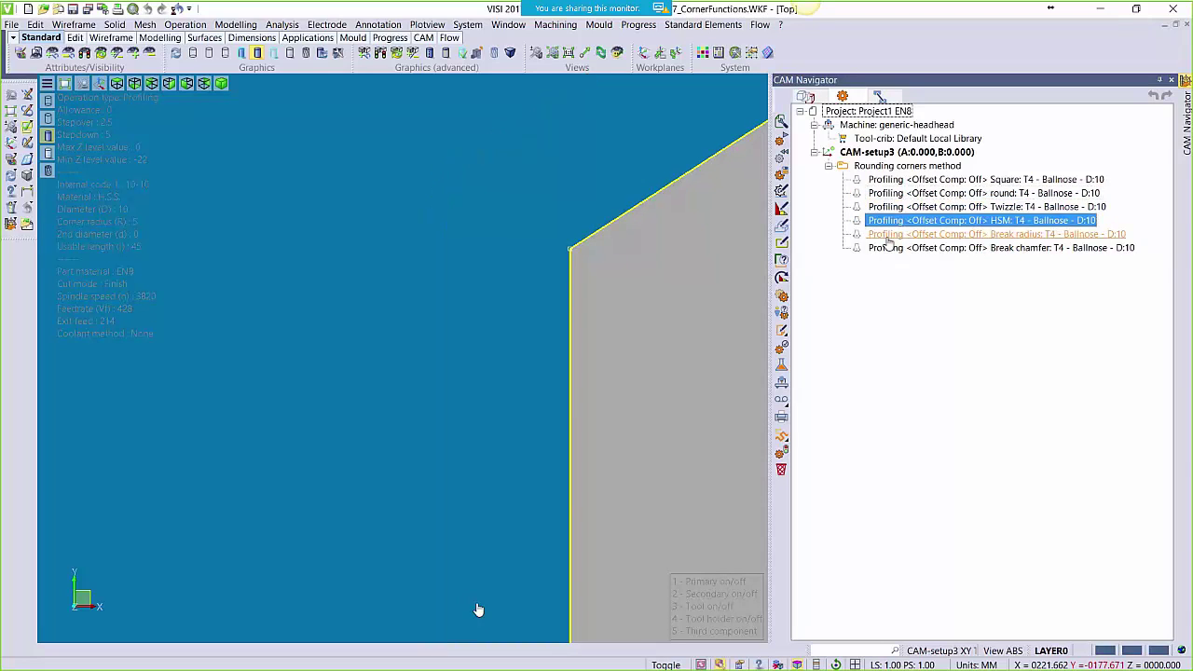
Review the Break radius operation's corner radius and threshold angle, and accept its rounding corners properties and parameters
double_click(892, 235)
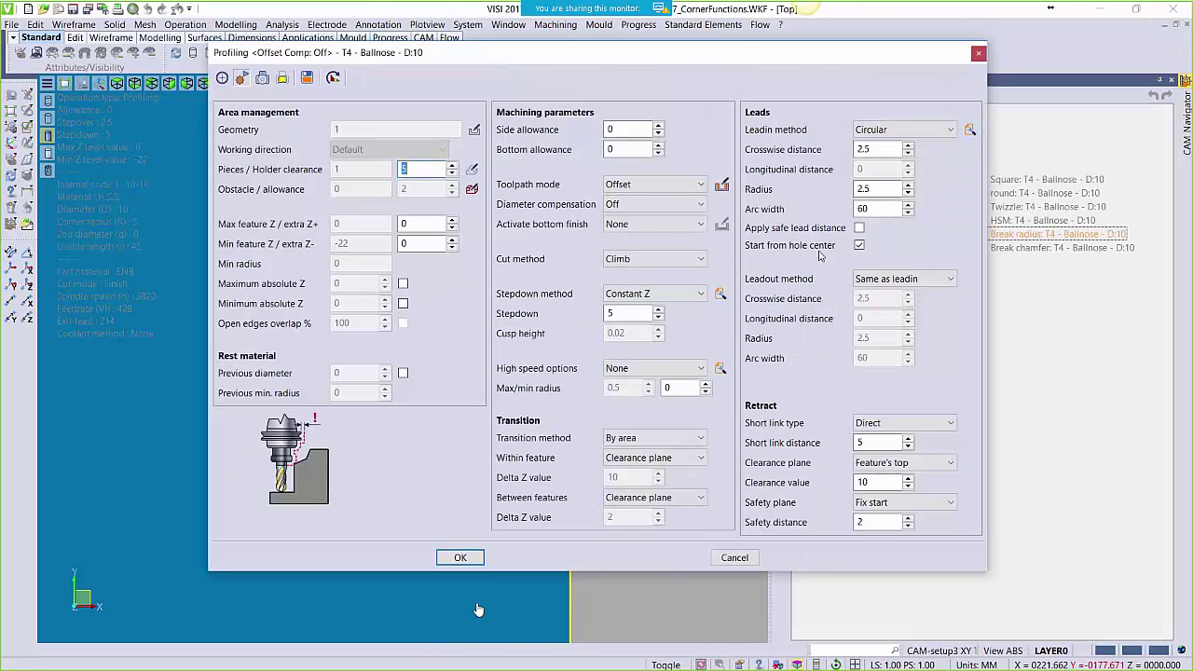
click(720, 368)
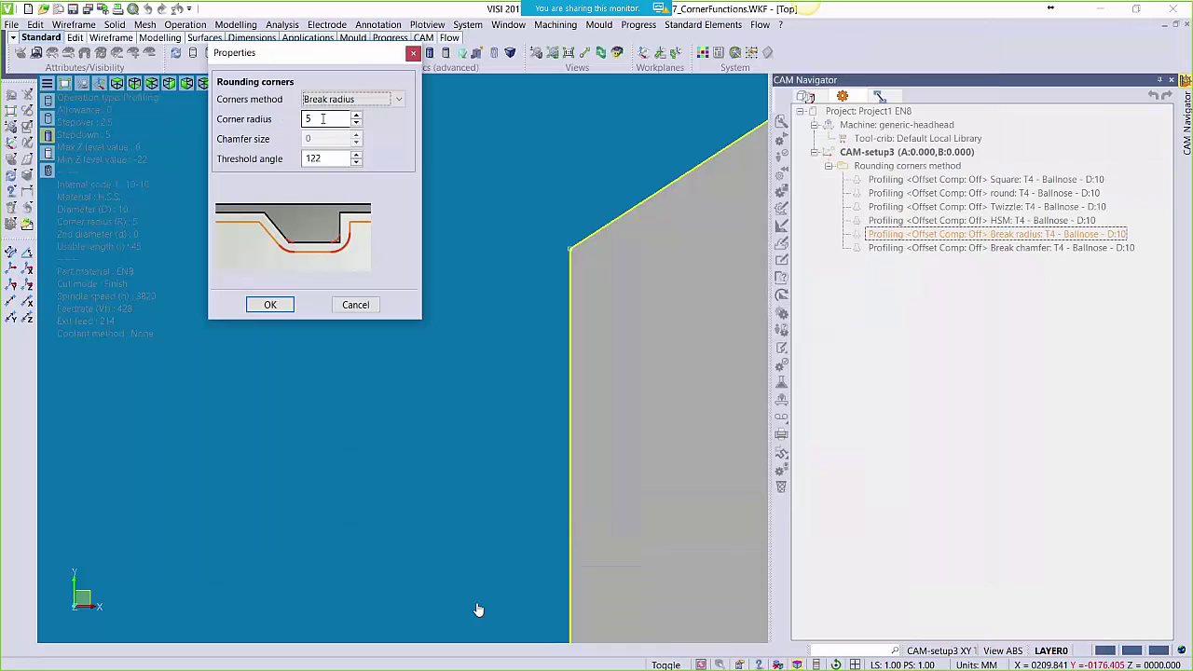
click(269, 305)
click(459, 557)
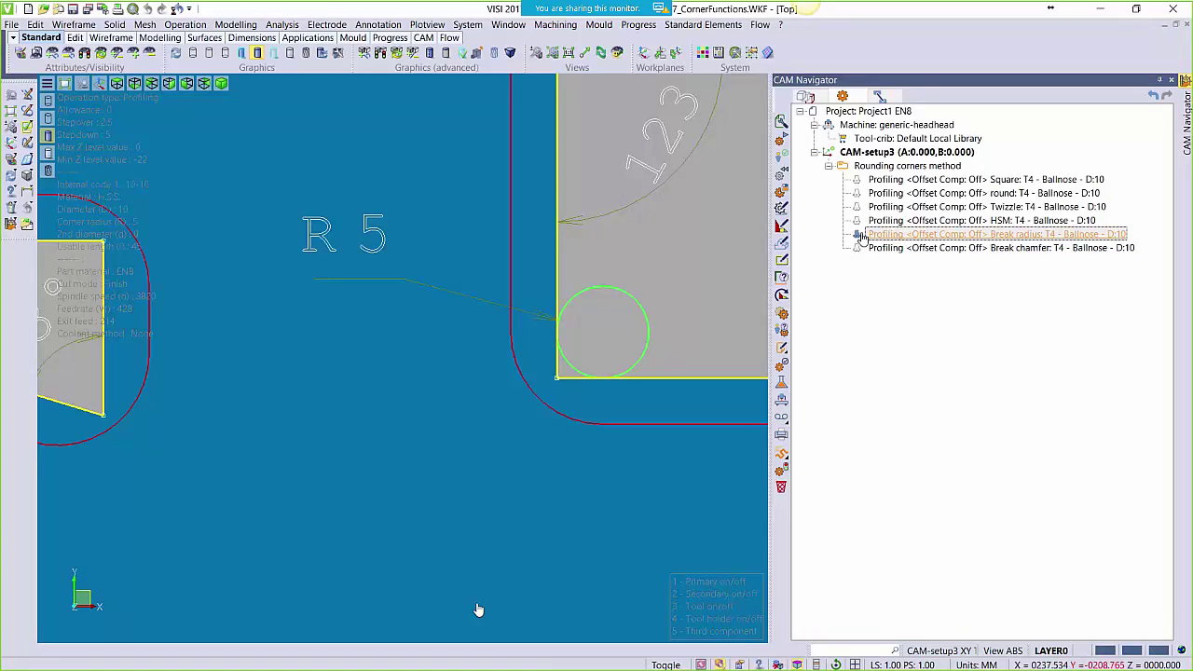
Show the Break chamfer operation's toolpath and examine its chamfered corners around the profile
click(863, 248)
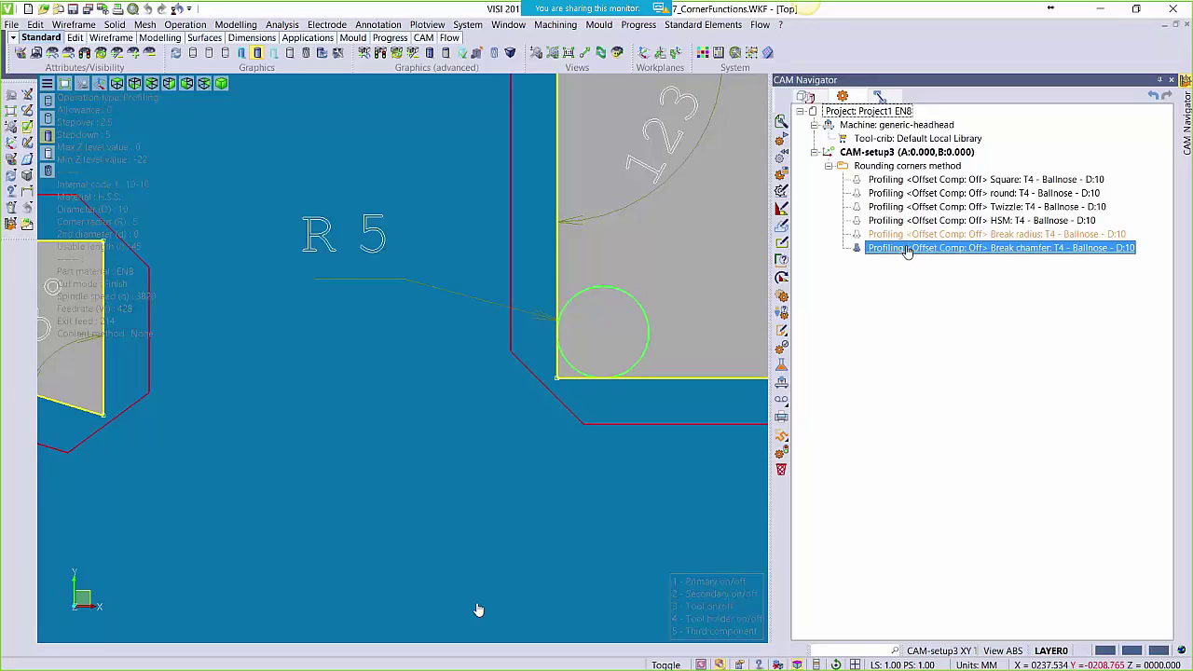
scroll(413, 333, down, 3)
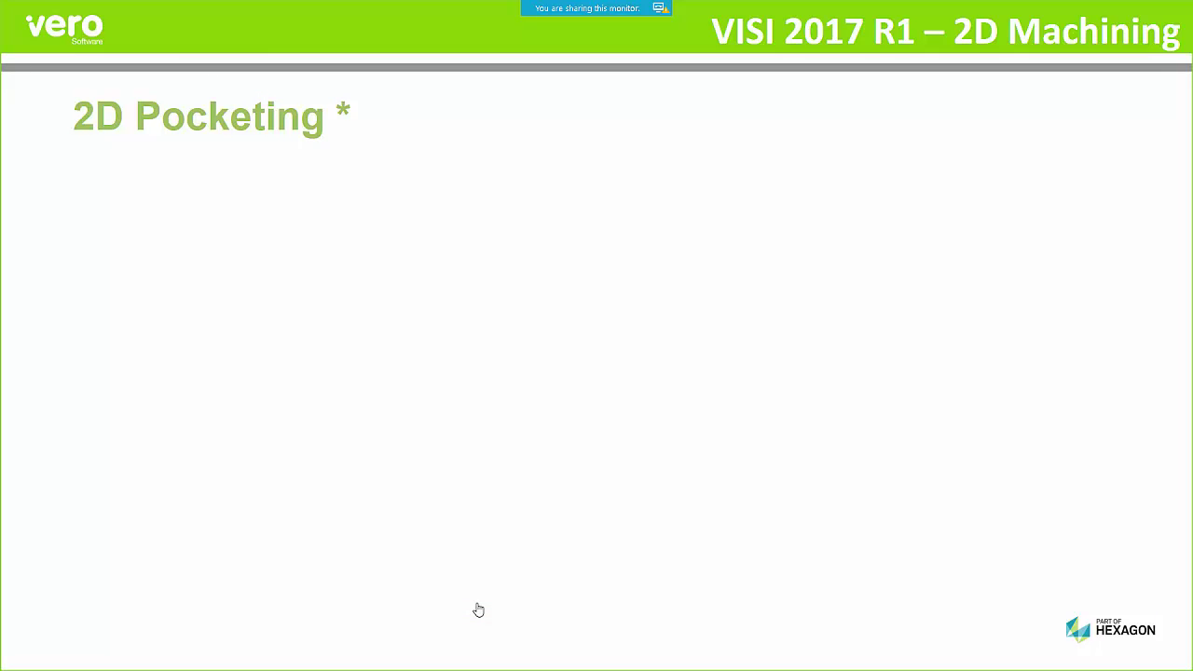
click(478, 609)
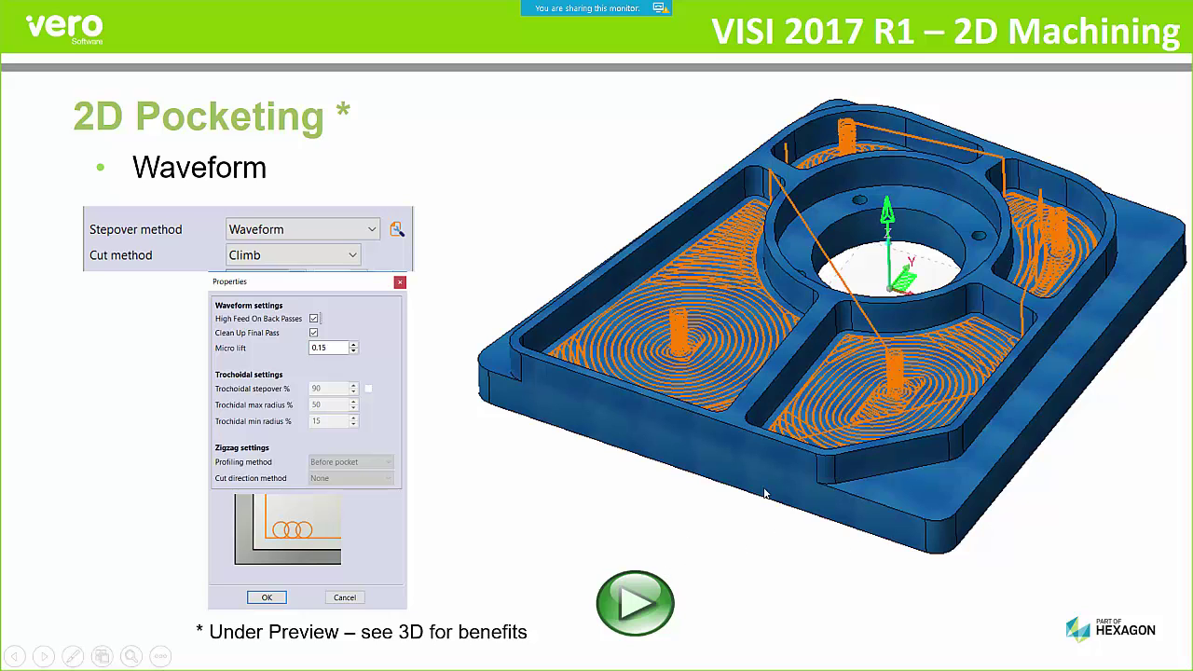
click(637, 606)
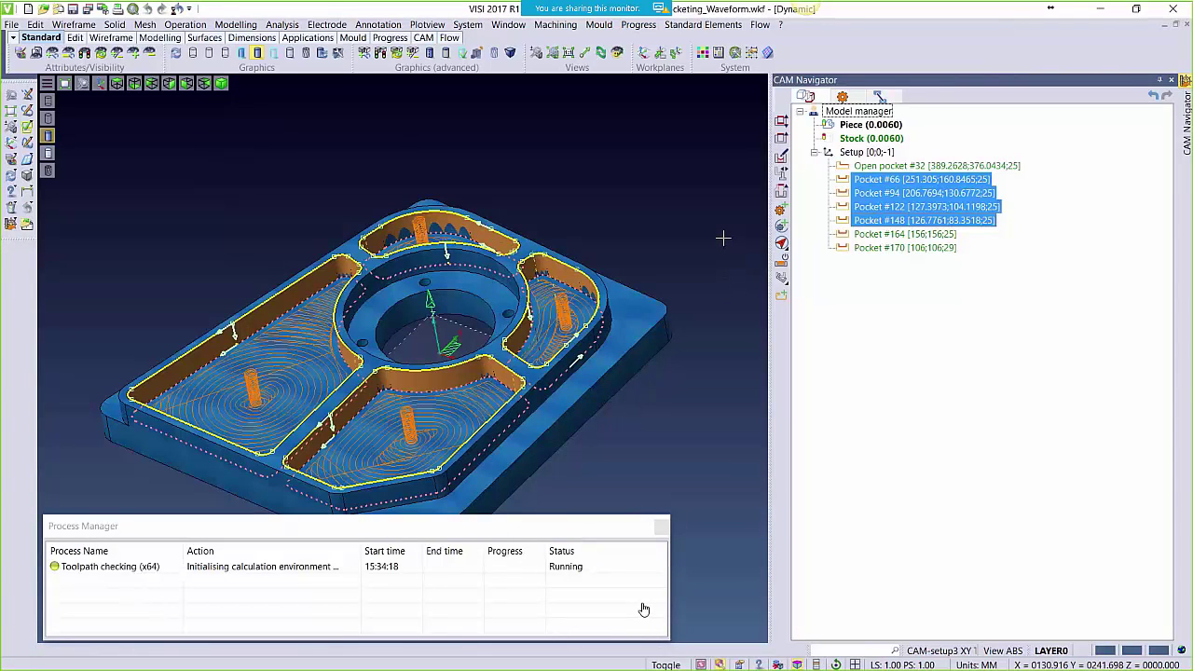
Expand CAM-setup3 in the Waveform EN8 project and select the Waveform pocketing operation to view its toolpath
mouse_move(535, 273)
middle_down()
mouse_move(549, 322)
mouse_move(543, 288)
middle_up()
click(846, 97)
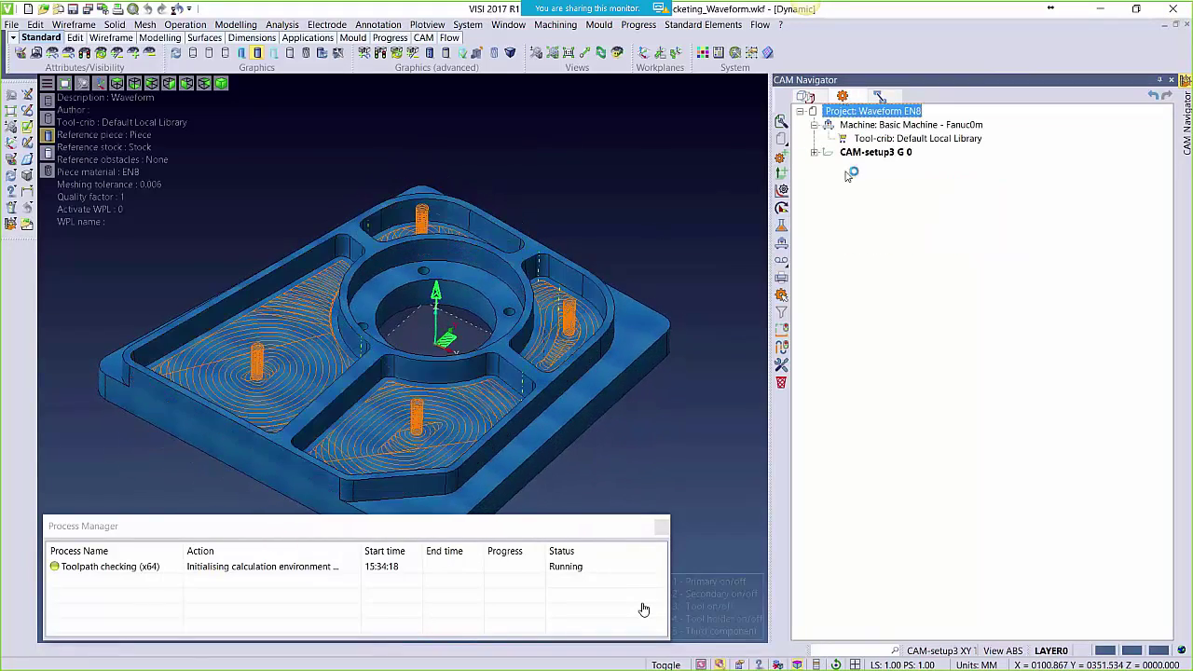
click(814, 152)
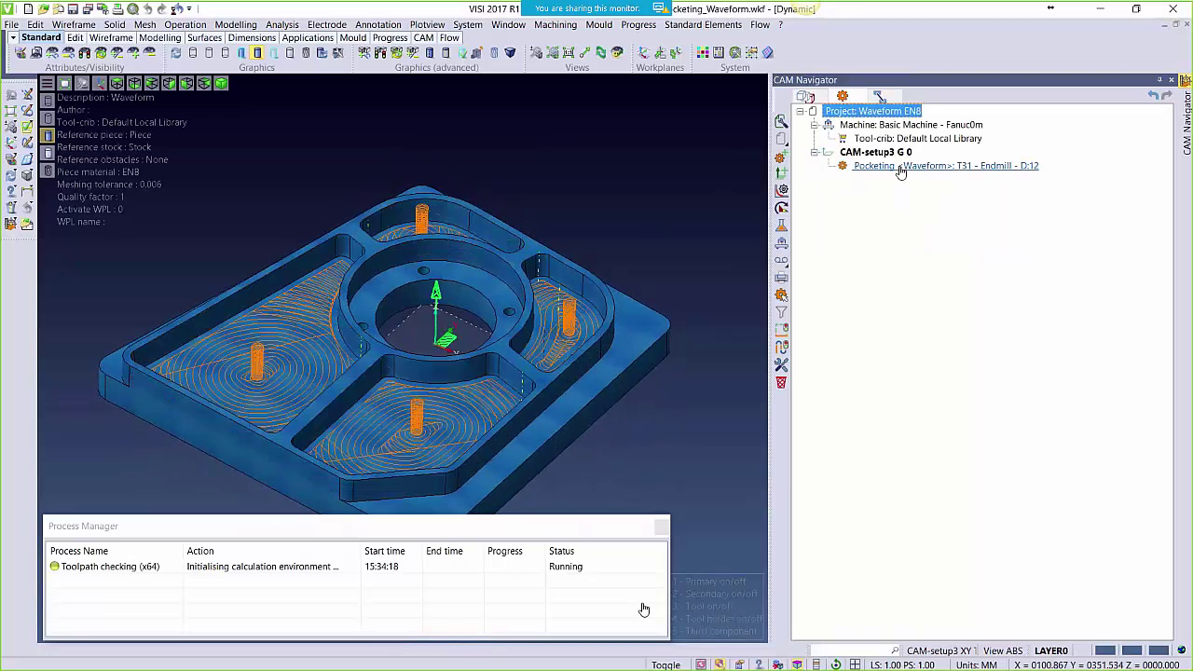
click(901, 168)
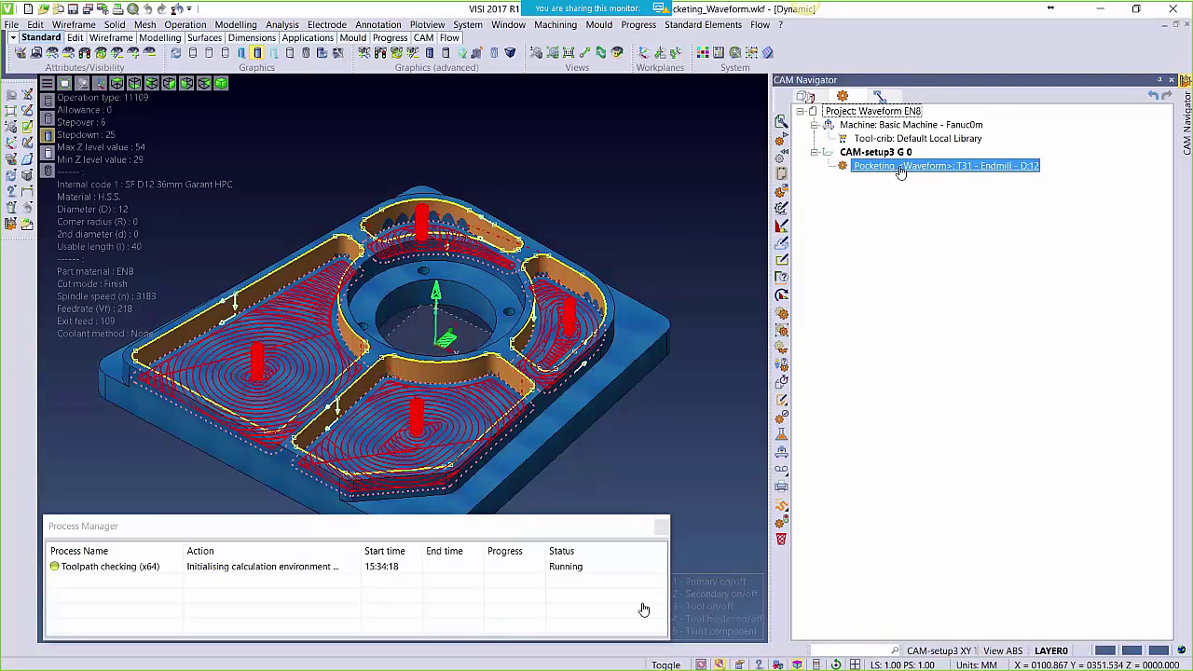
Simulate the Waveform pocketing operation in Path-lab and examine the tool's helical entry into the large pocket up close
right_click(901, 172)
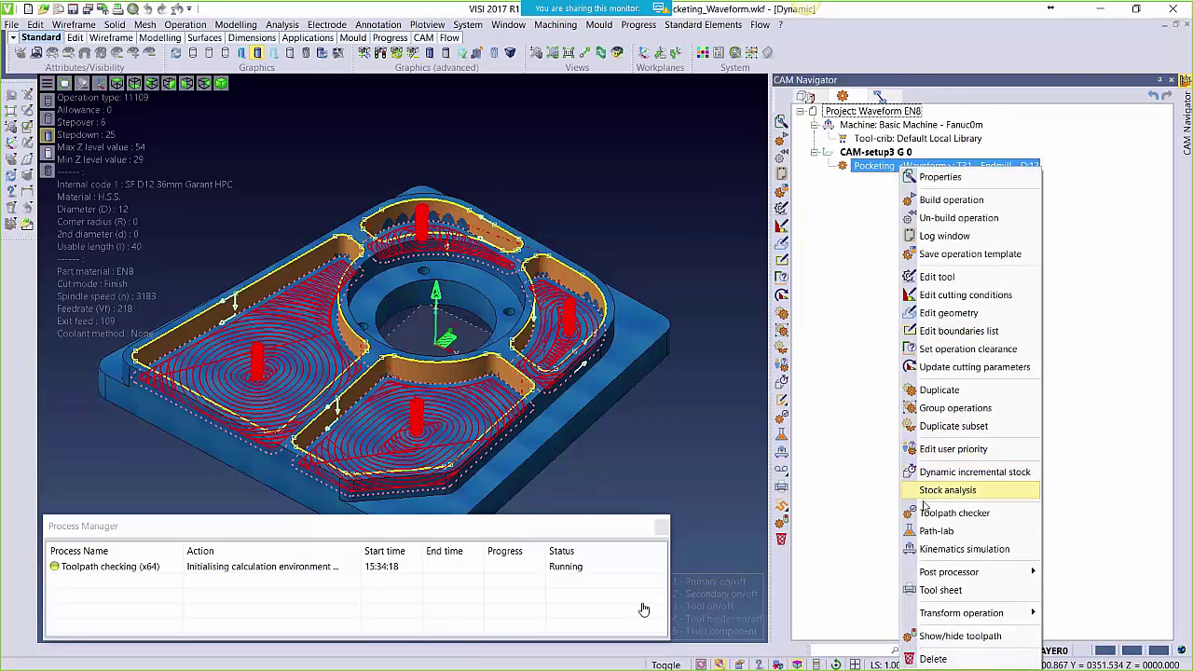
click(933, 532)
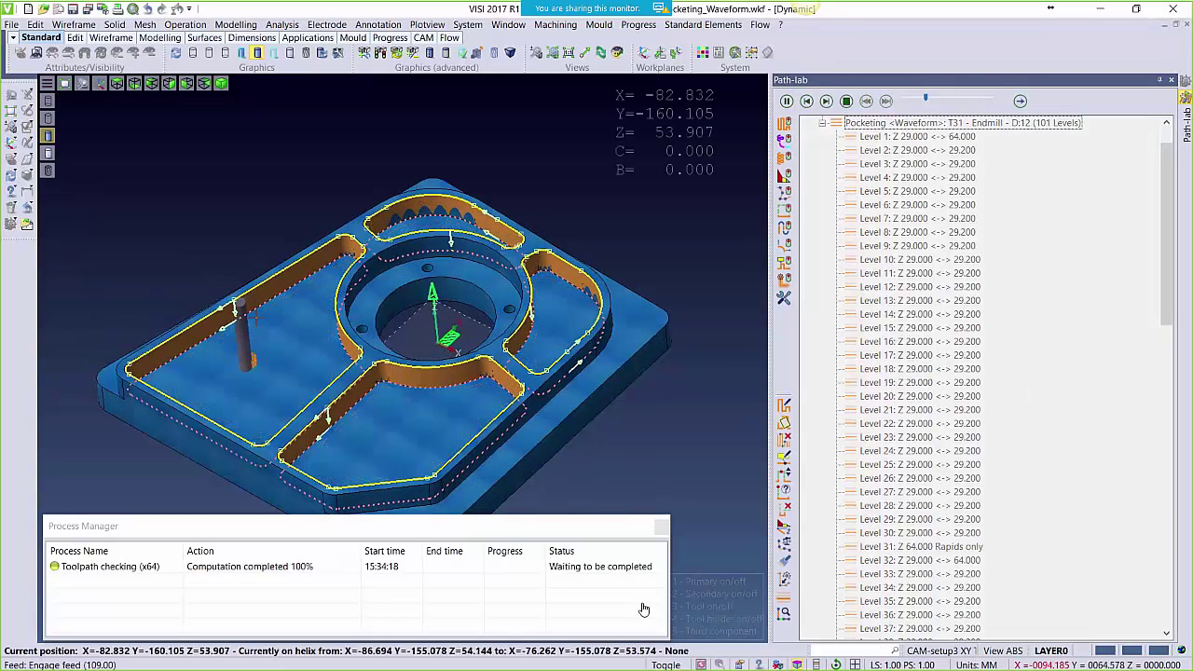
scroll(643, 609, up, 3)
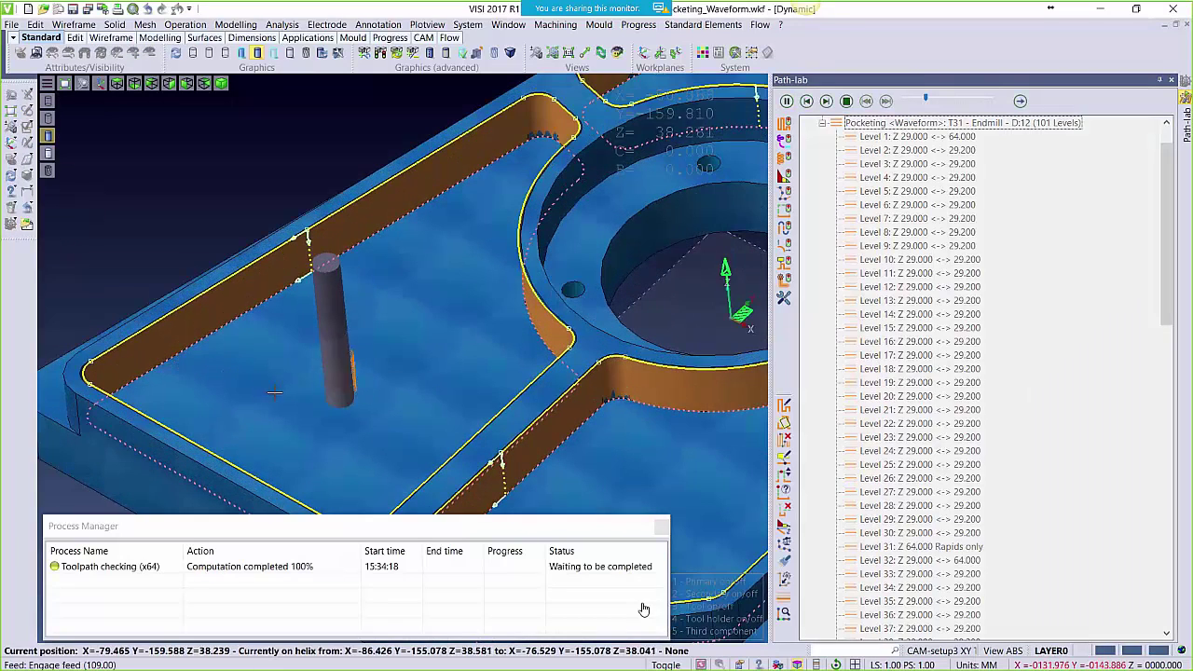